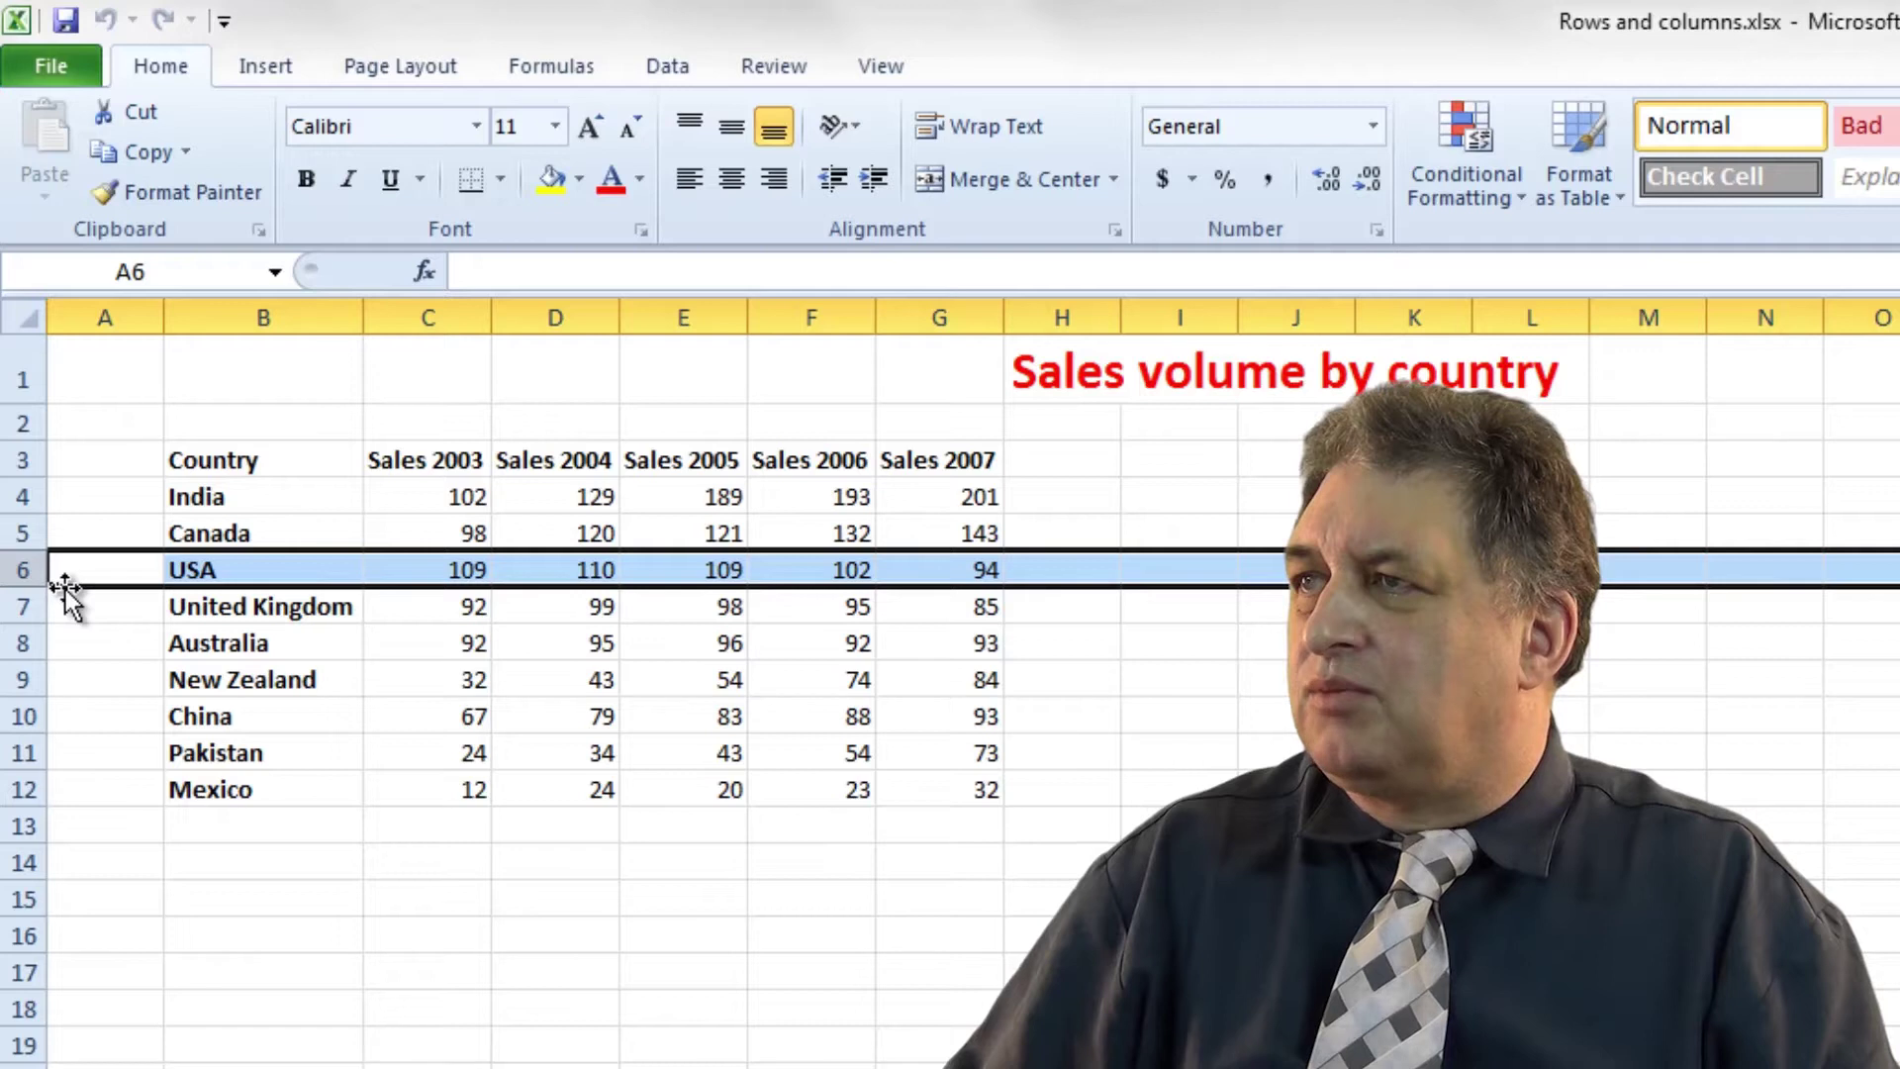
# Step: Insert a blank row above the New Zealand row
pyautogui.click(24, 679)
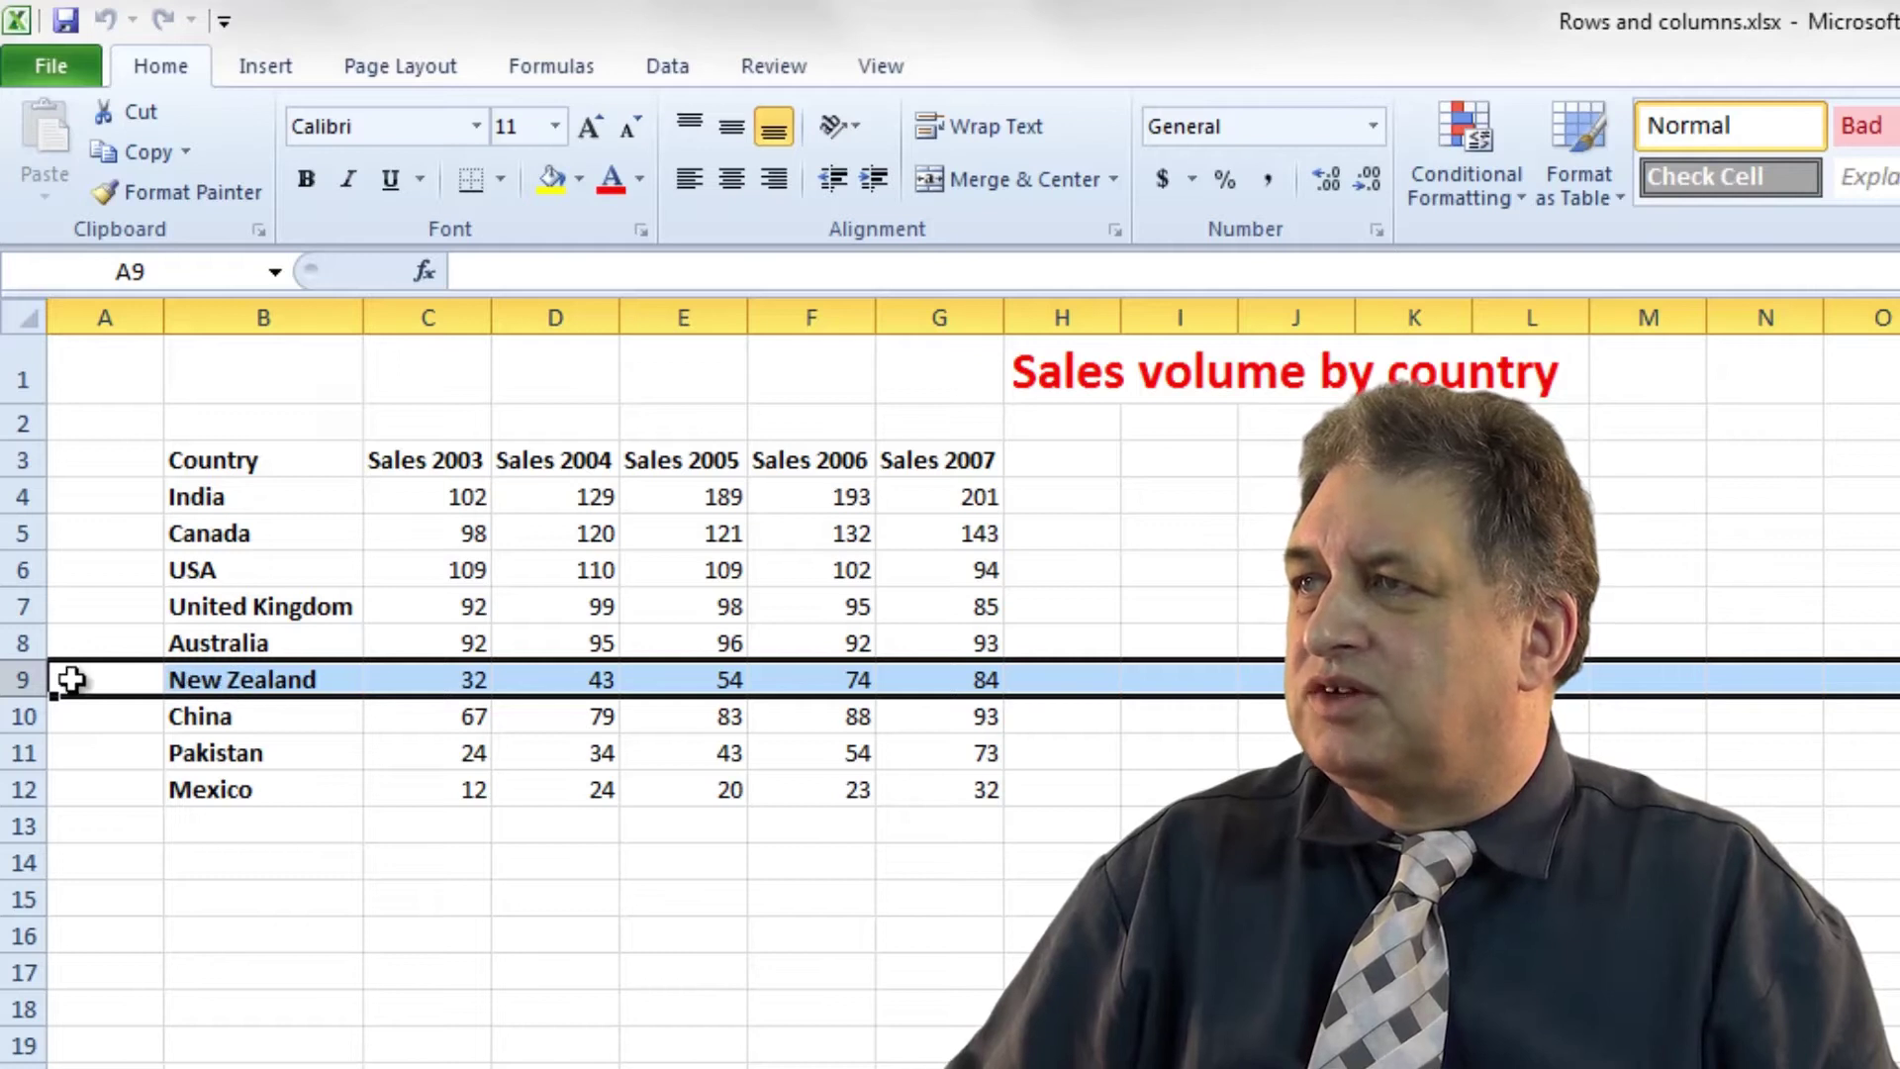
pyautogui.rightClick(19, 679)
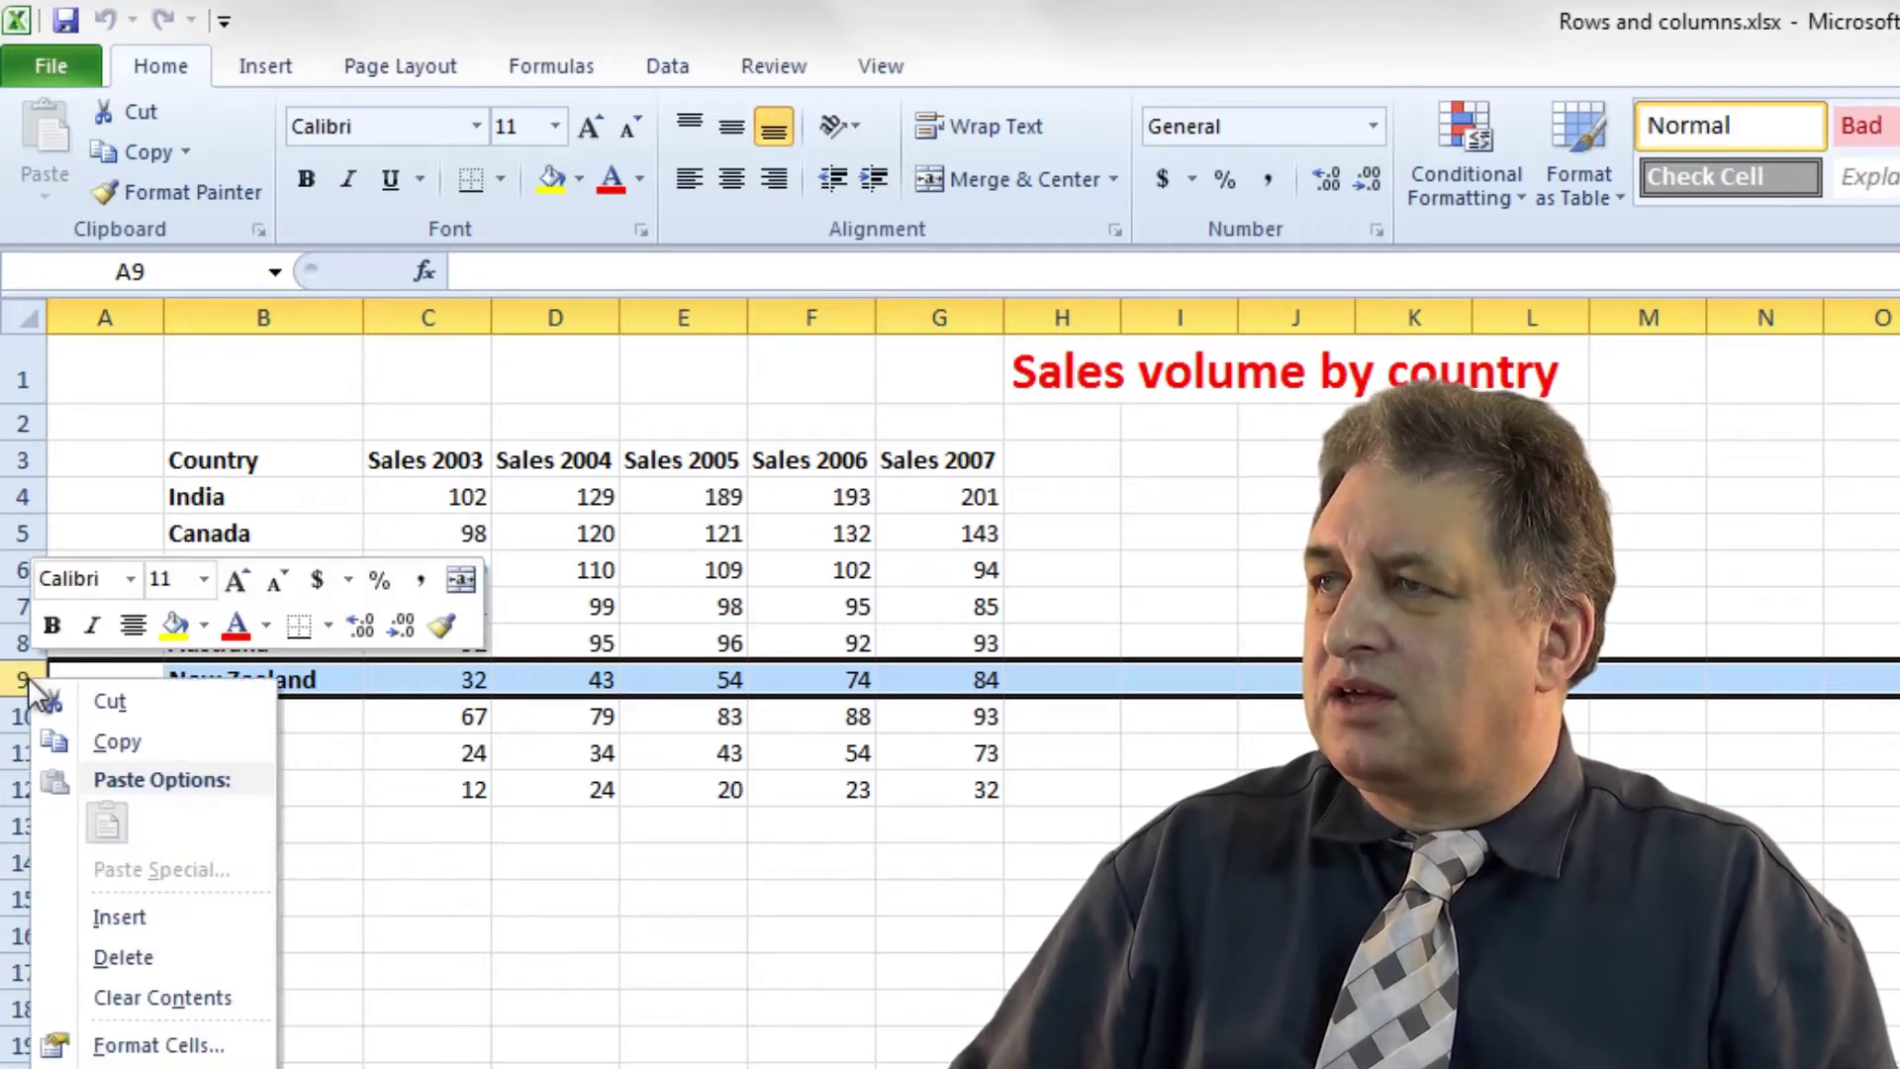
pyautogui.click(118, 914)
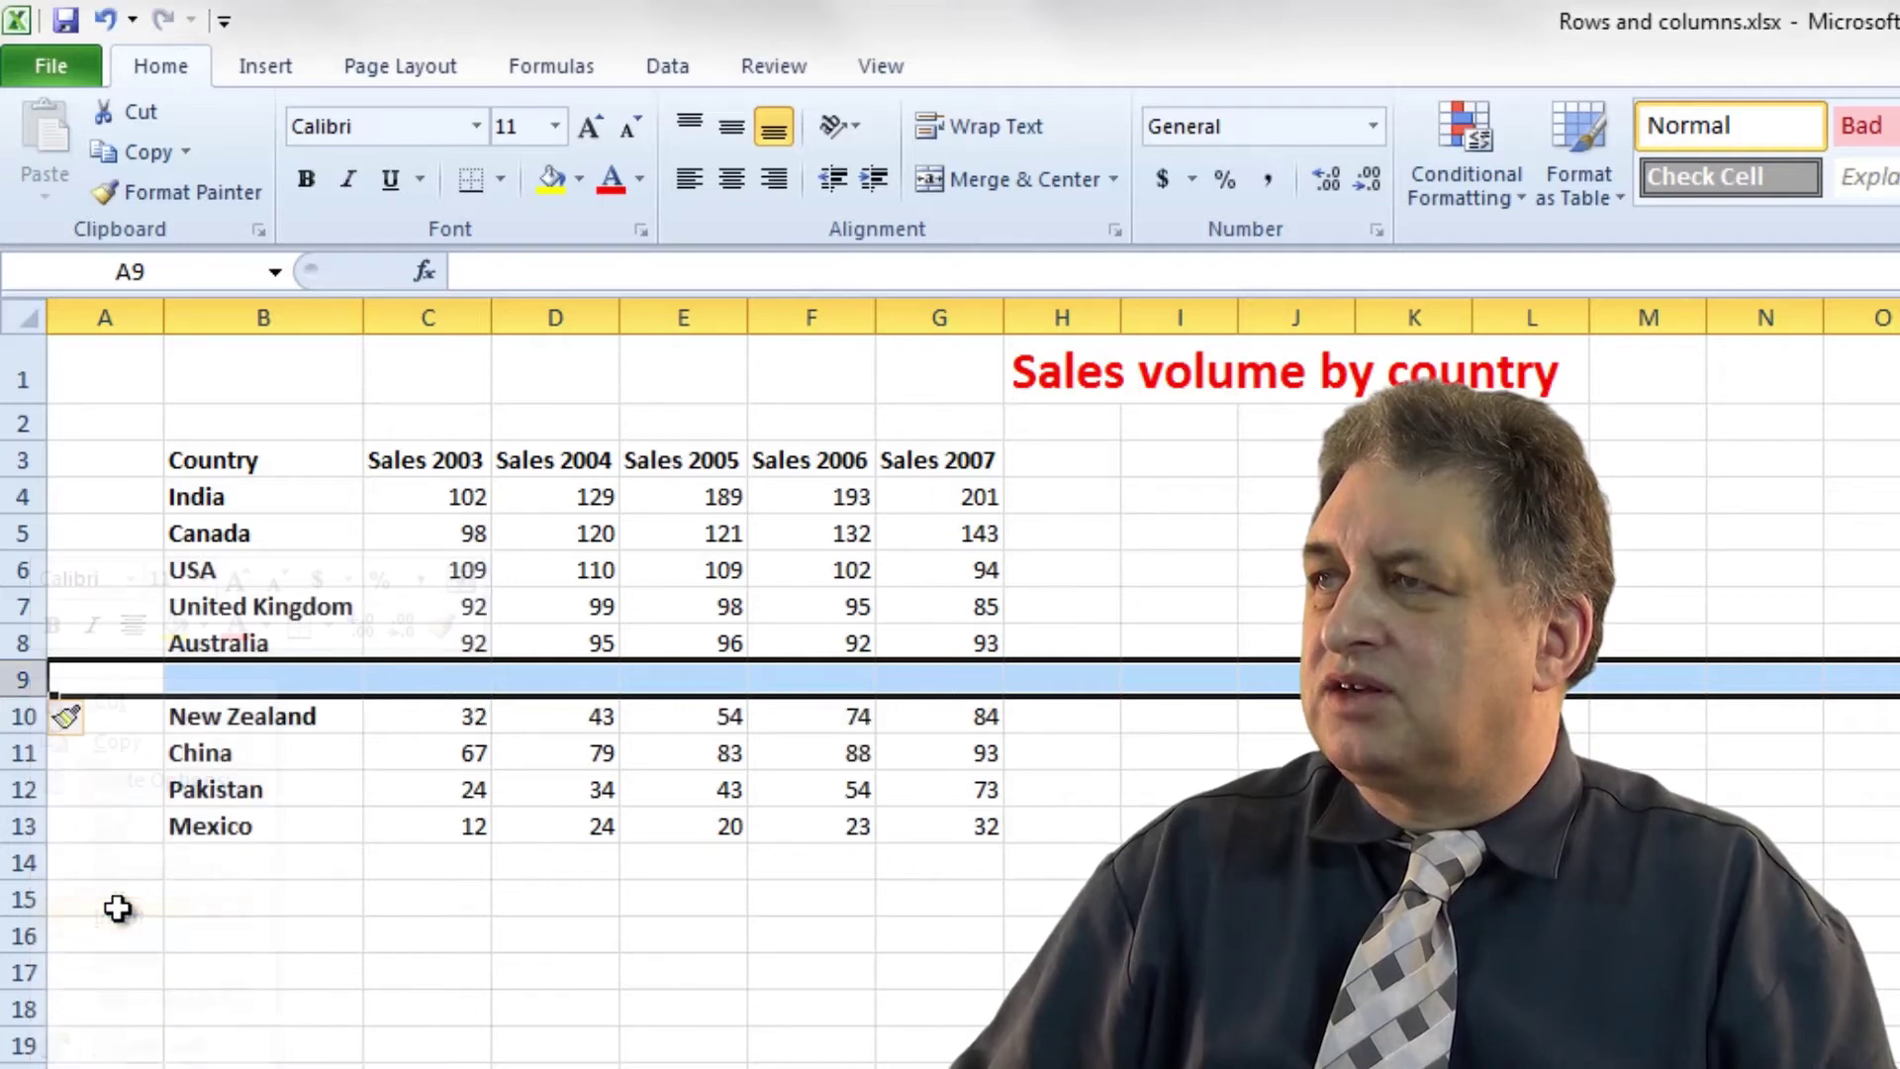
# Step: Fill row 9 with Japan and sales of 96, 43, 65, 78 and 32
pyautogui.click(249, 683)
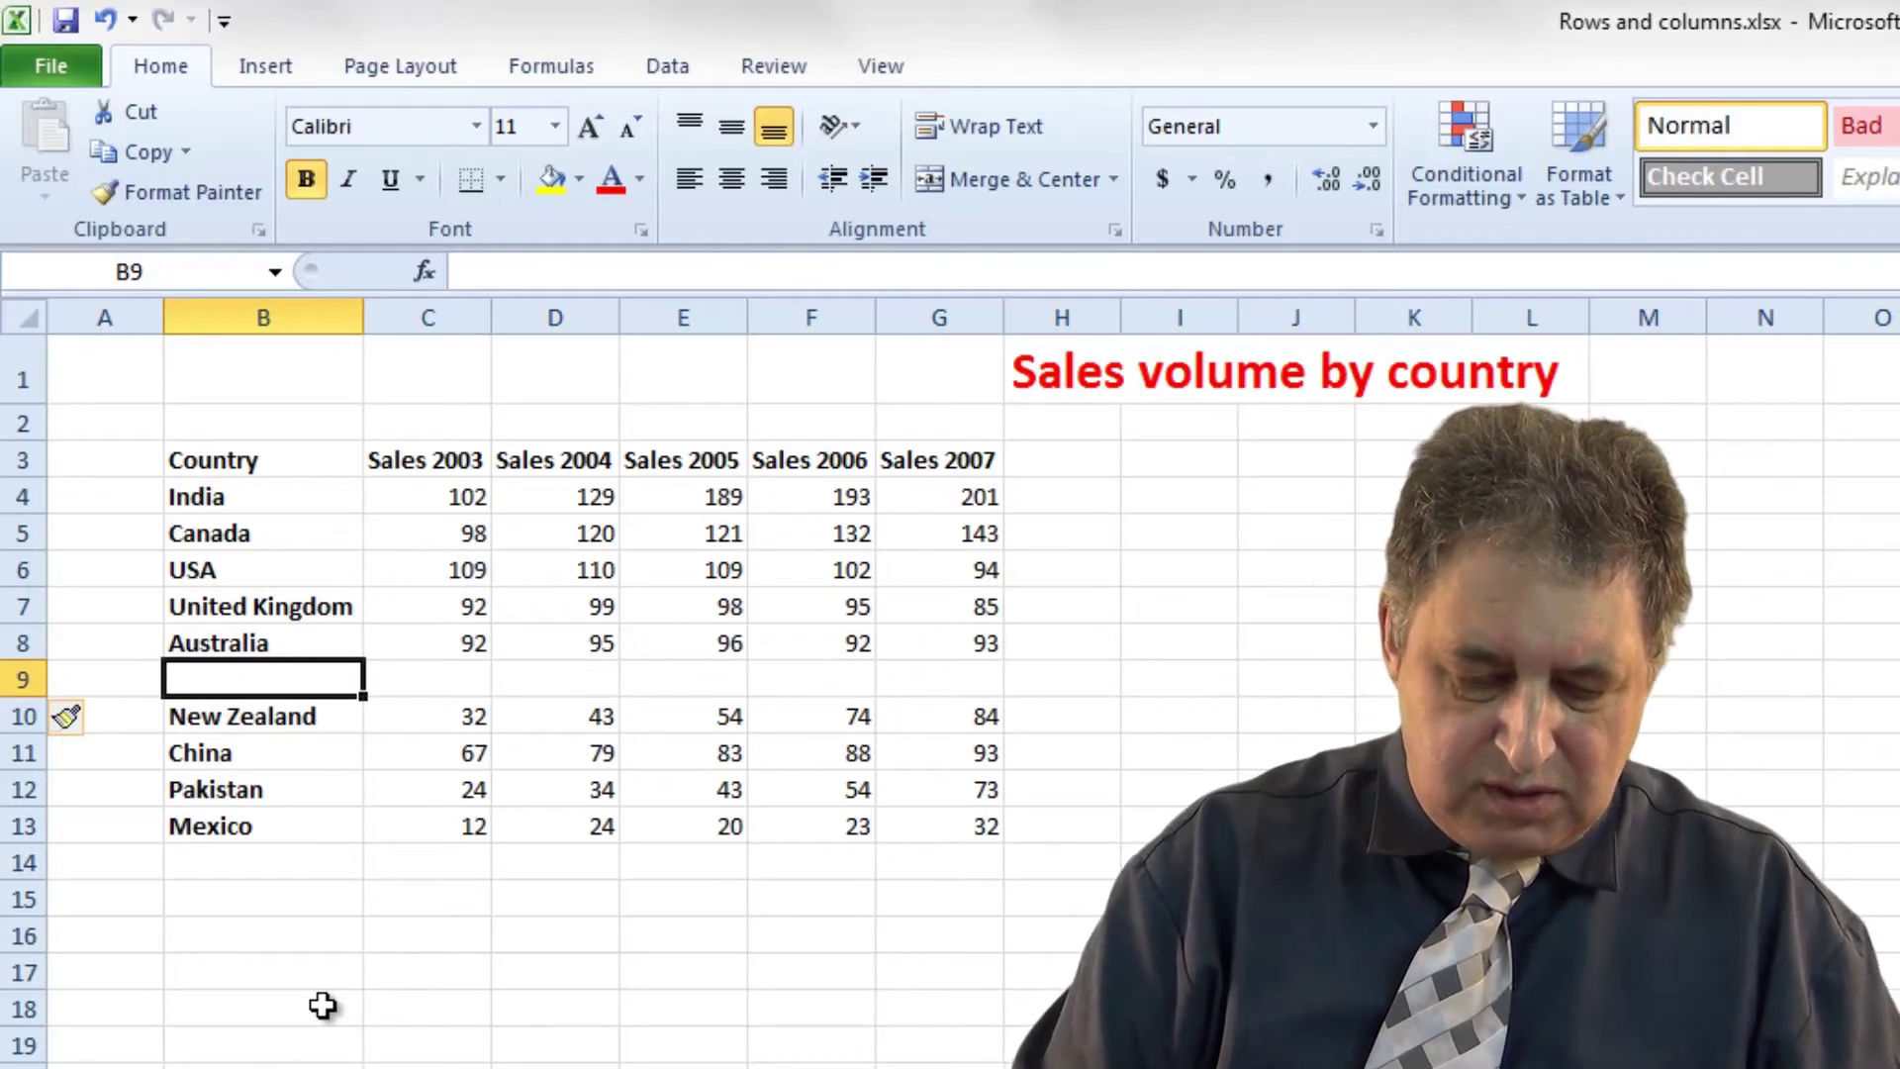
pyautogui.write('Japan')
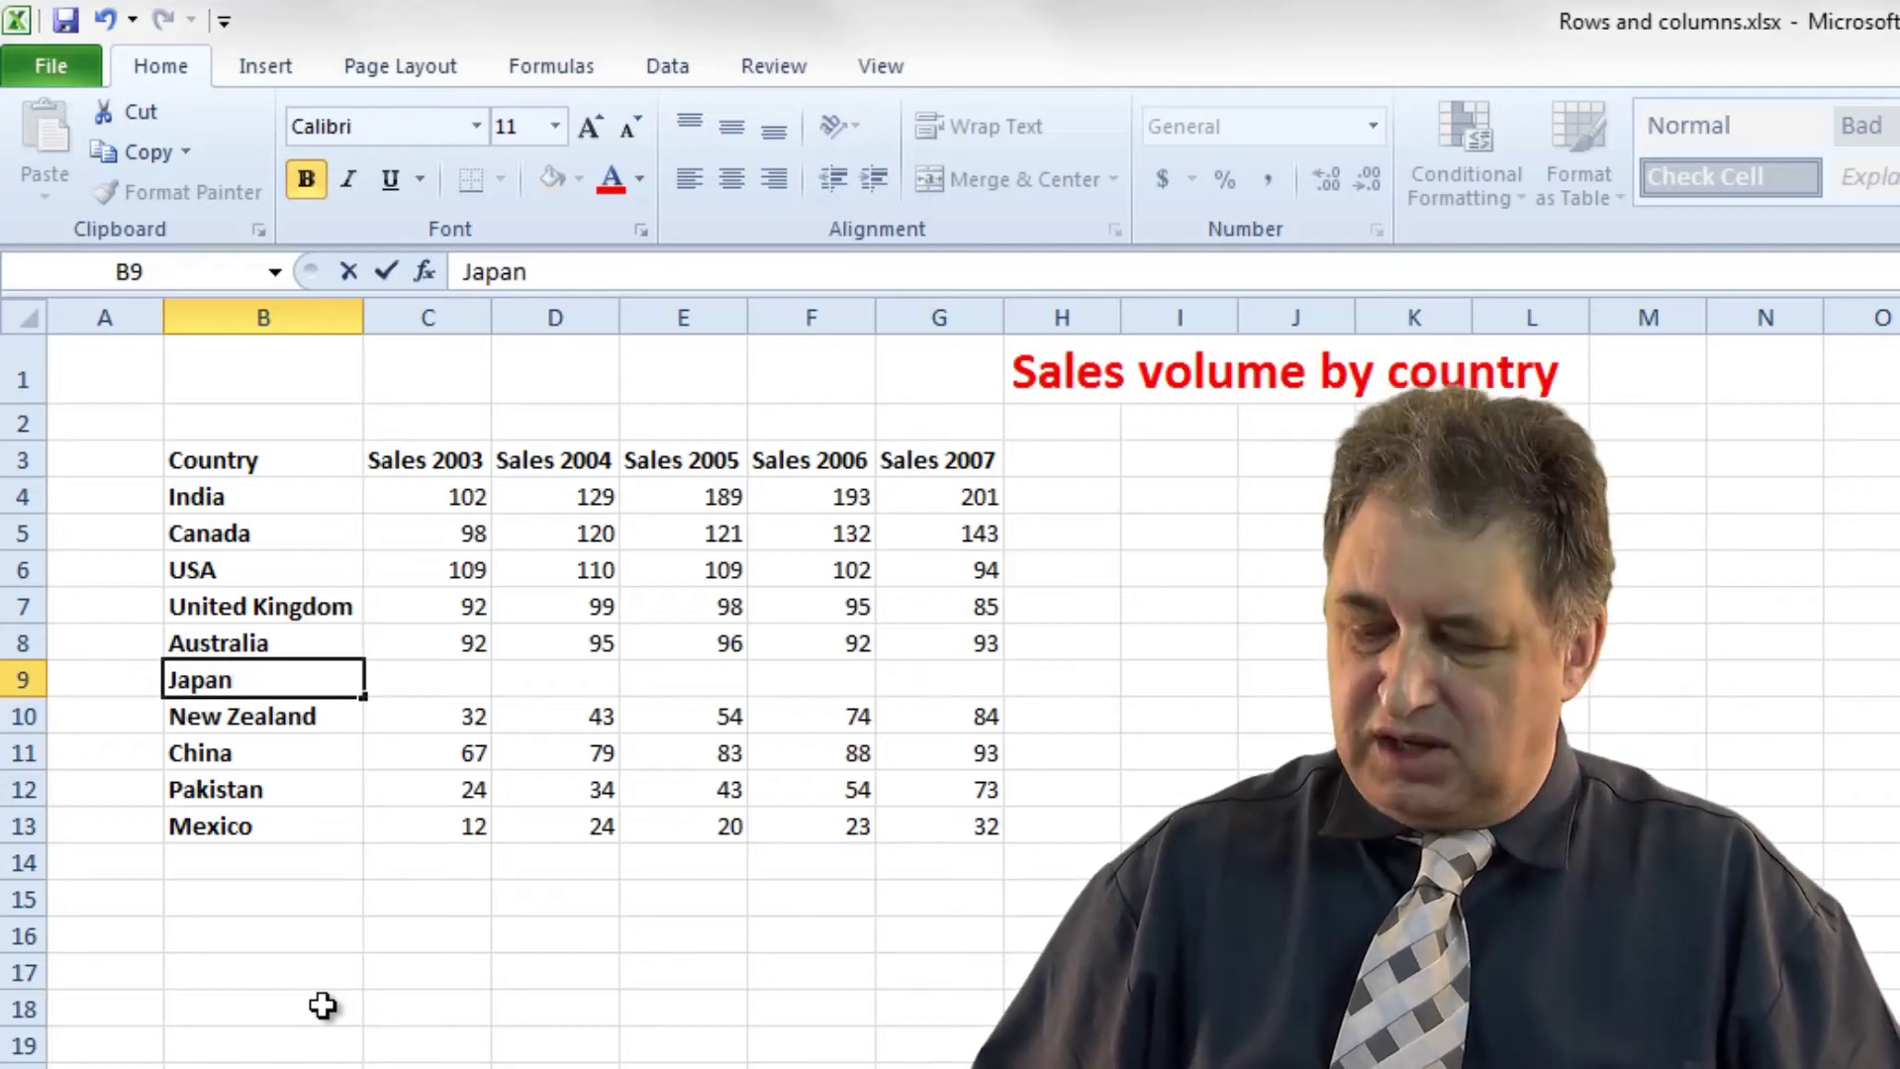
pyautogui.press('Tab')
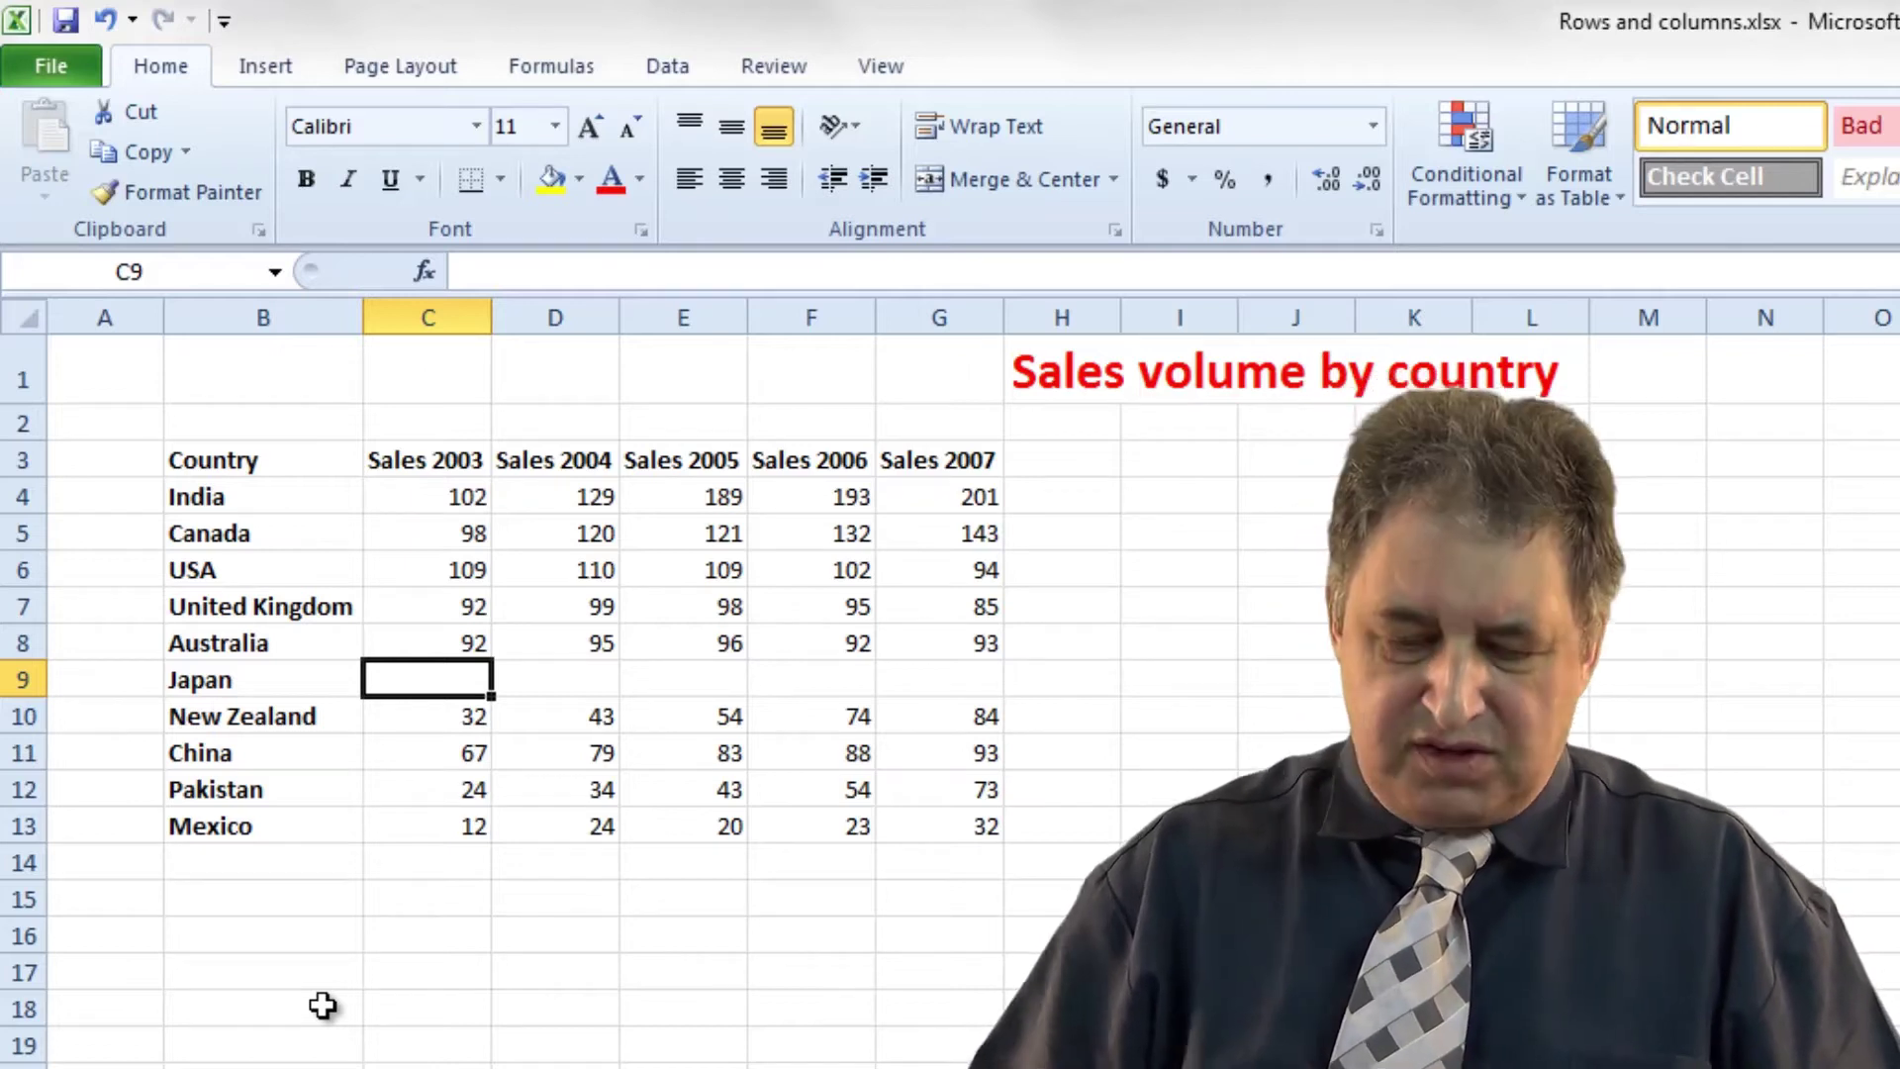
pyautogui.write('96')
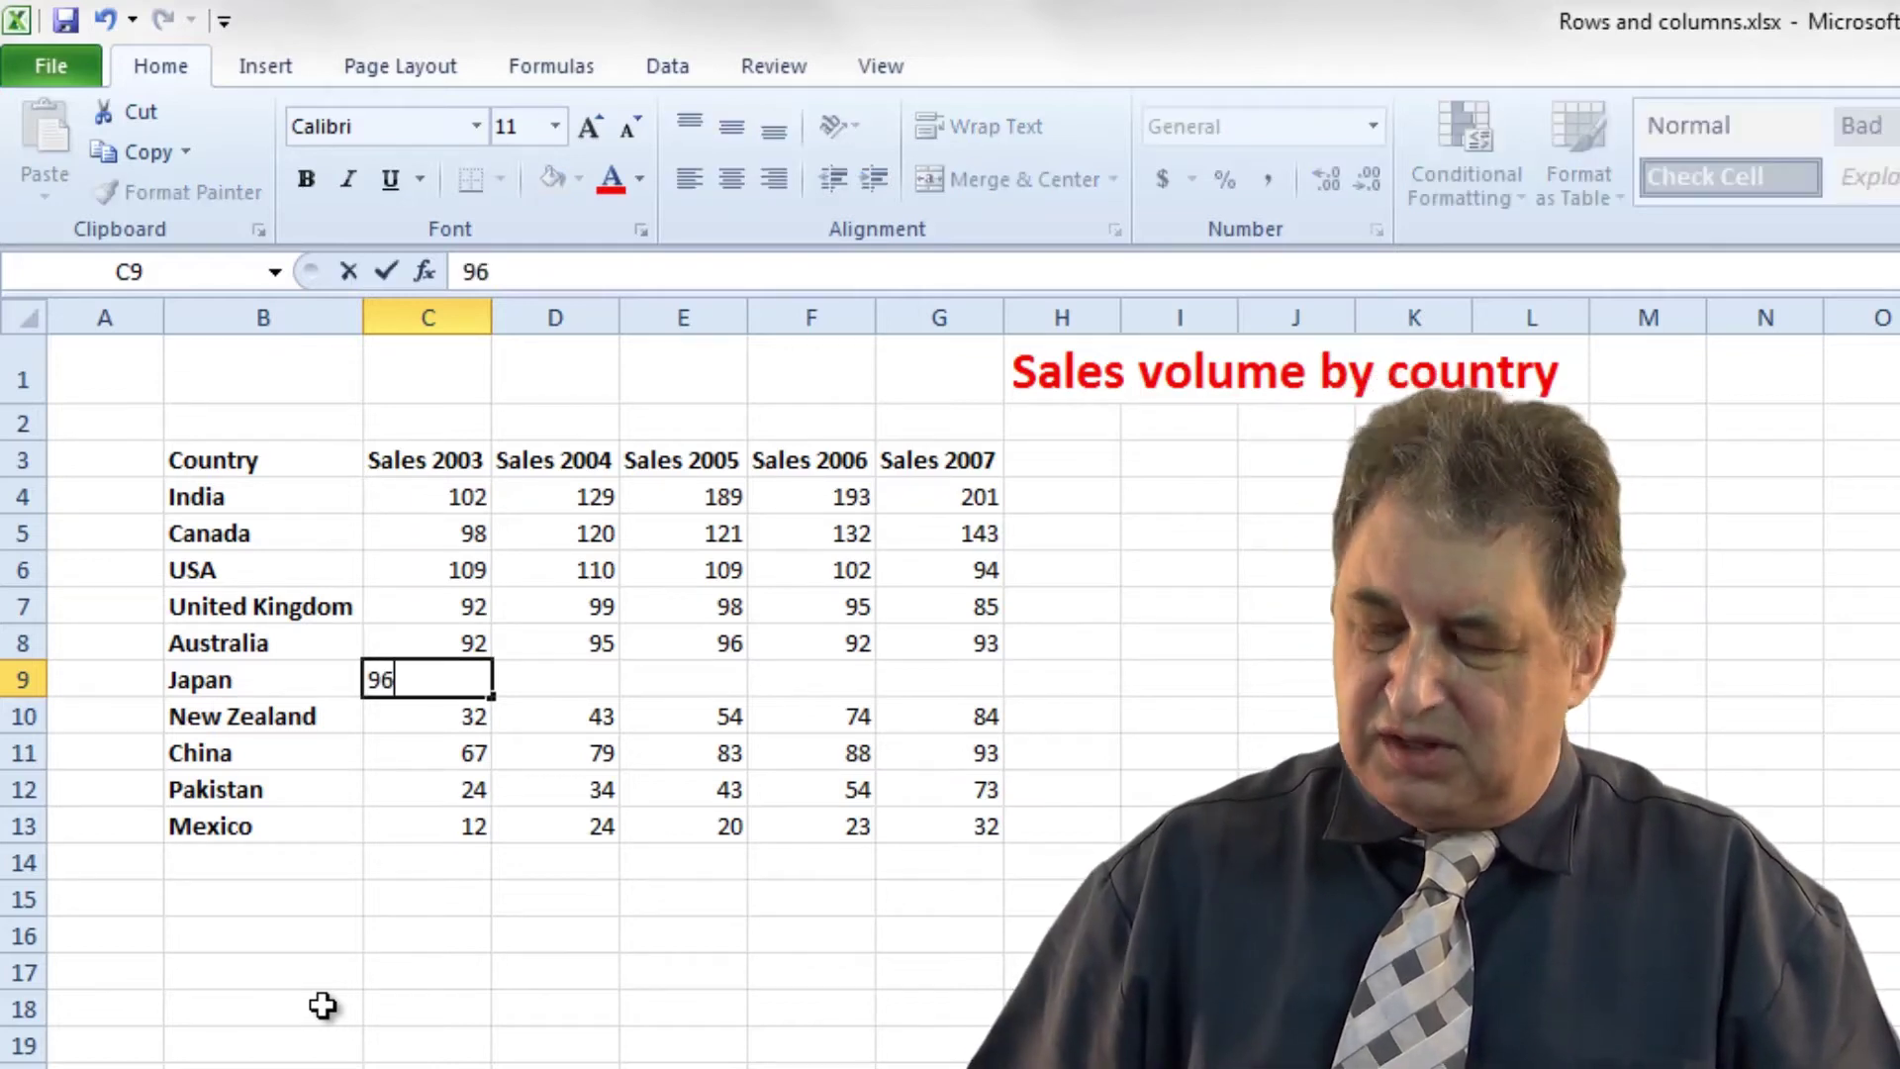
pyautogui.press('Tab')
pyautogui.write('43')
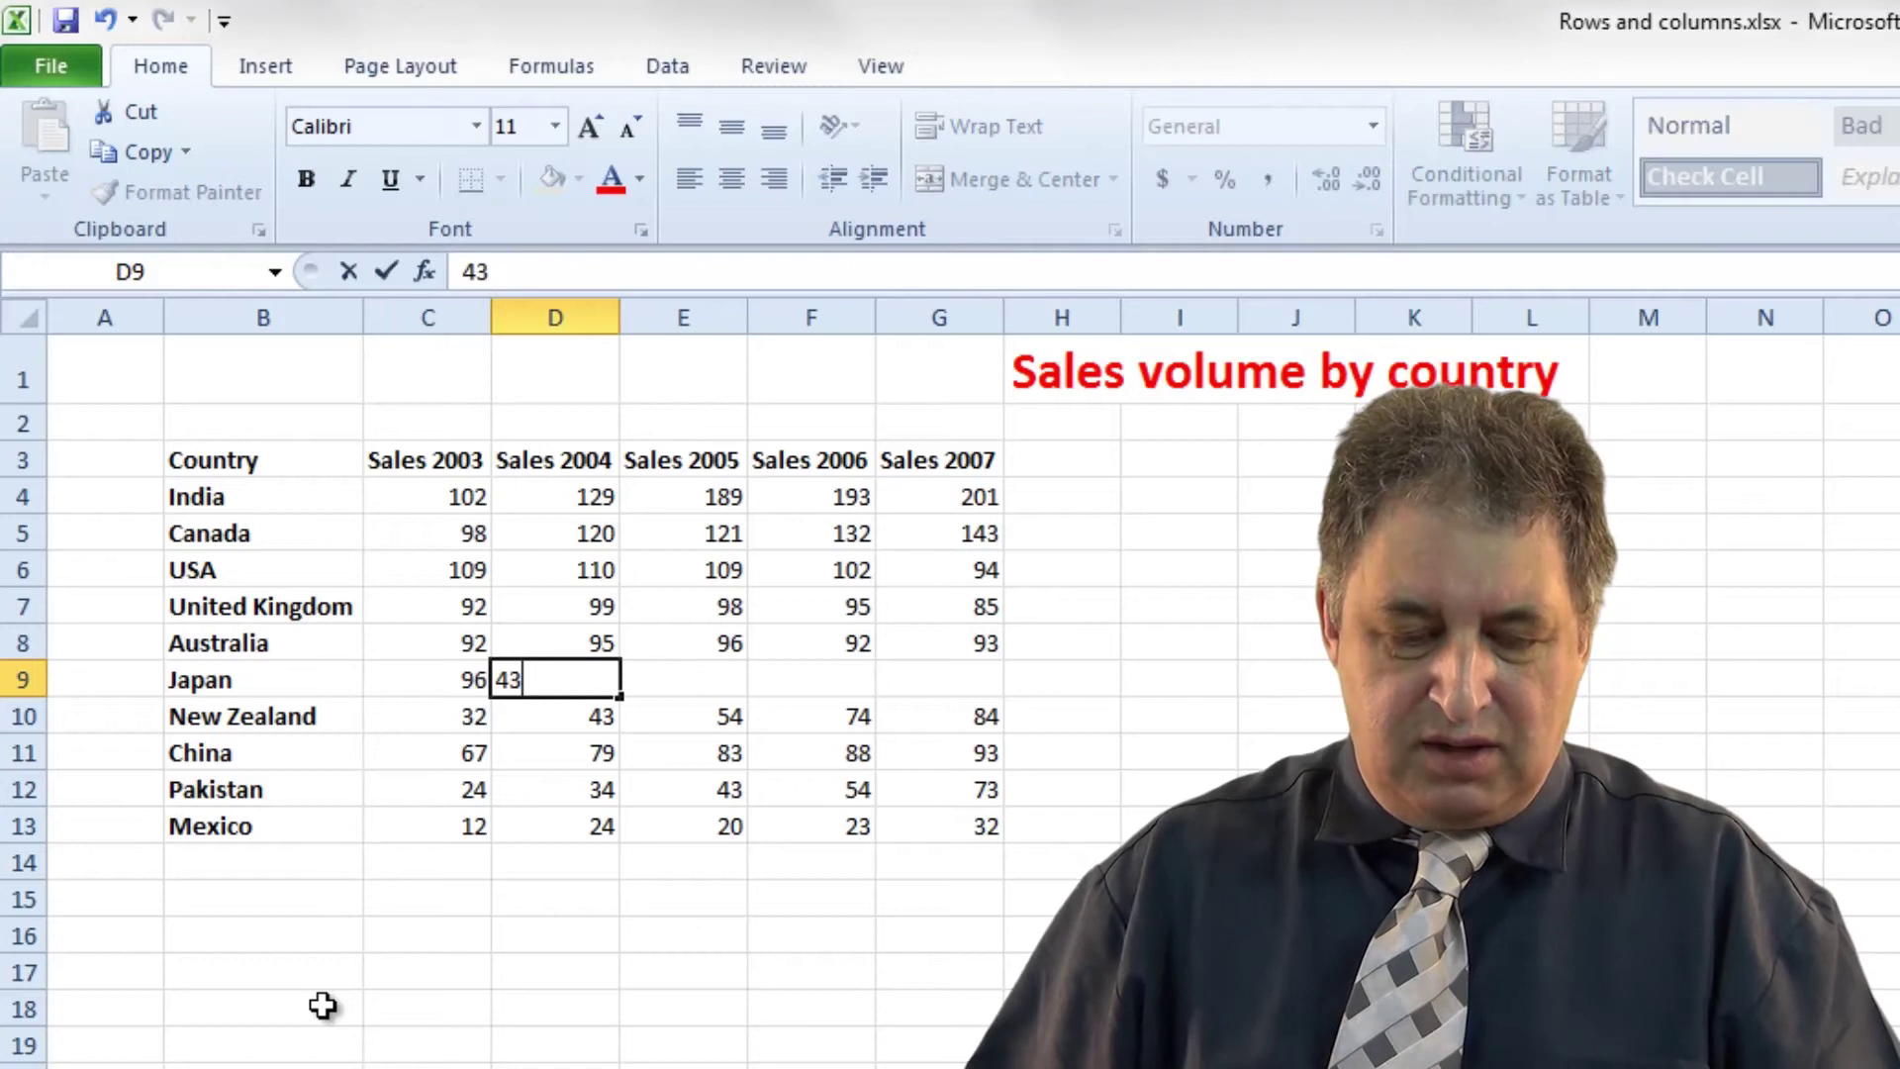
pyautogui.press('Tab')
pyautogui.write('65')
pyautogui.press('Tab')
pyautogui.write('78')
pyautogui.press('Tab')
pyautogui.write('32')
pyautogui.press('Tab')
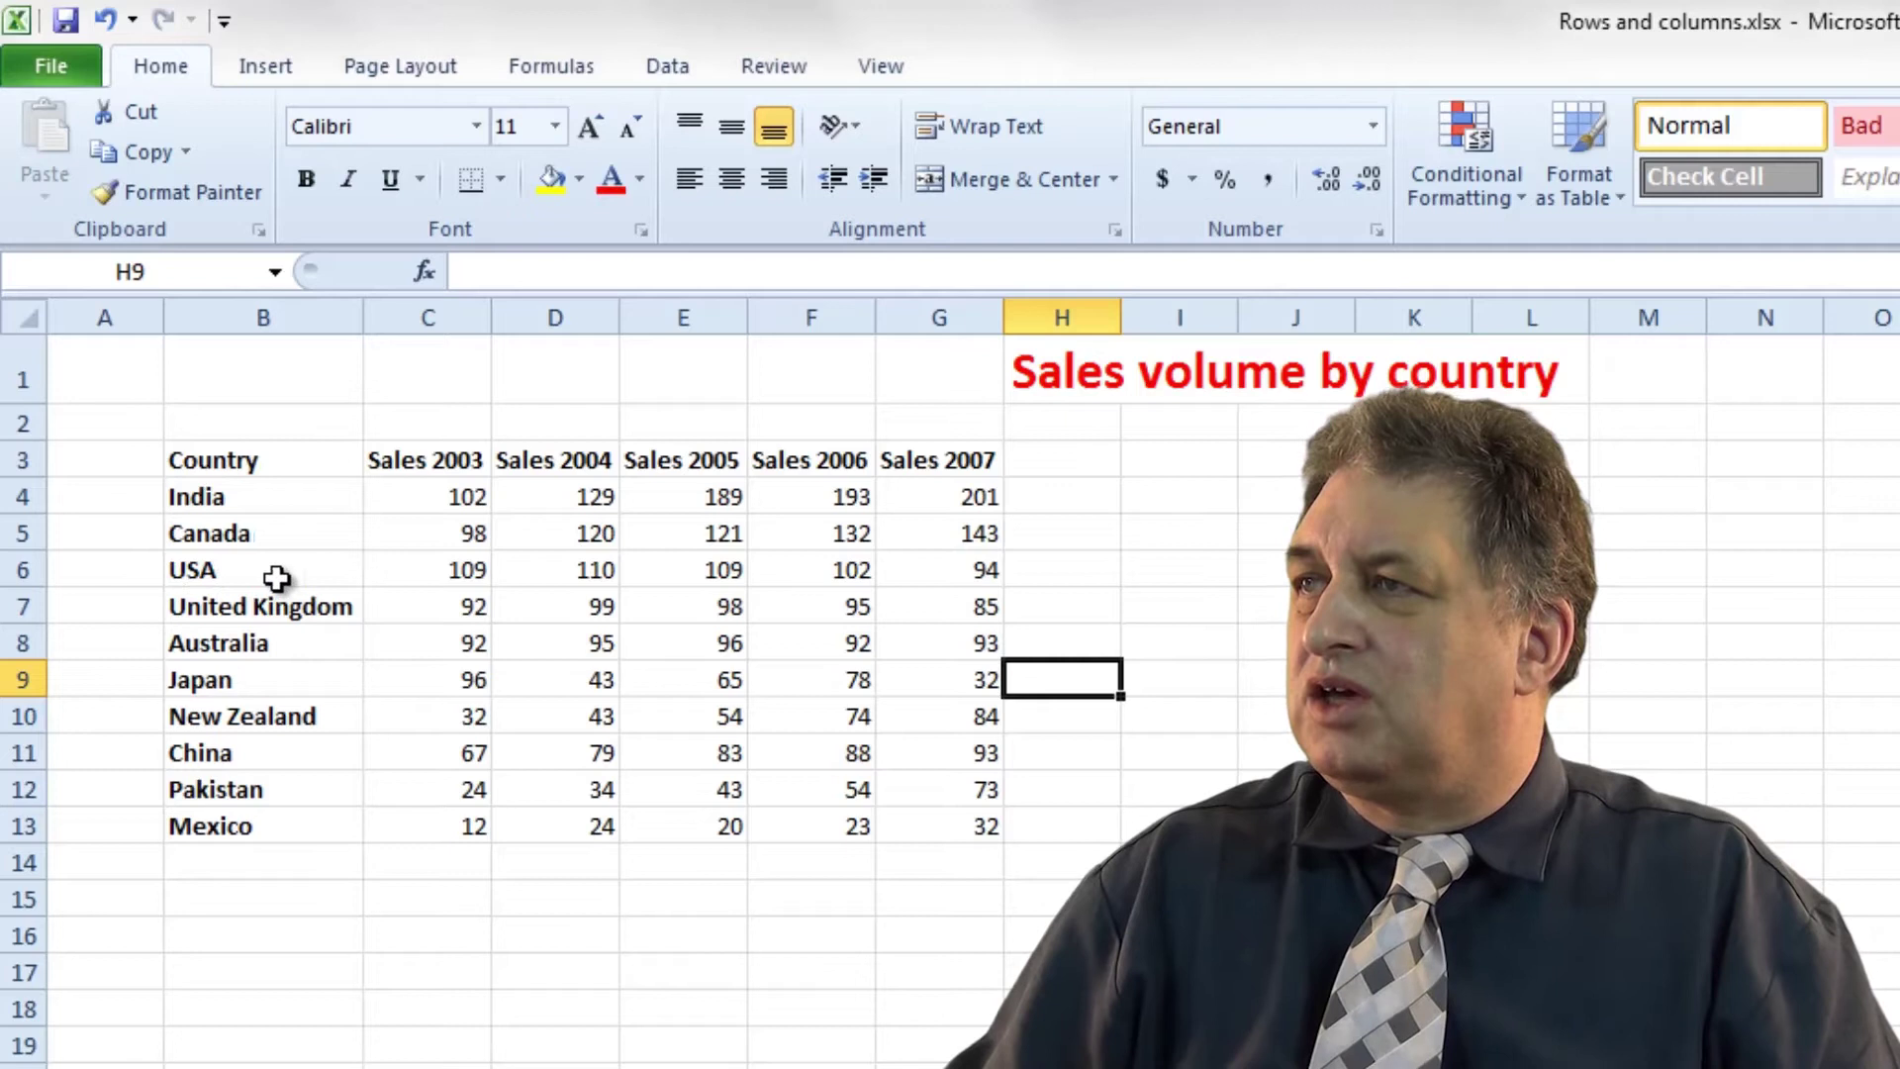
pyautogui.click(20, 572)
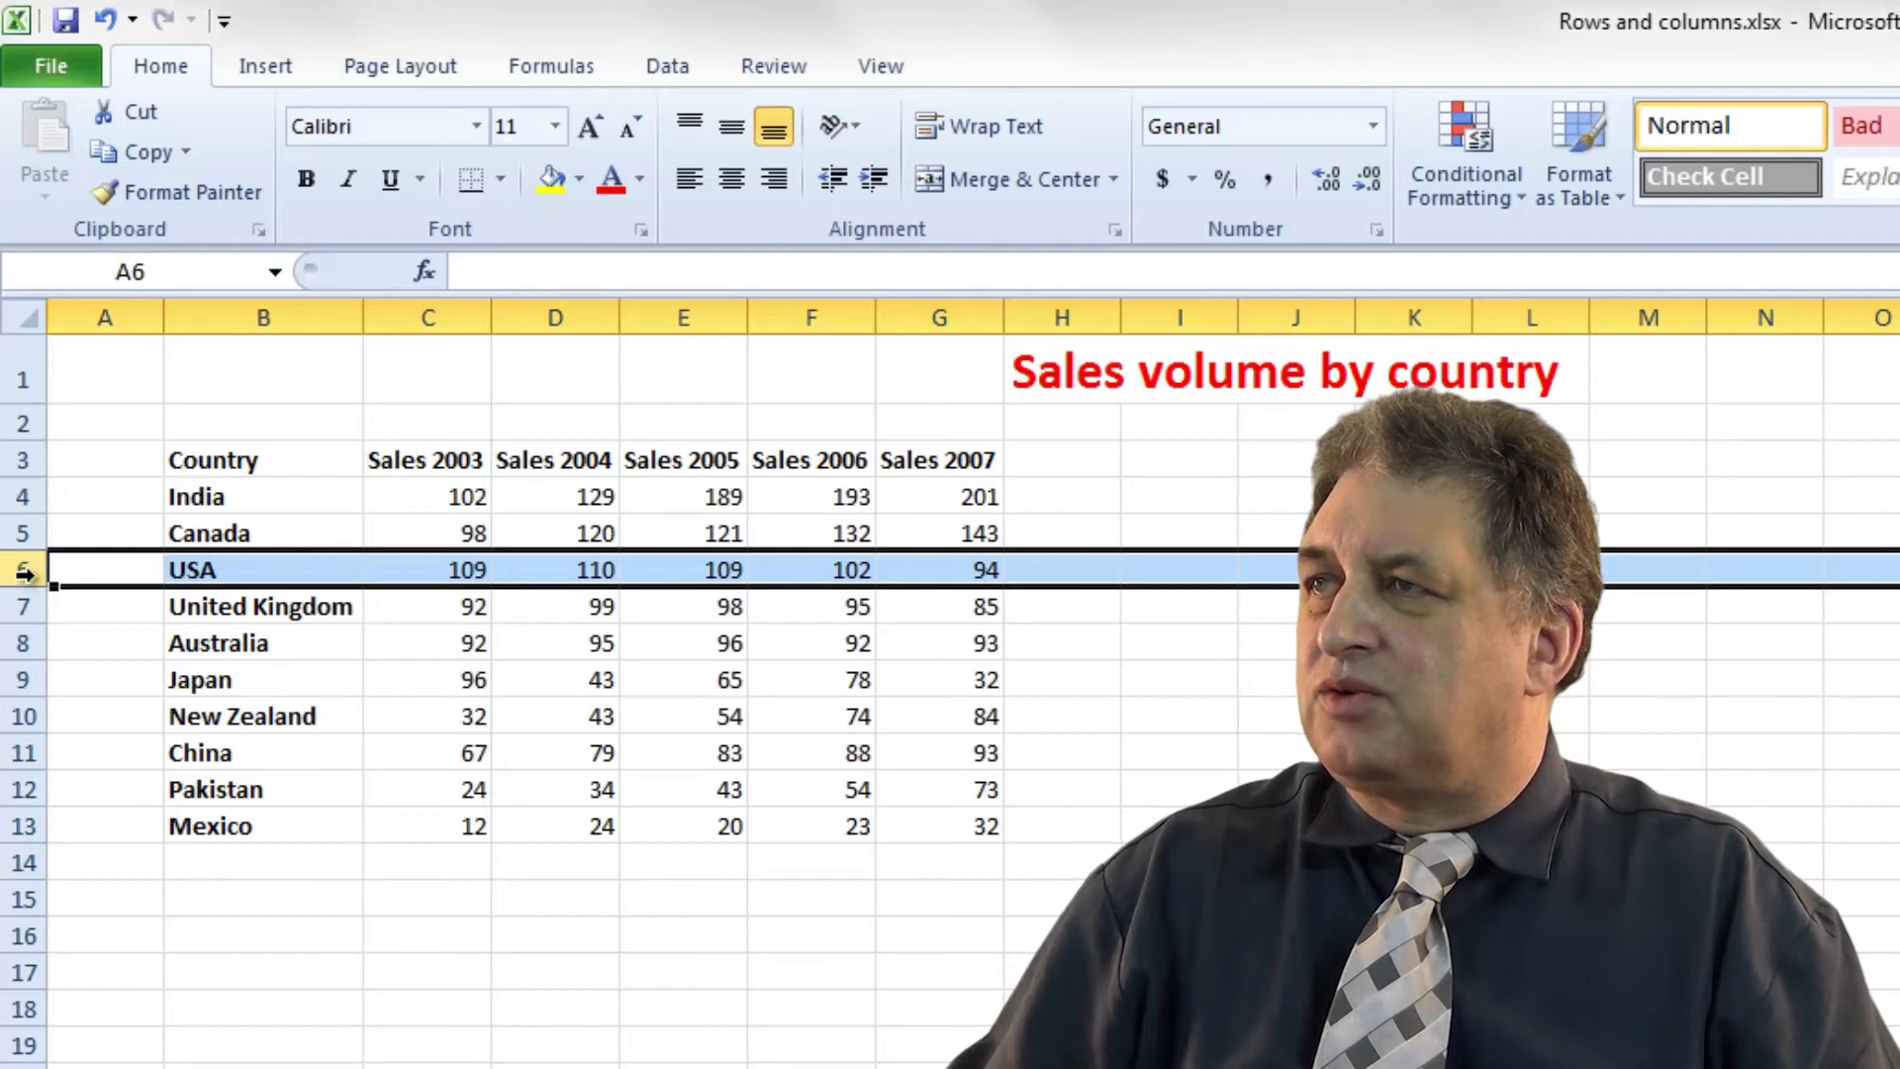
# Step: Insert a blank row above USA, then undo the insertion
pyautogui.rightClick(24, 572)
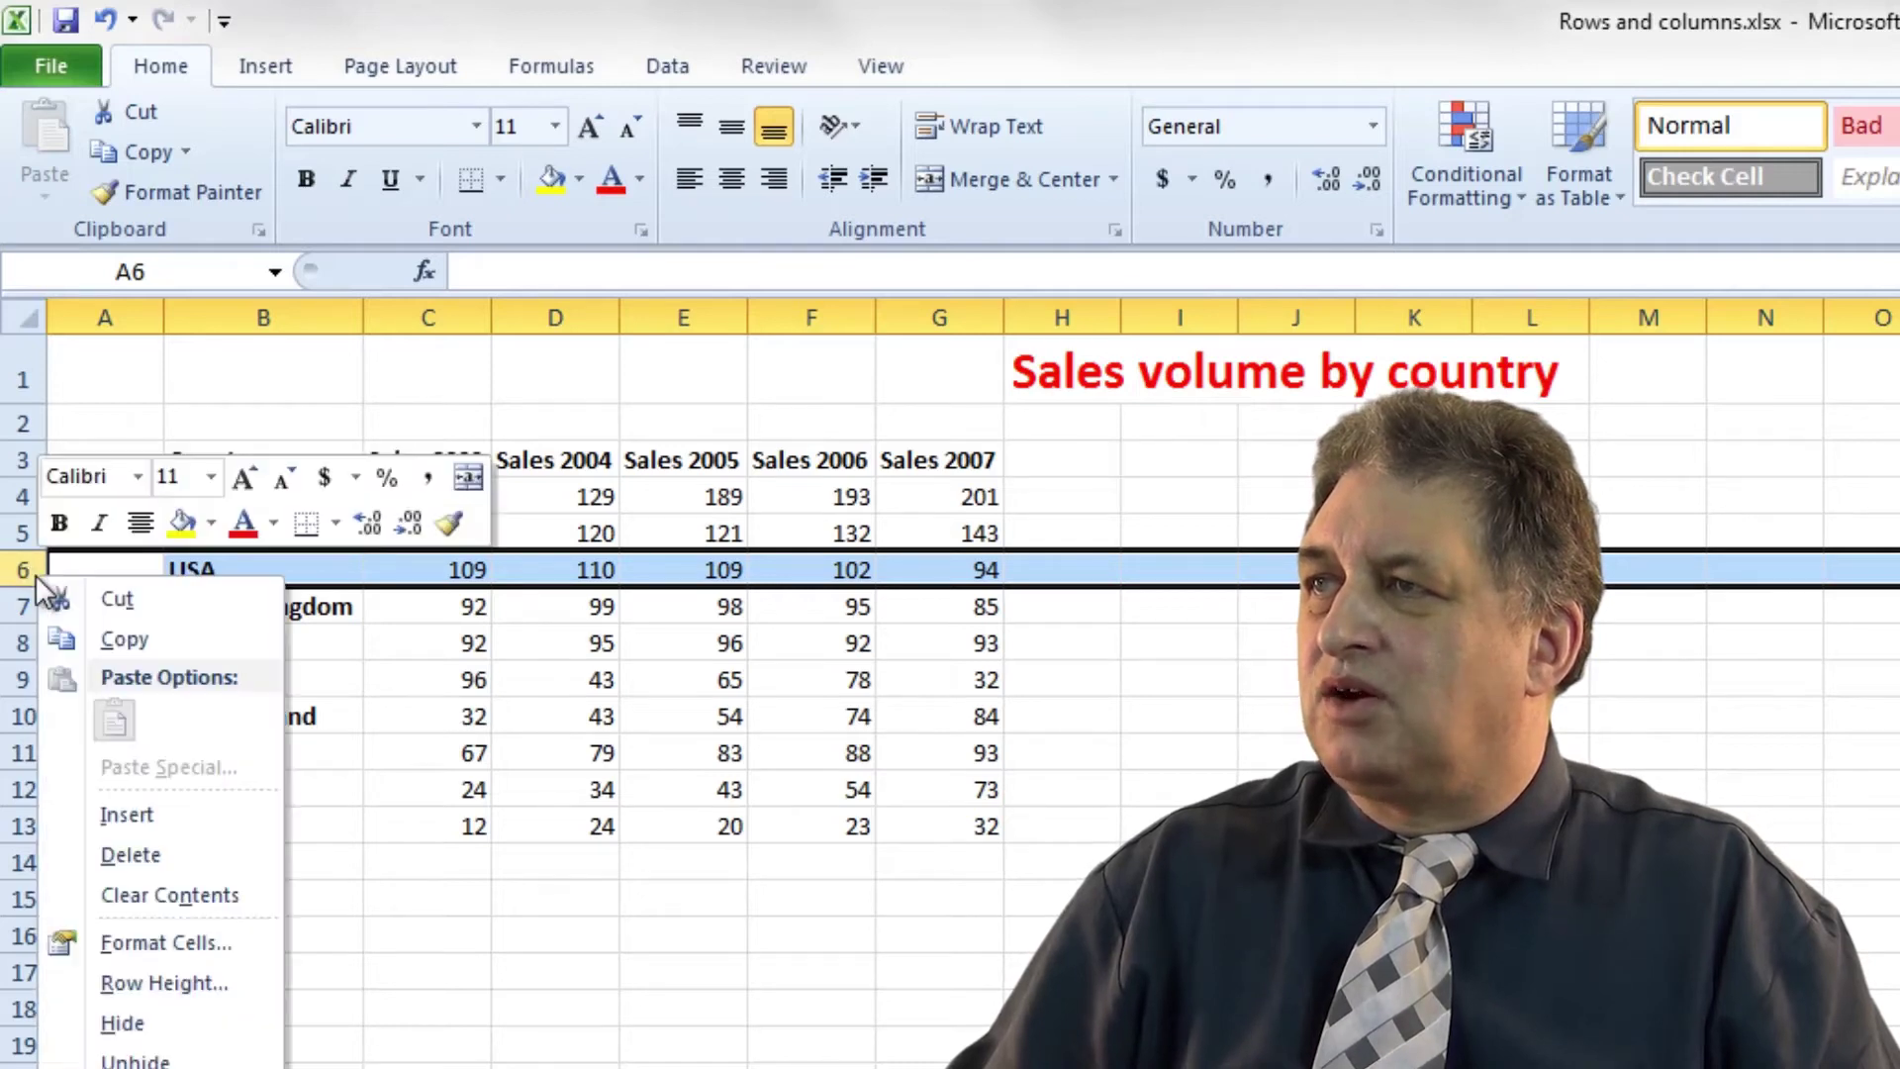
pyautogui.click(134, 806)
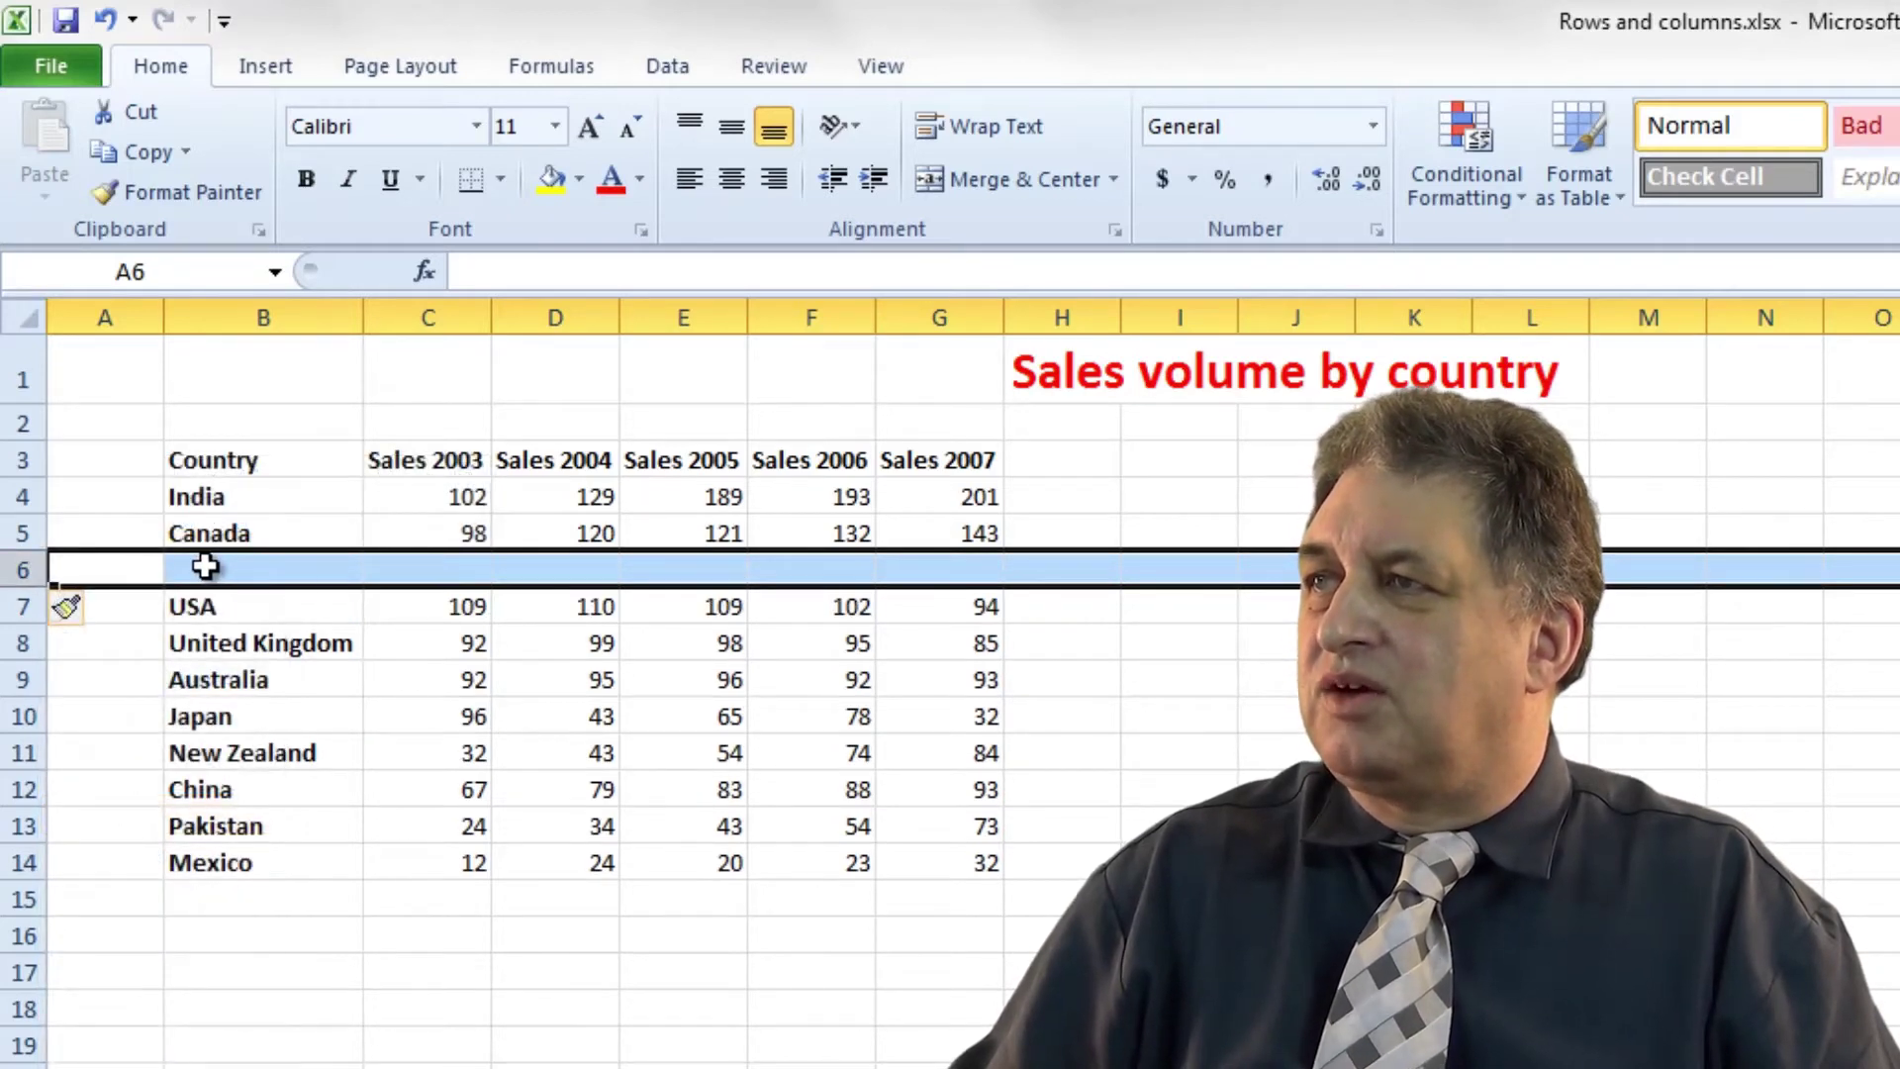
pyautogui.click(107, 19)
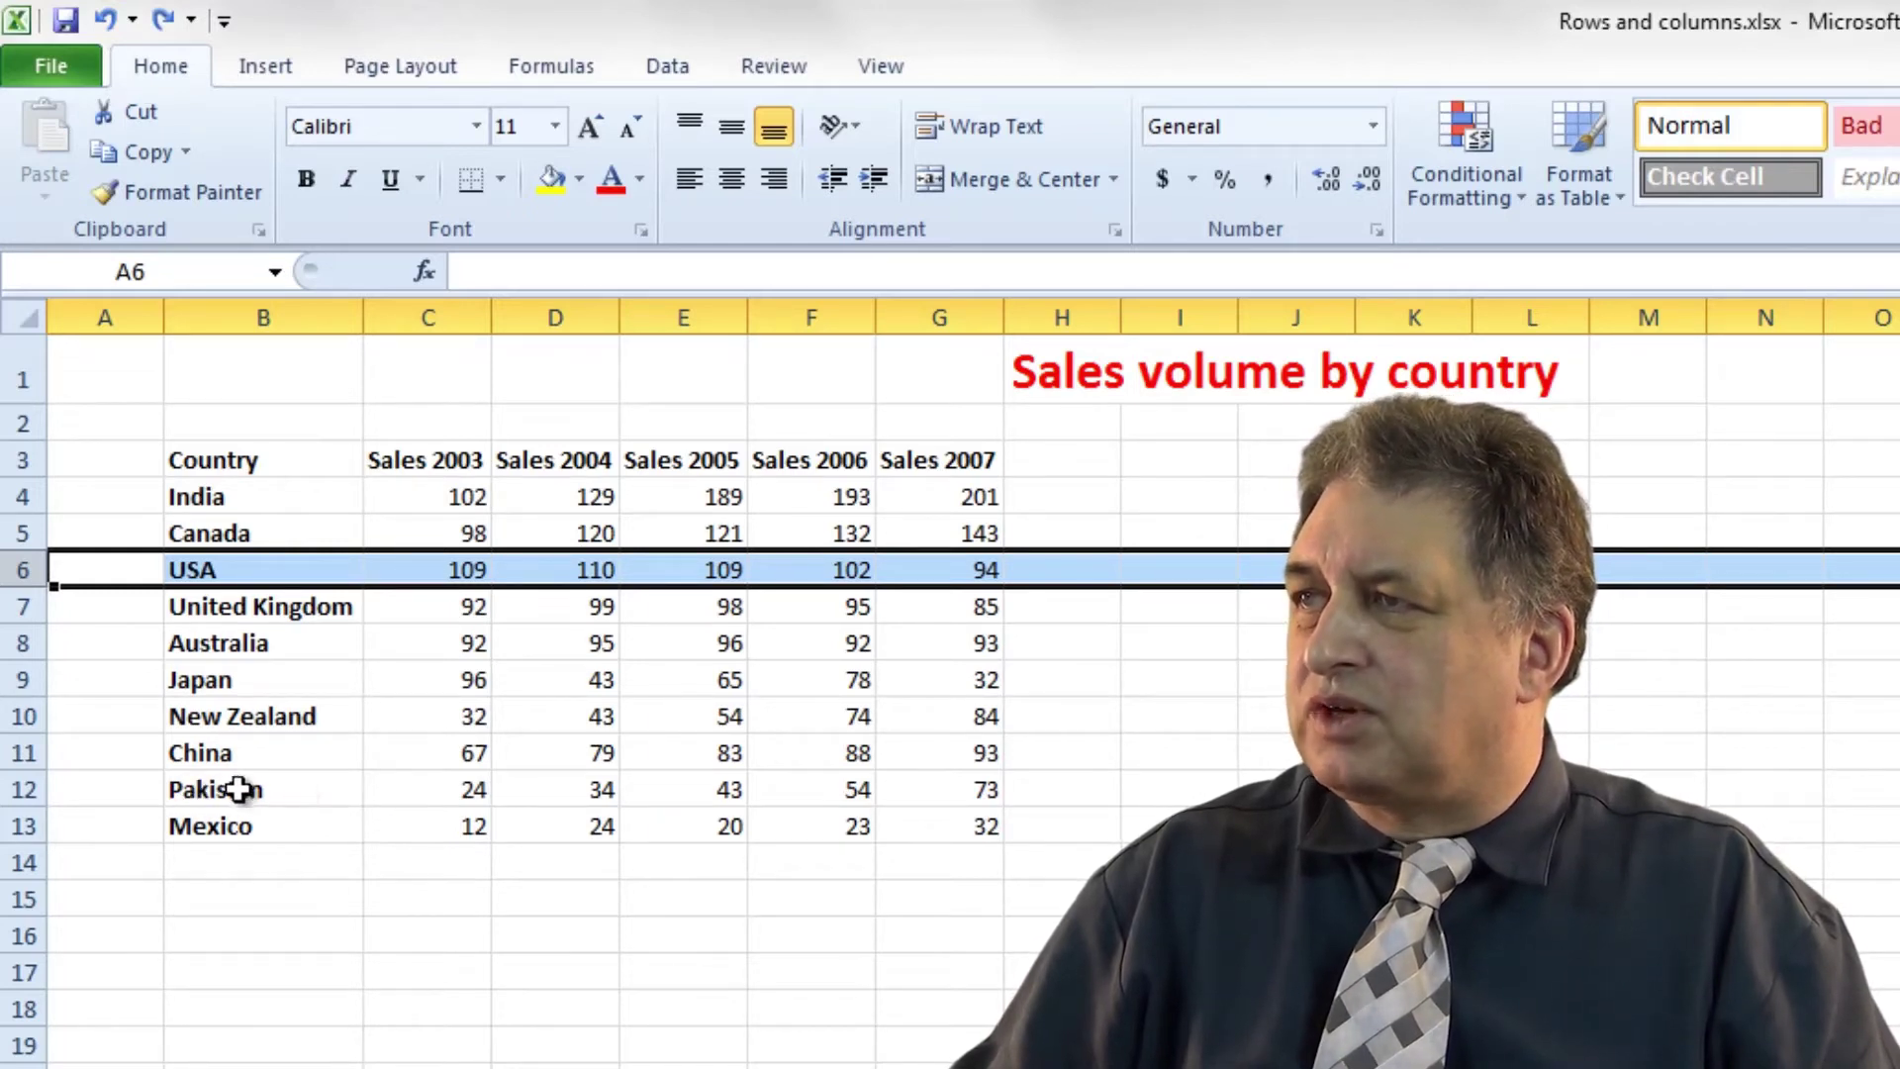
# Step: Insert a blank row above the Pakistan row
pyautogui.click(24, 790)
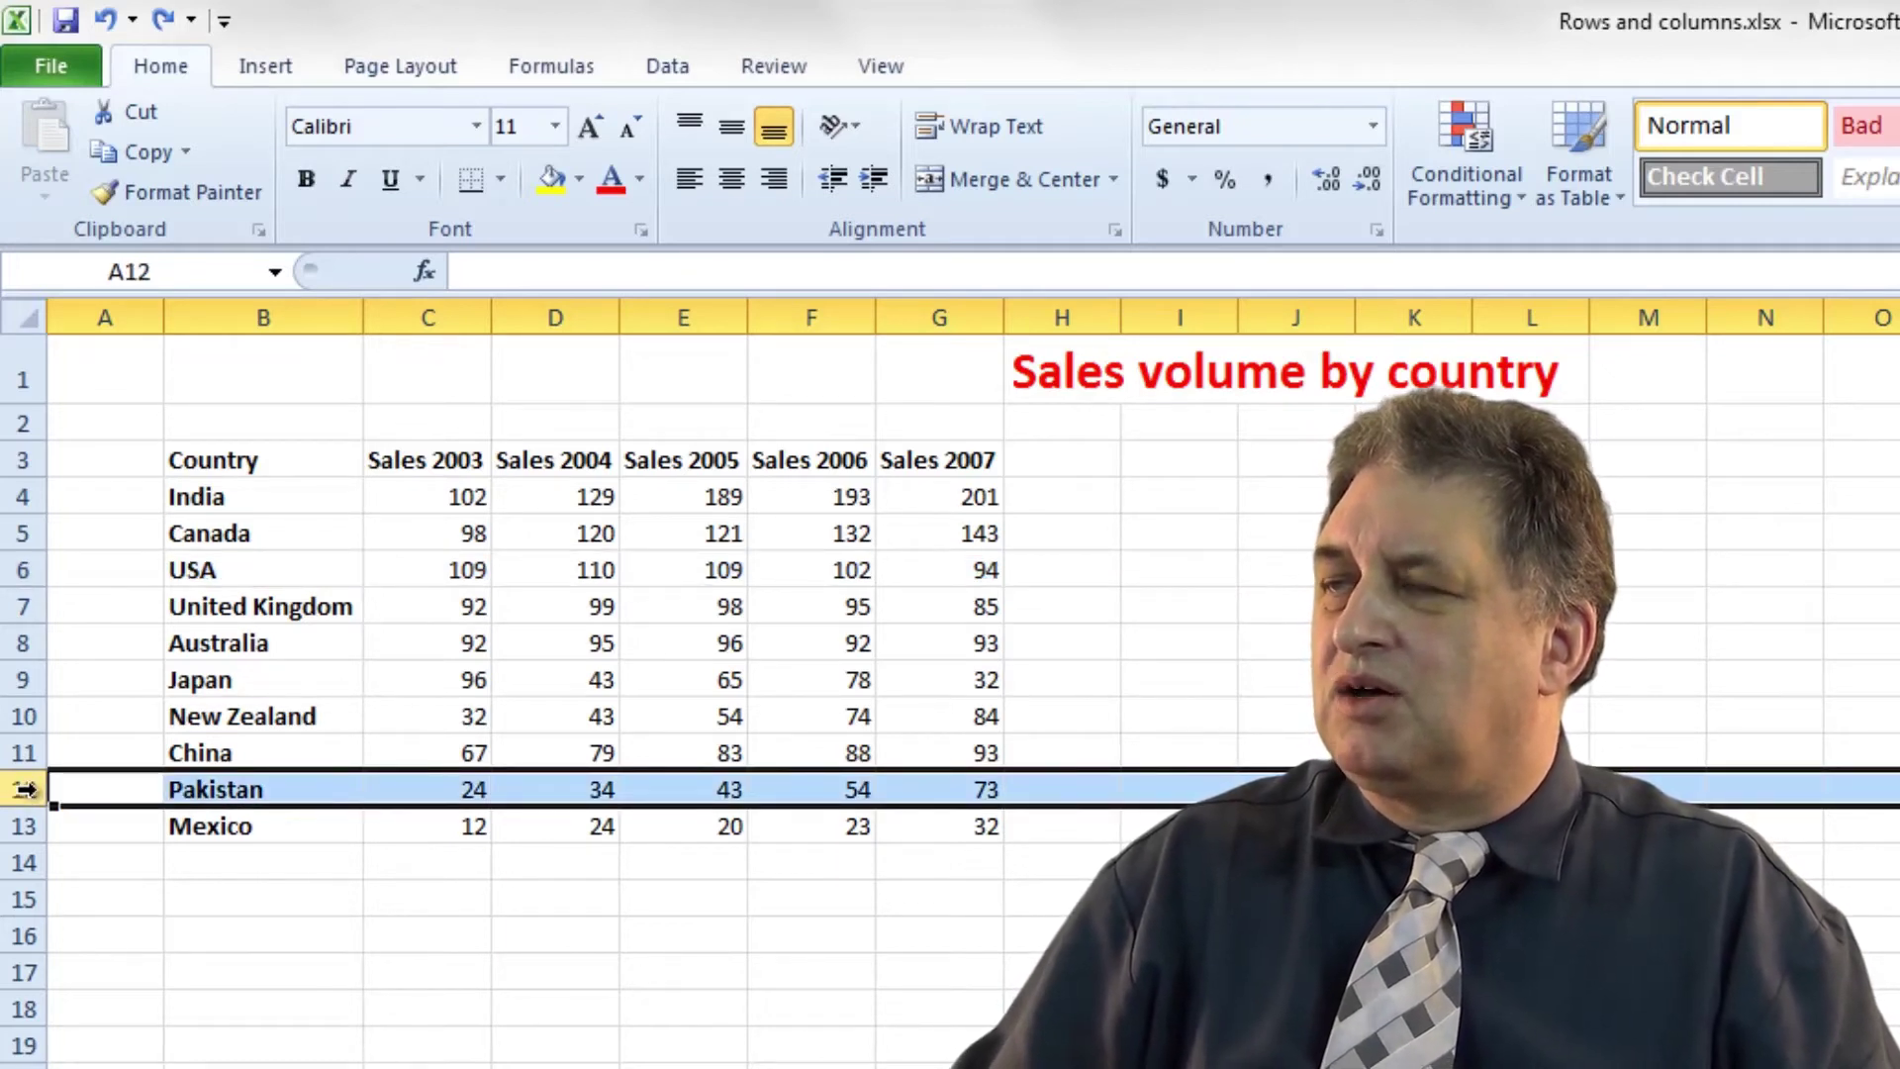
pyautogui.rightClick(38, 788)
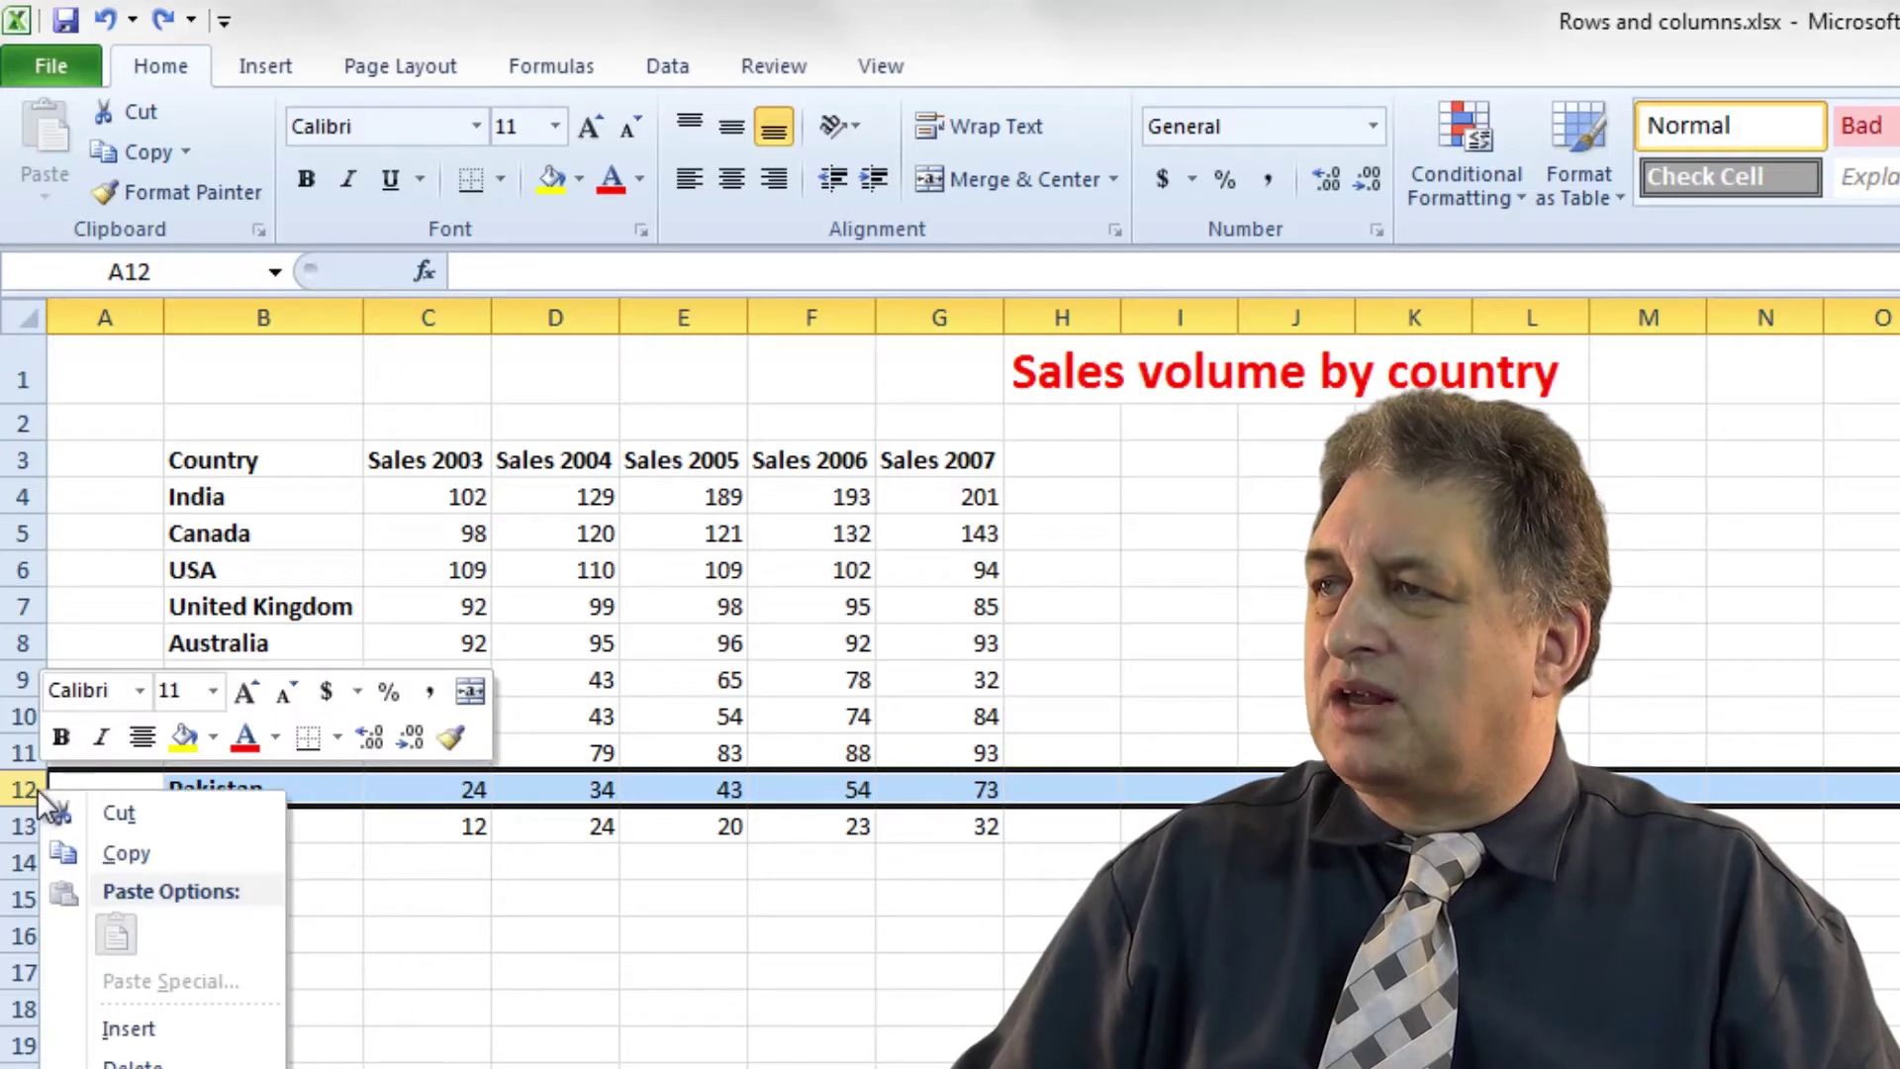
pyautogui.click(126, 1027)
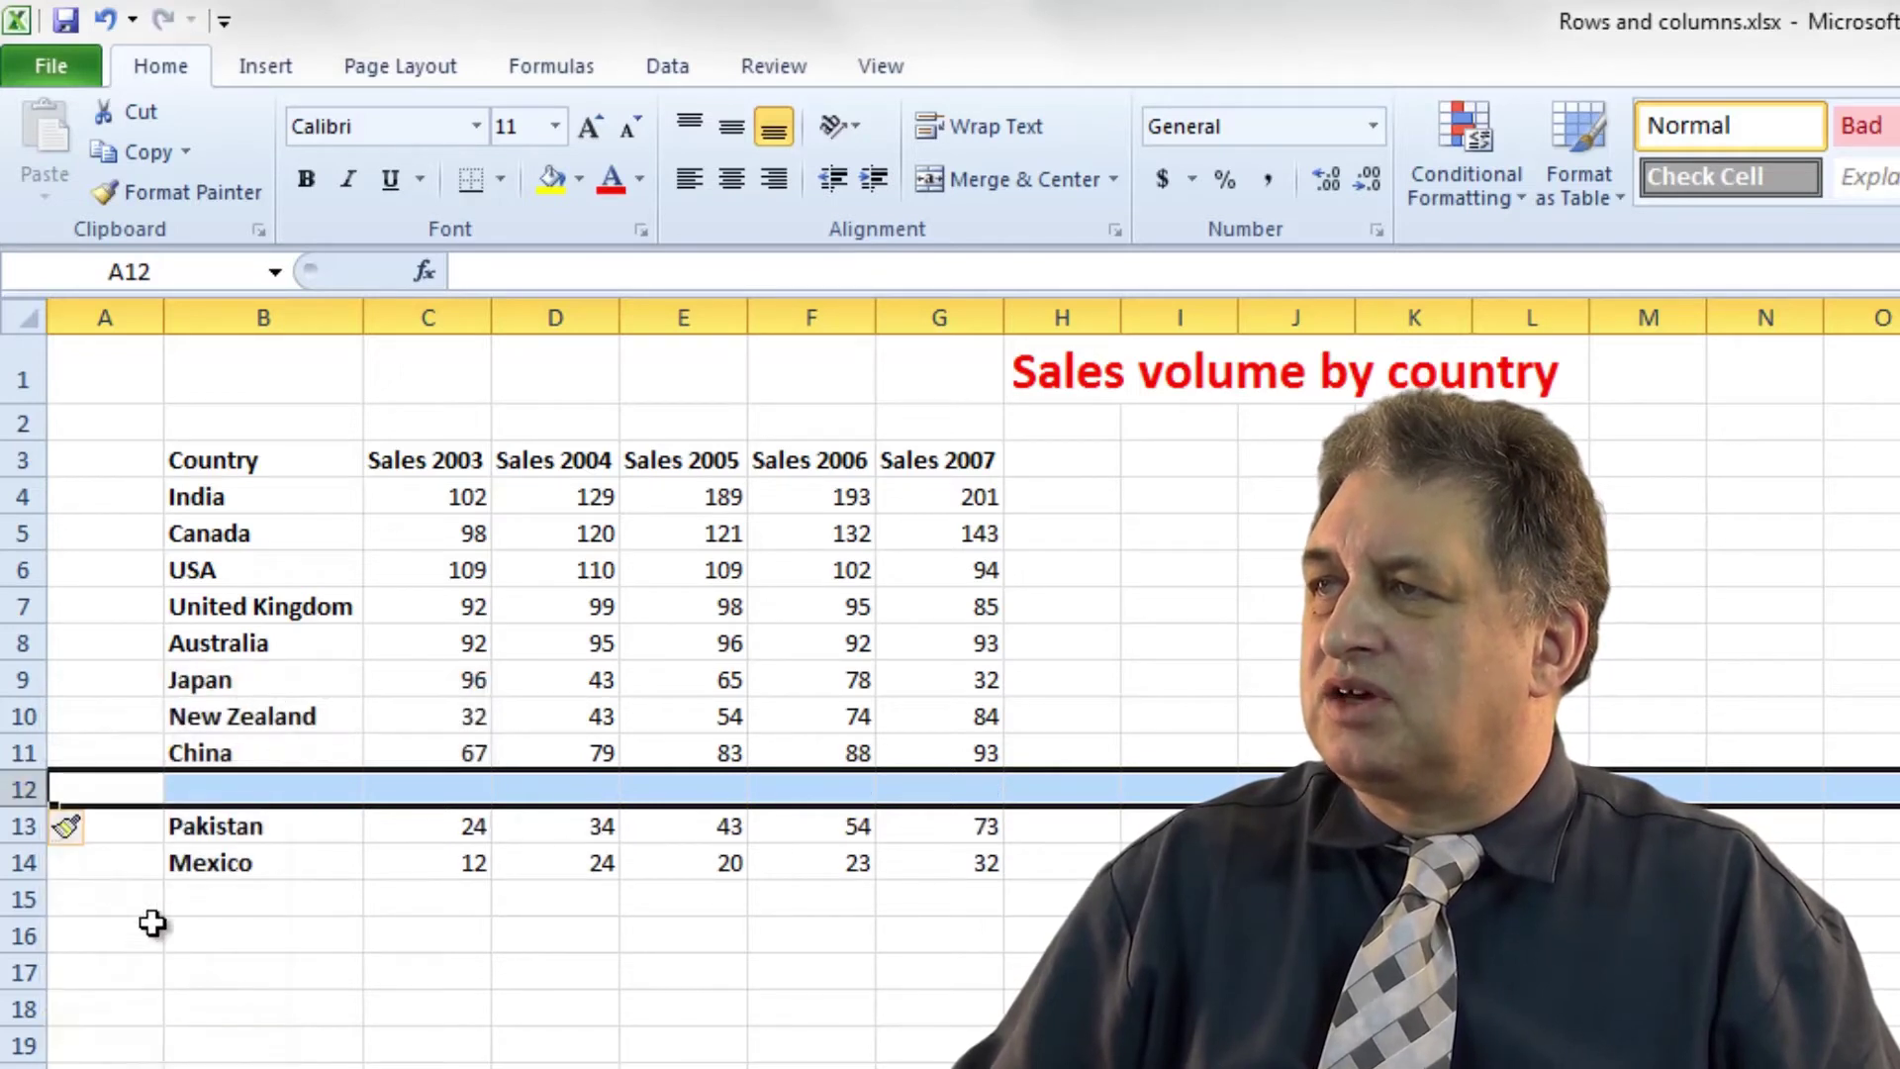
pyautogui.click(214, 779)
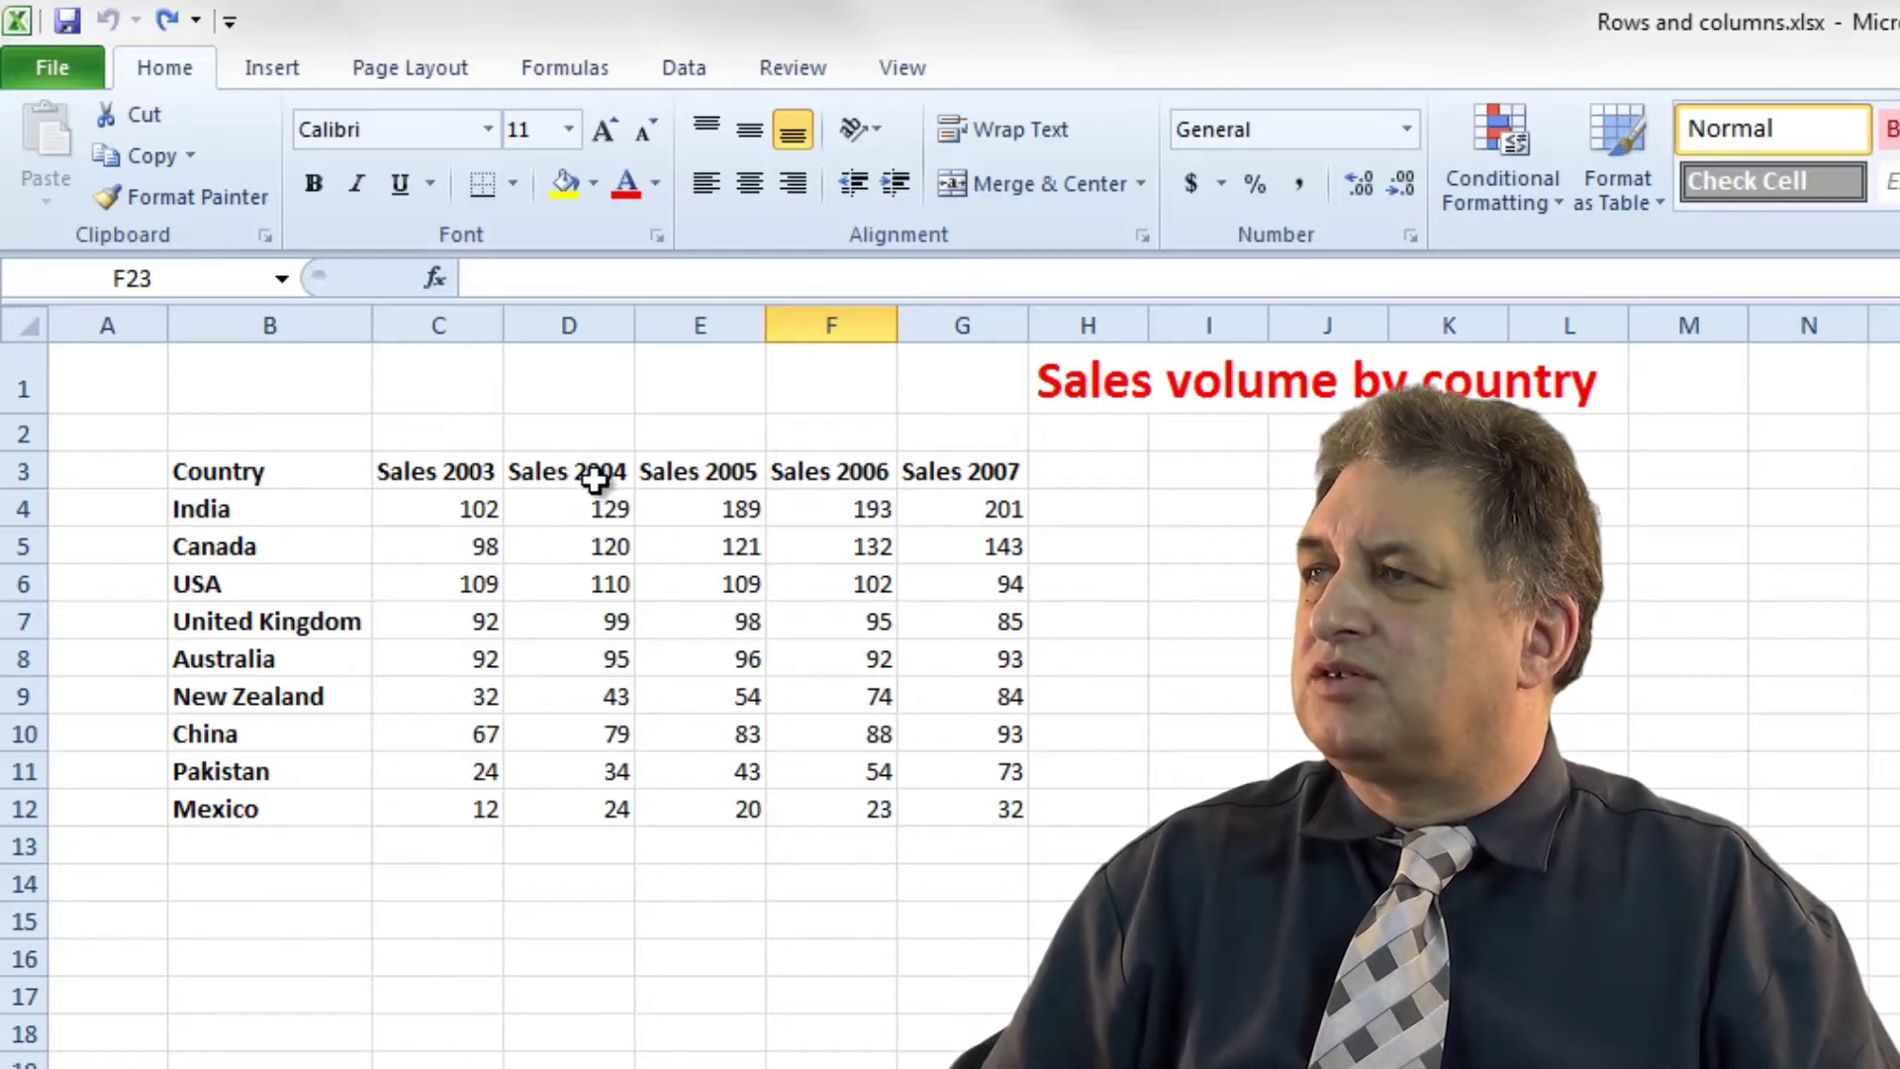
pyautogui.click(697, 322)
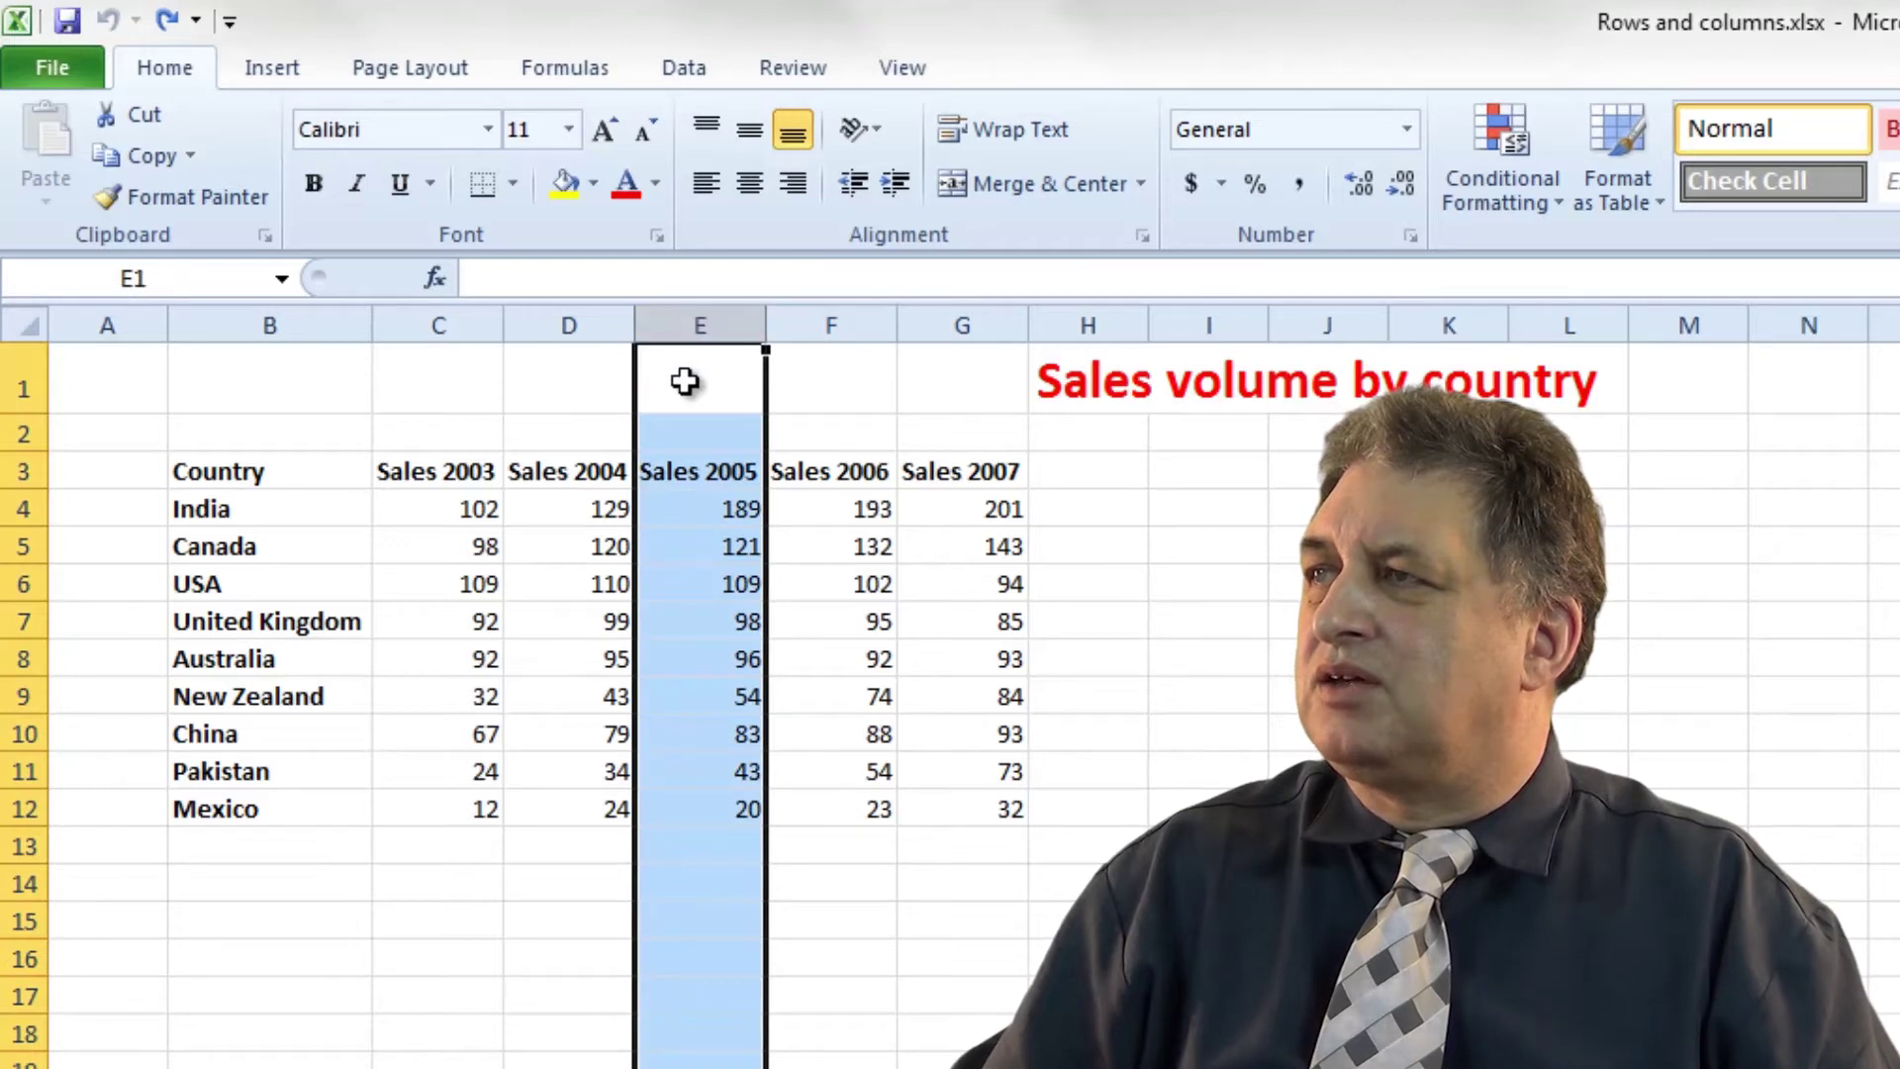
pyautogui.rightClick(671, 442)
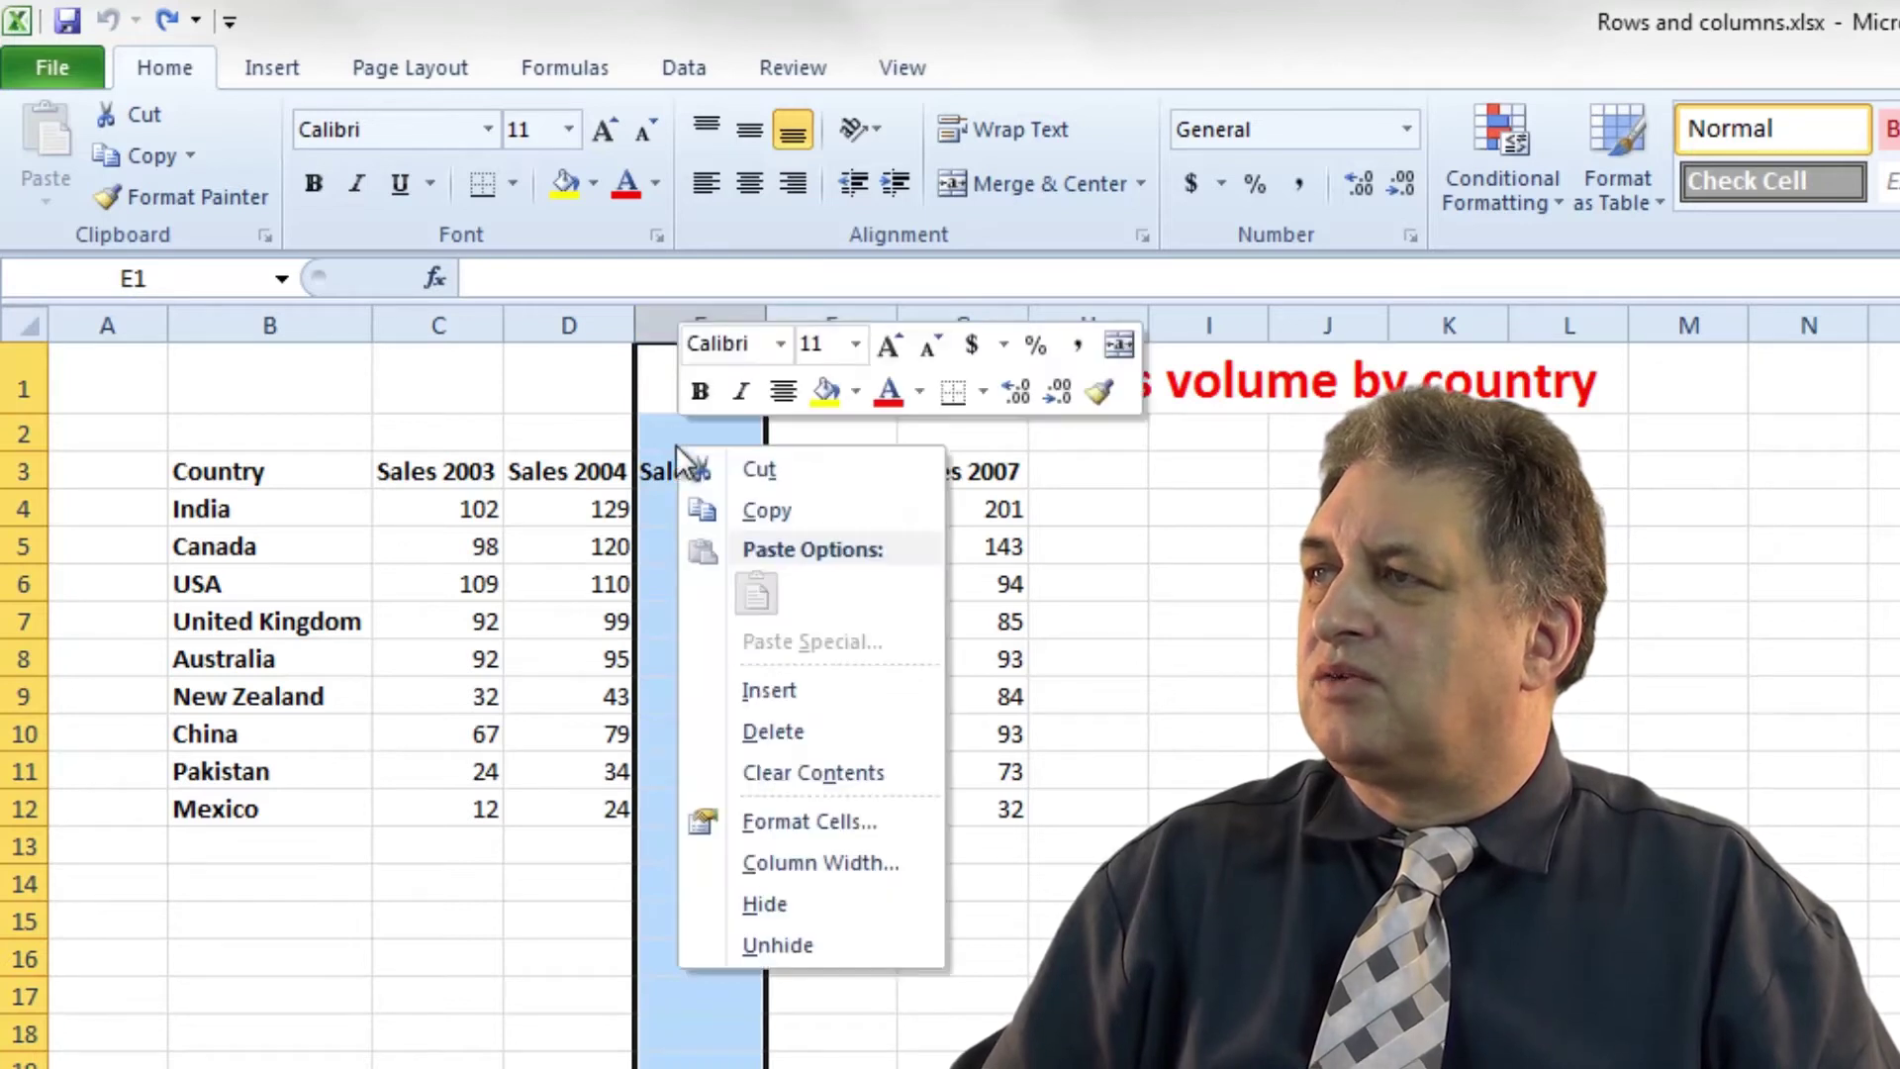
pyautogui.click(787, 692)
pyautogui.click(859, 979)
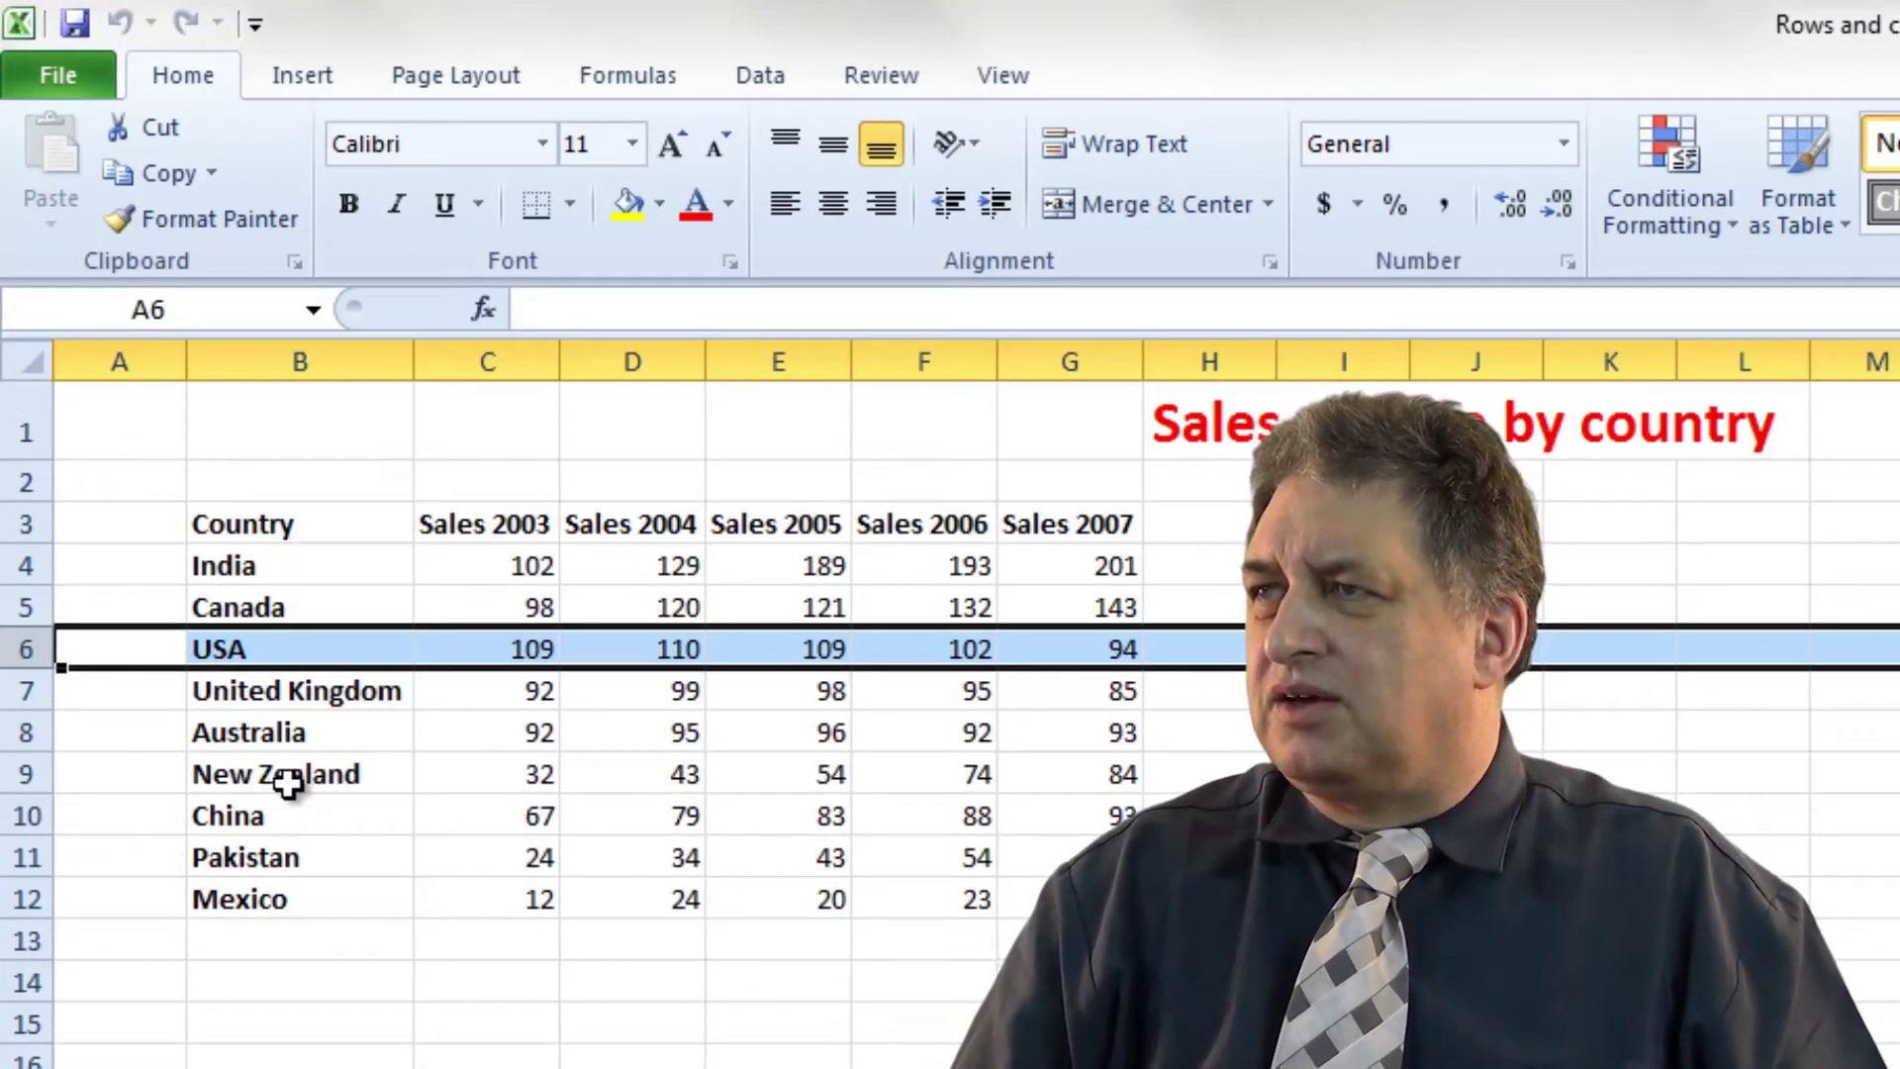
# Step: Clear the New Zealand and Mexico rows' contents, undoing each to restore them
pyautogui.click(20, 775)
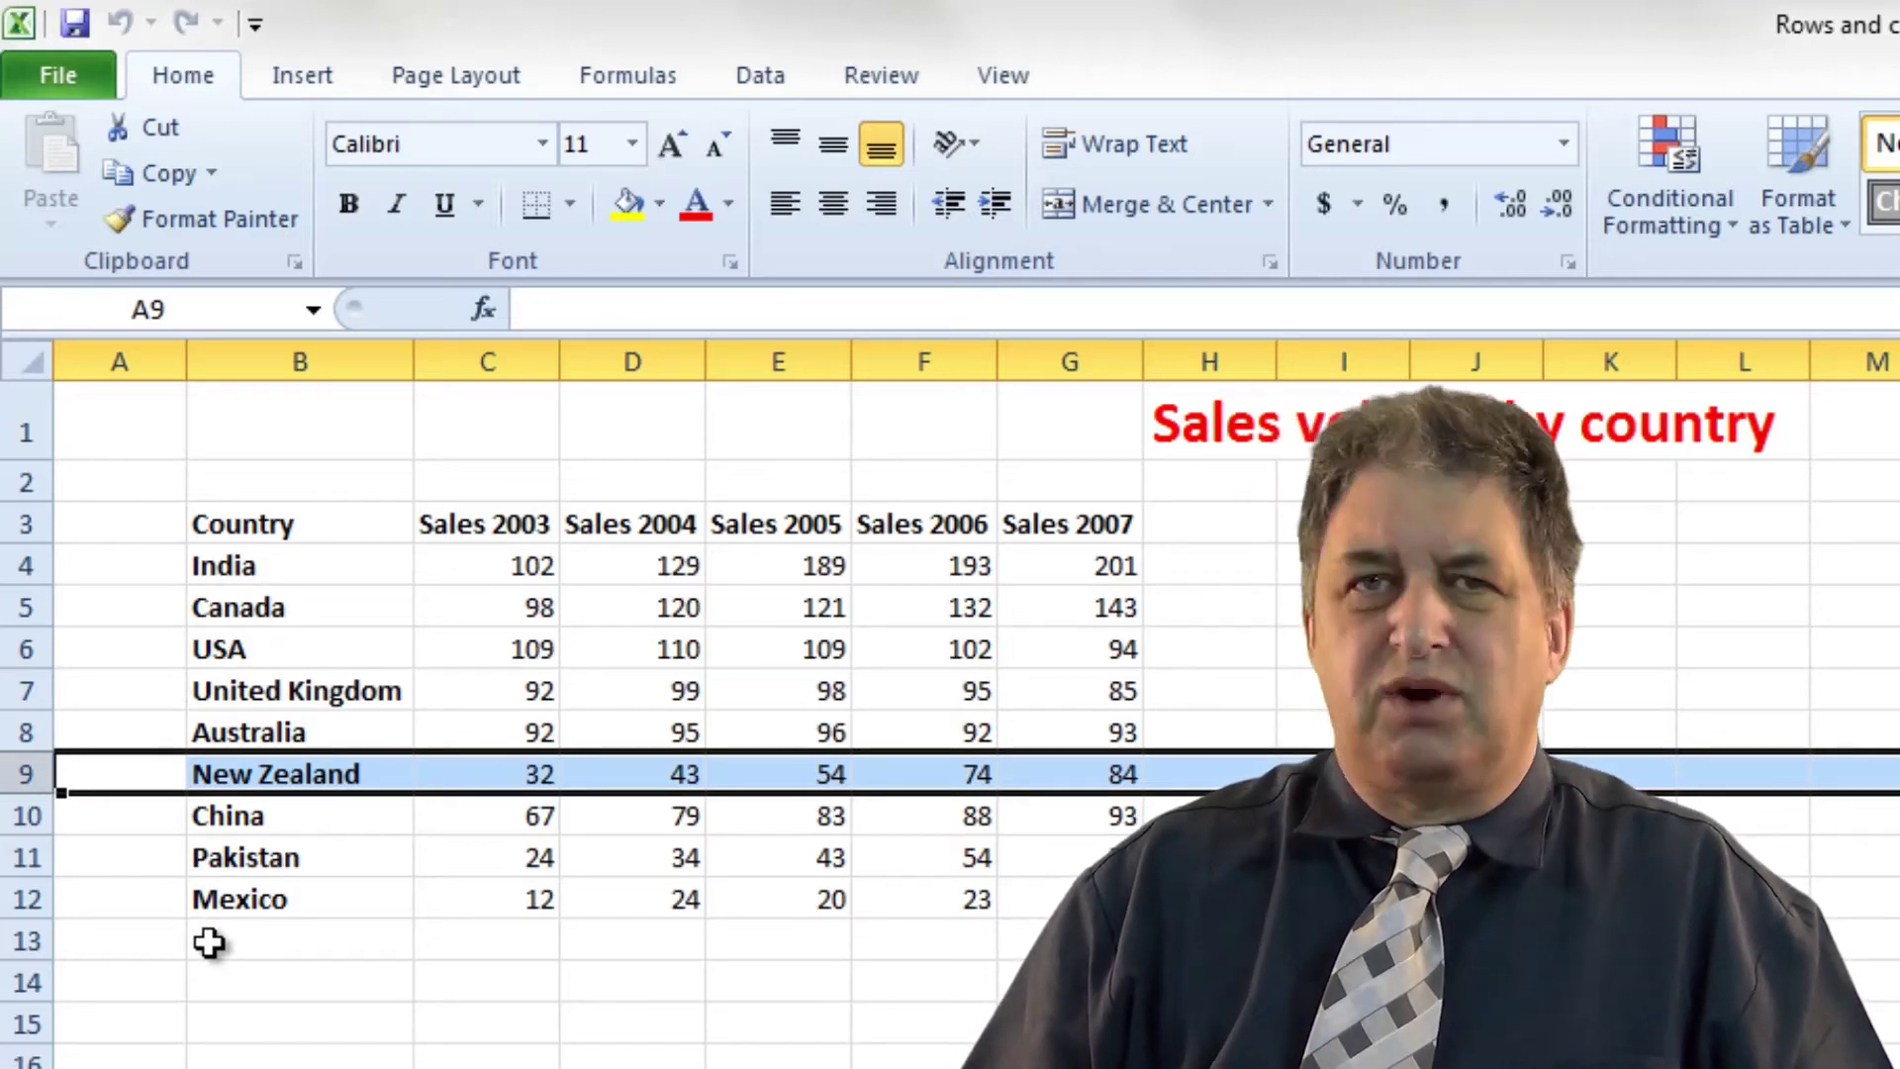
pyautogui.press('Delete')
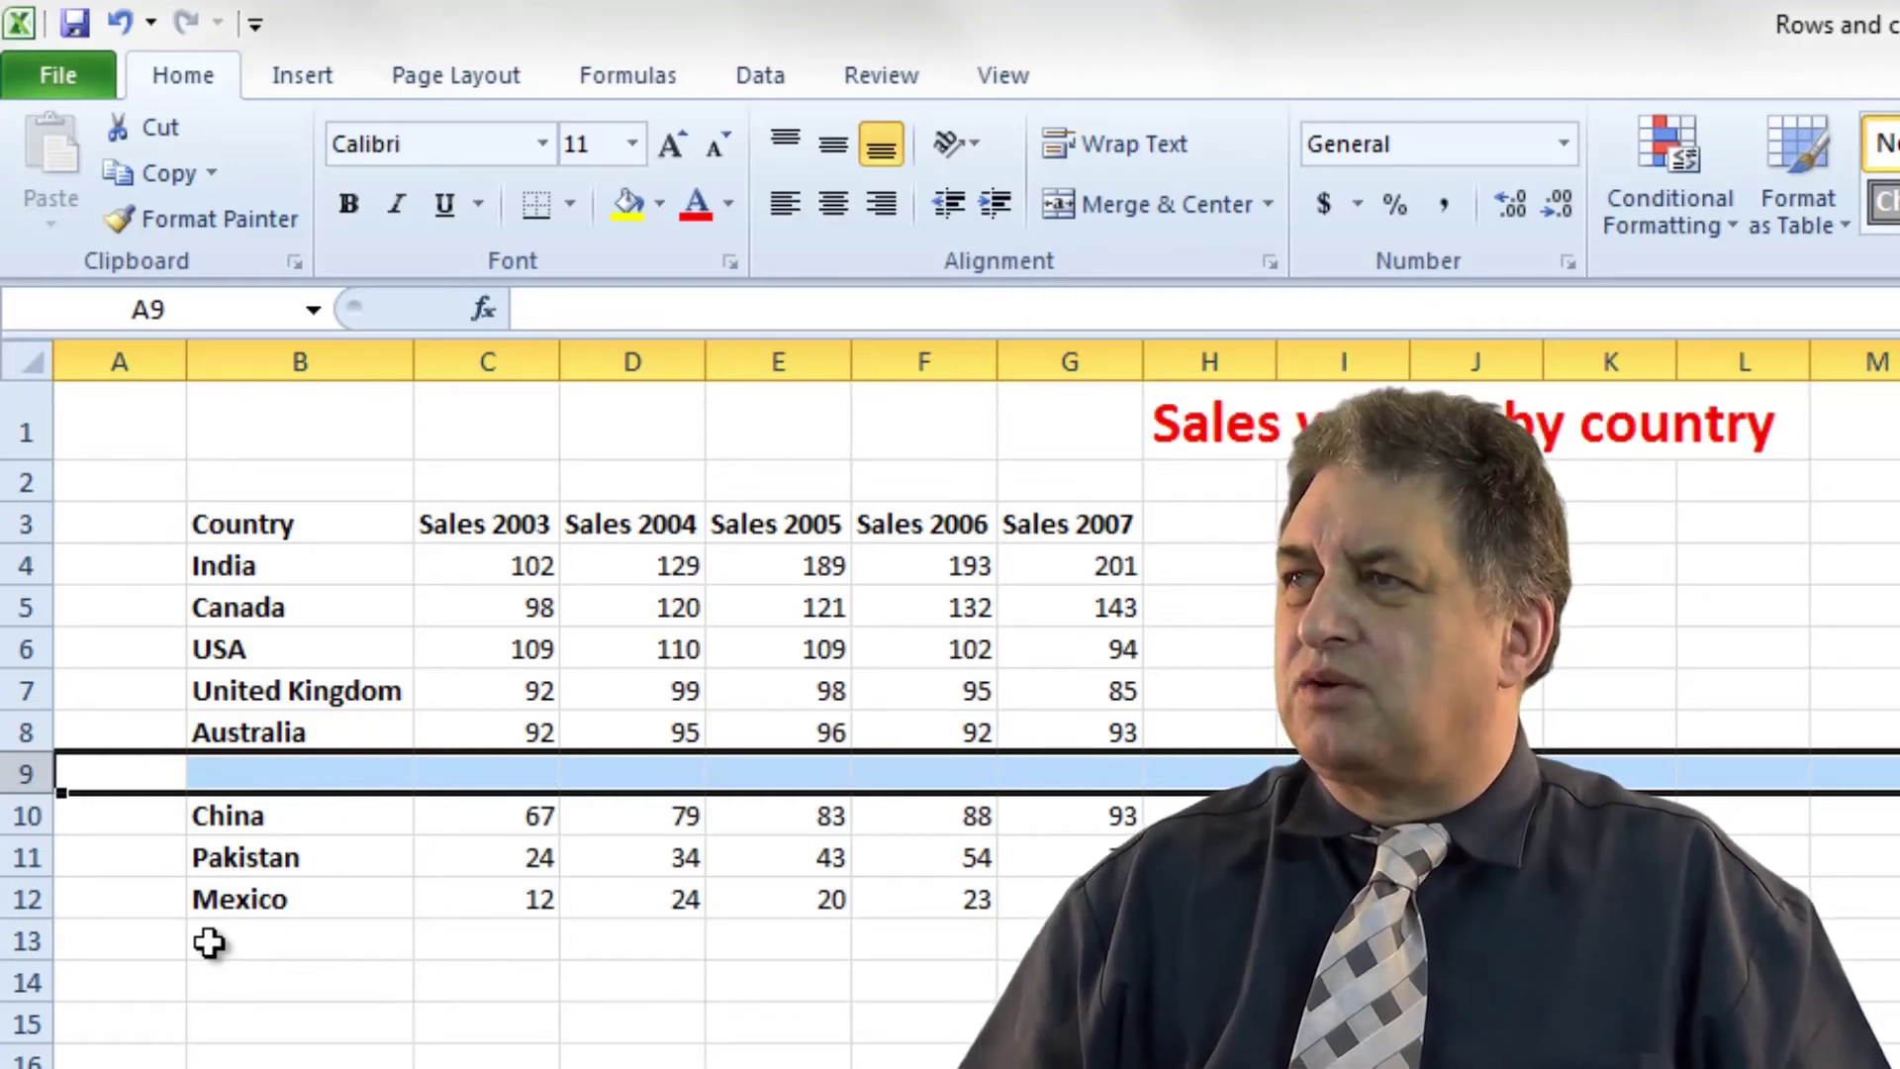
pyautogui.click(117, 24)
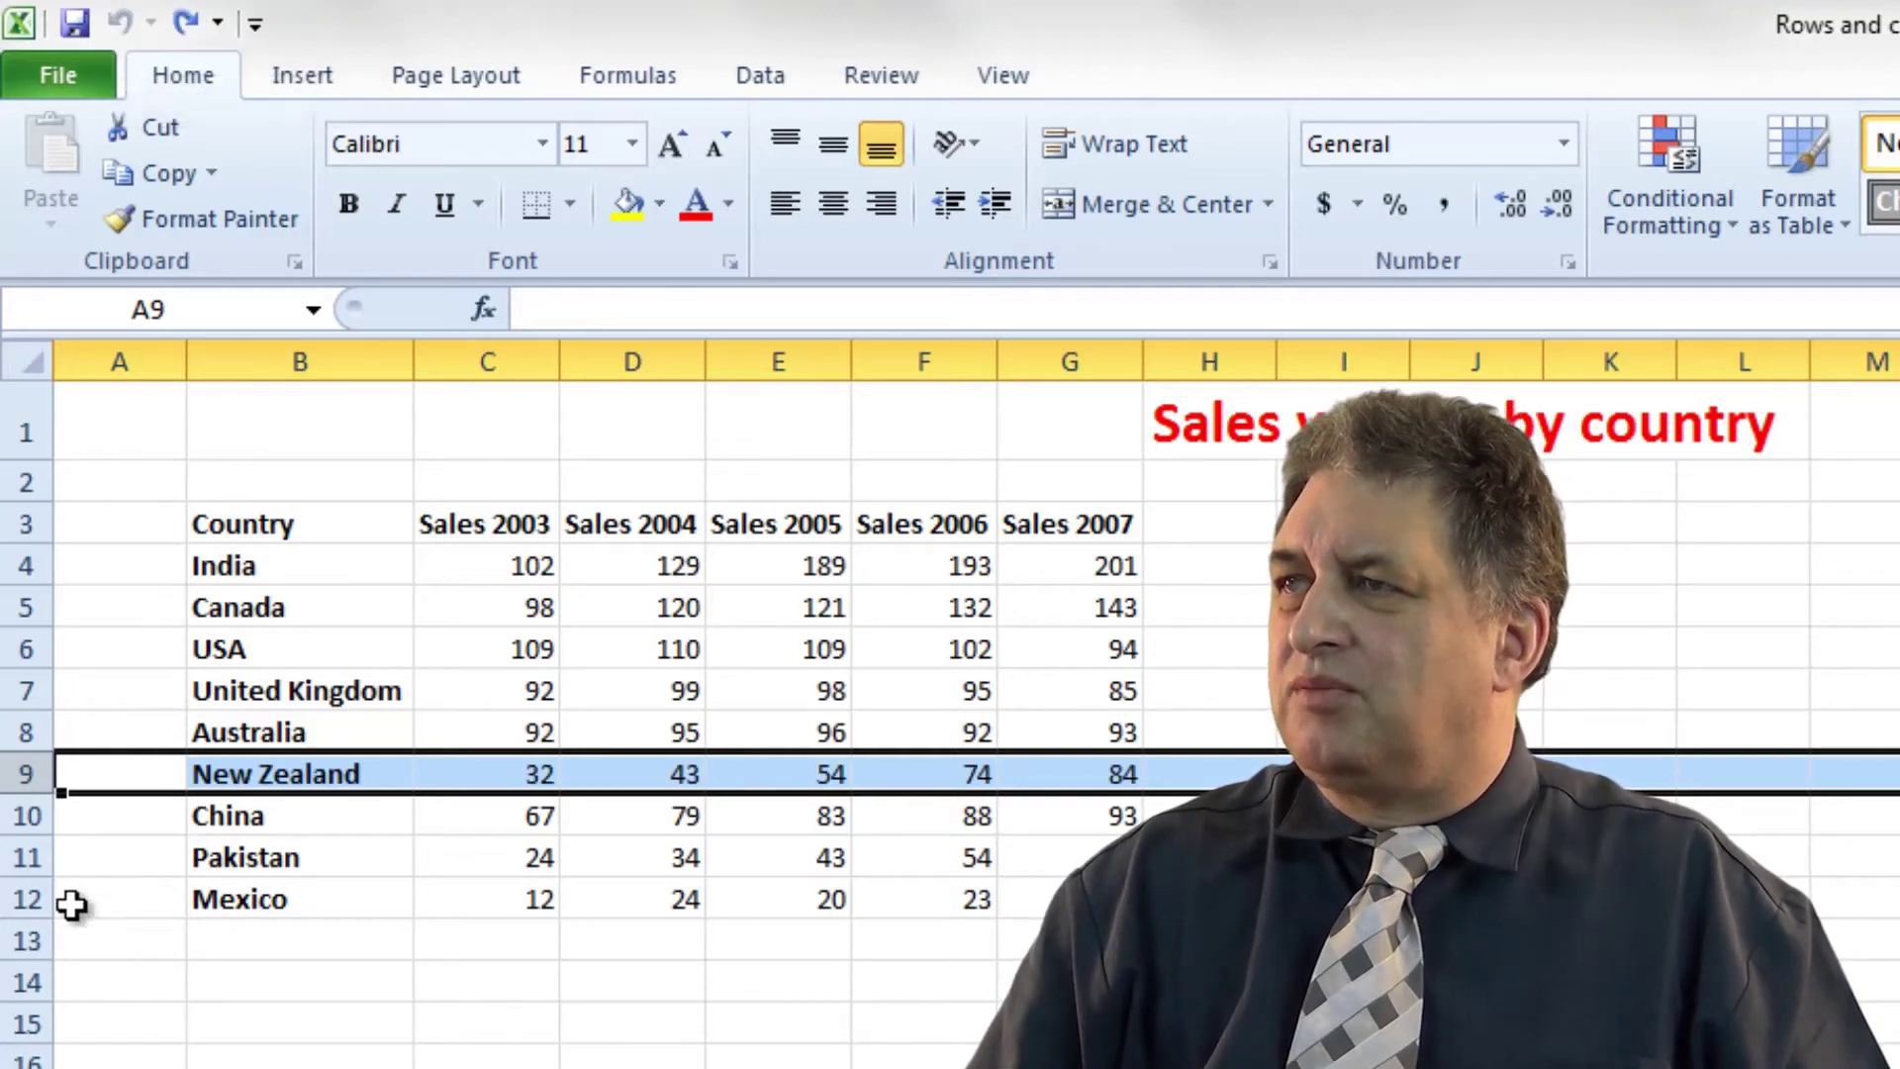
pyautogui.click(27, 898)
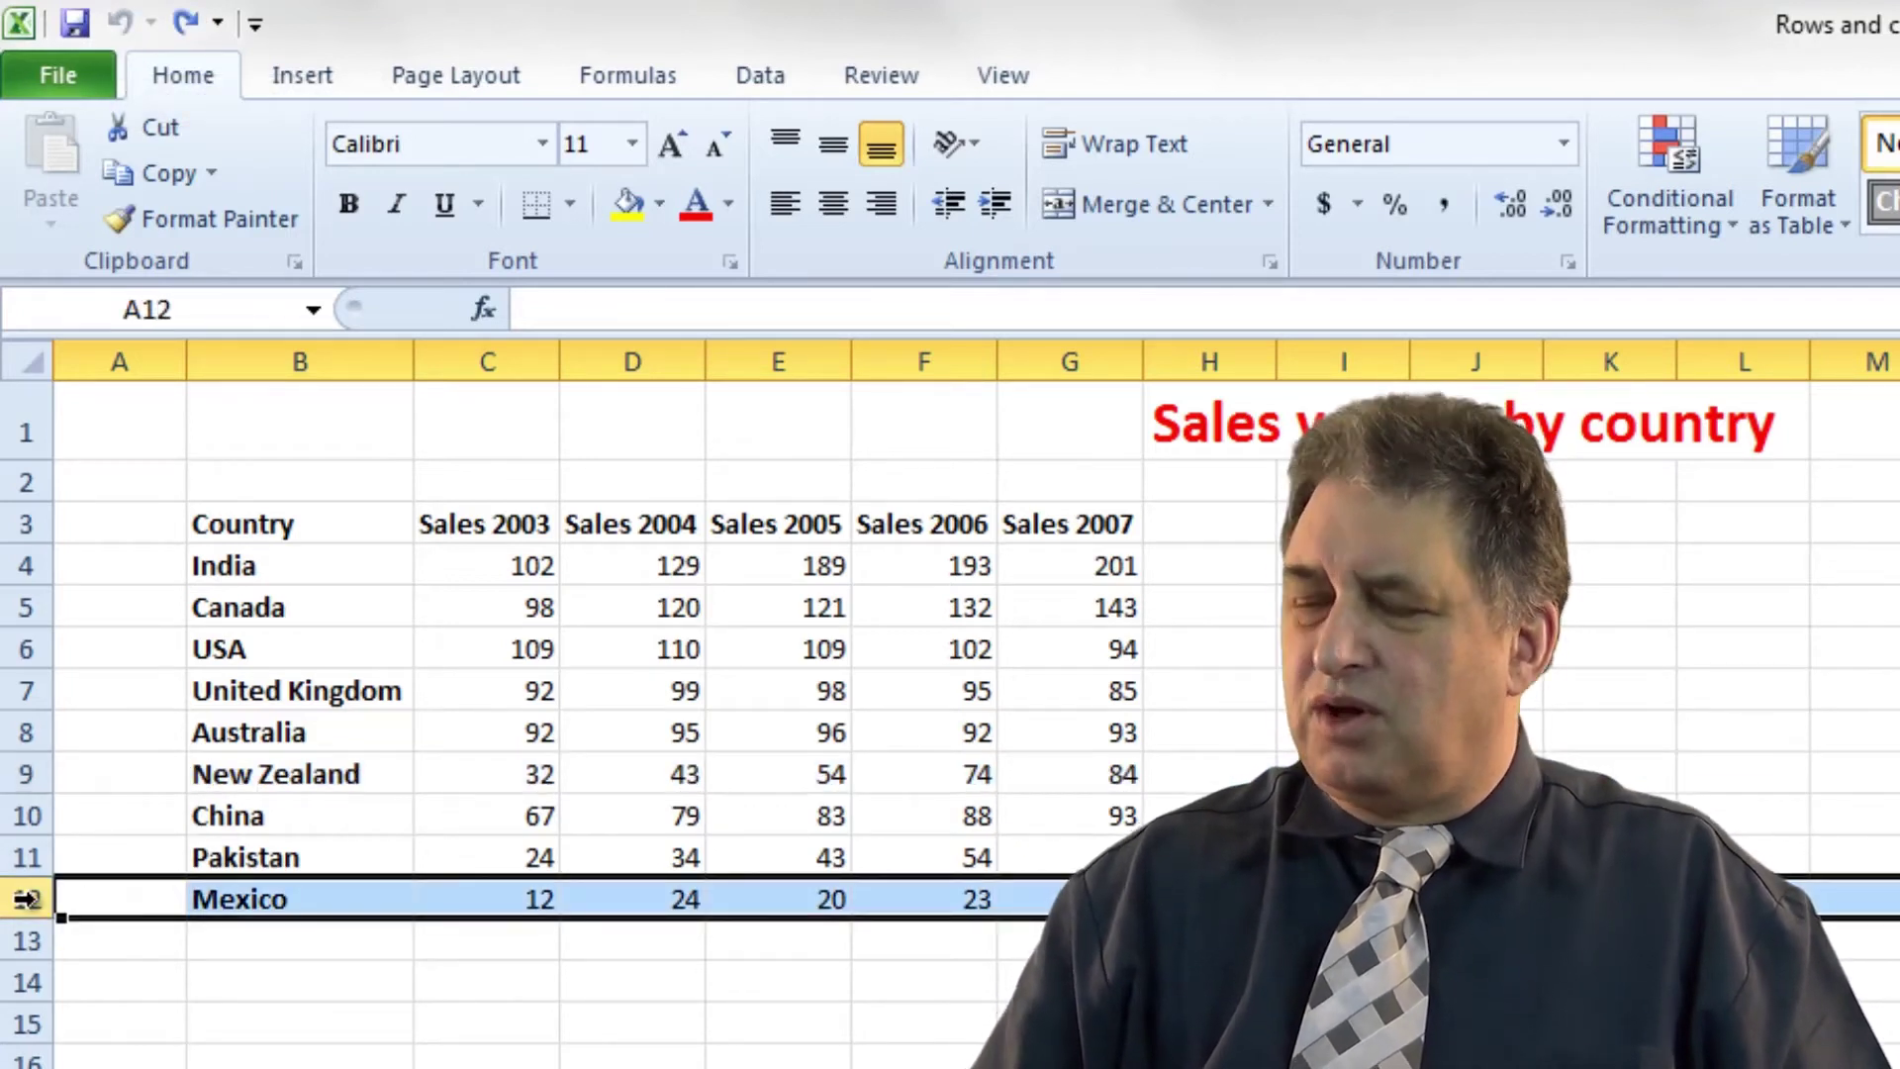
pyautogui.press('Delete')
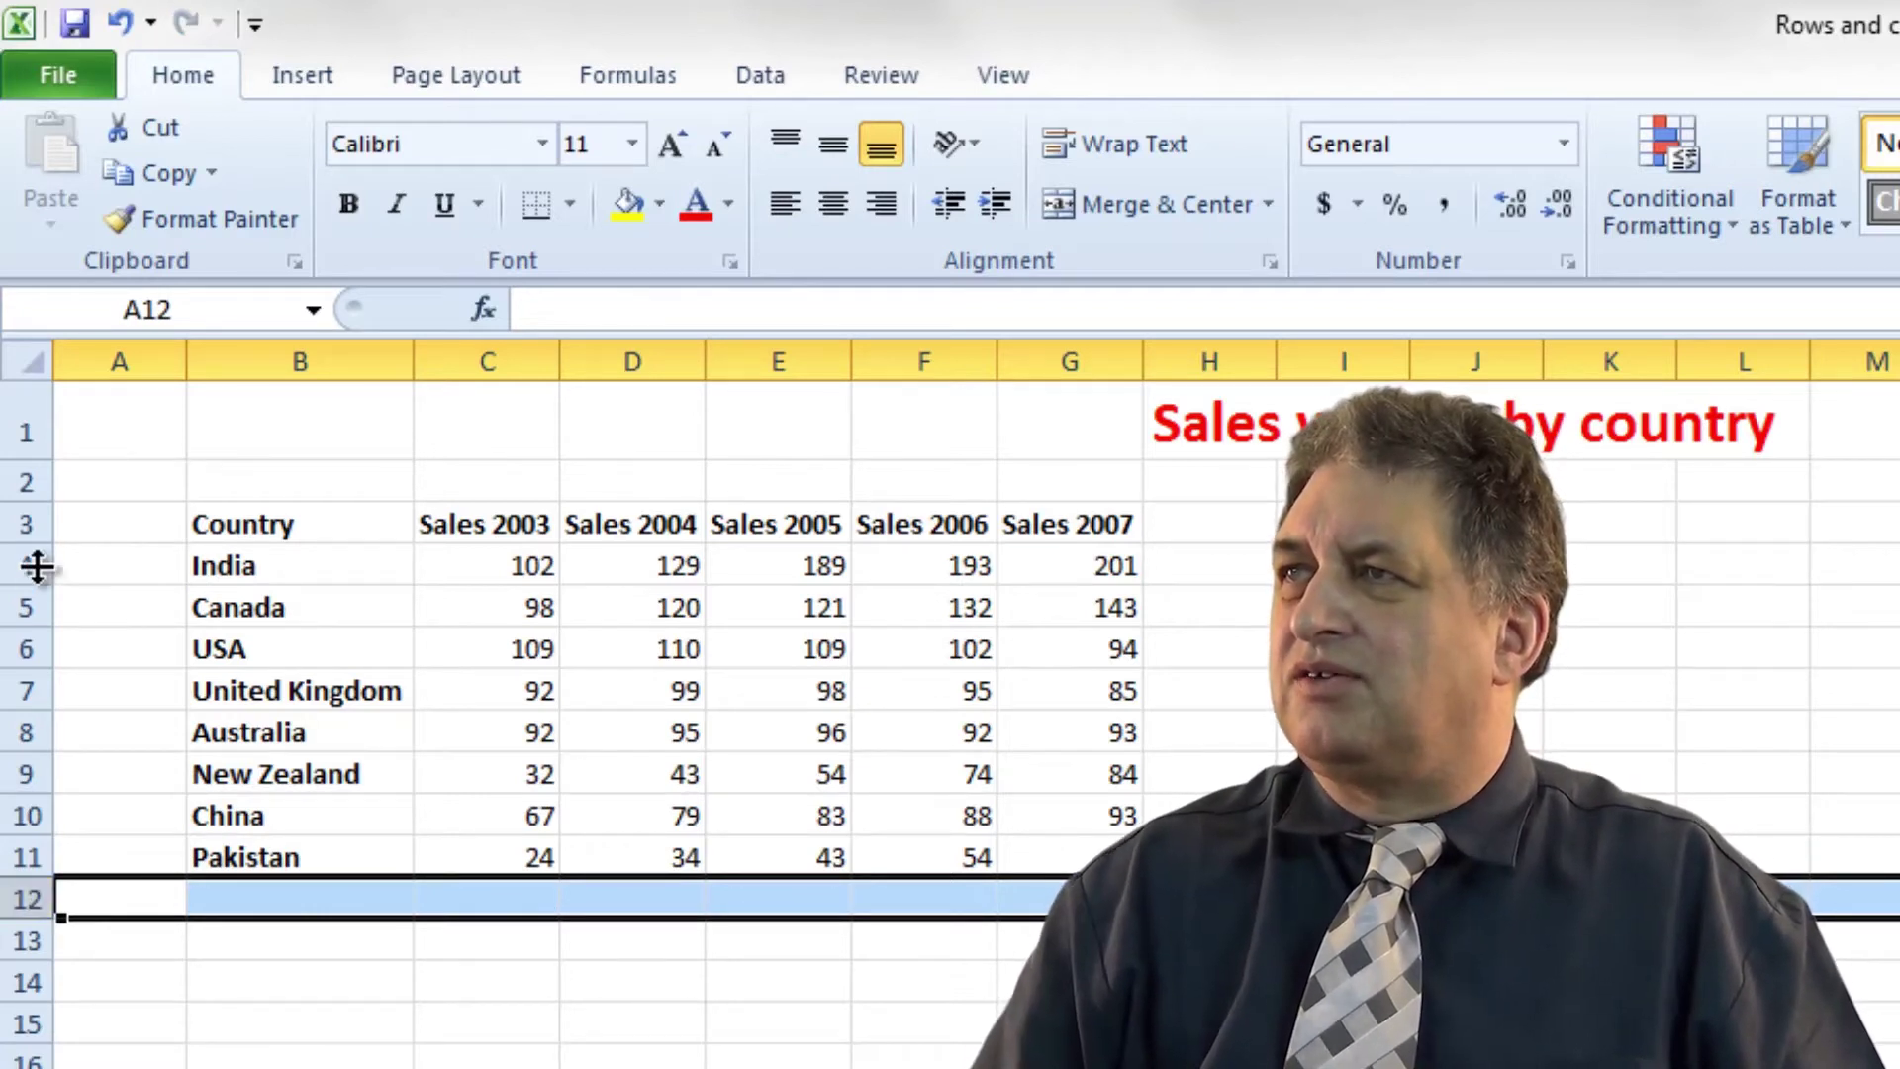
pyautogui.click(128, 25)
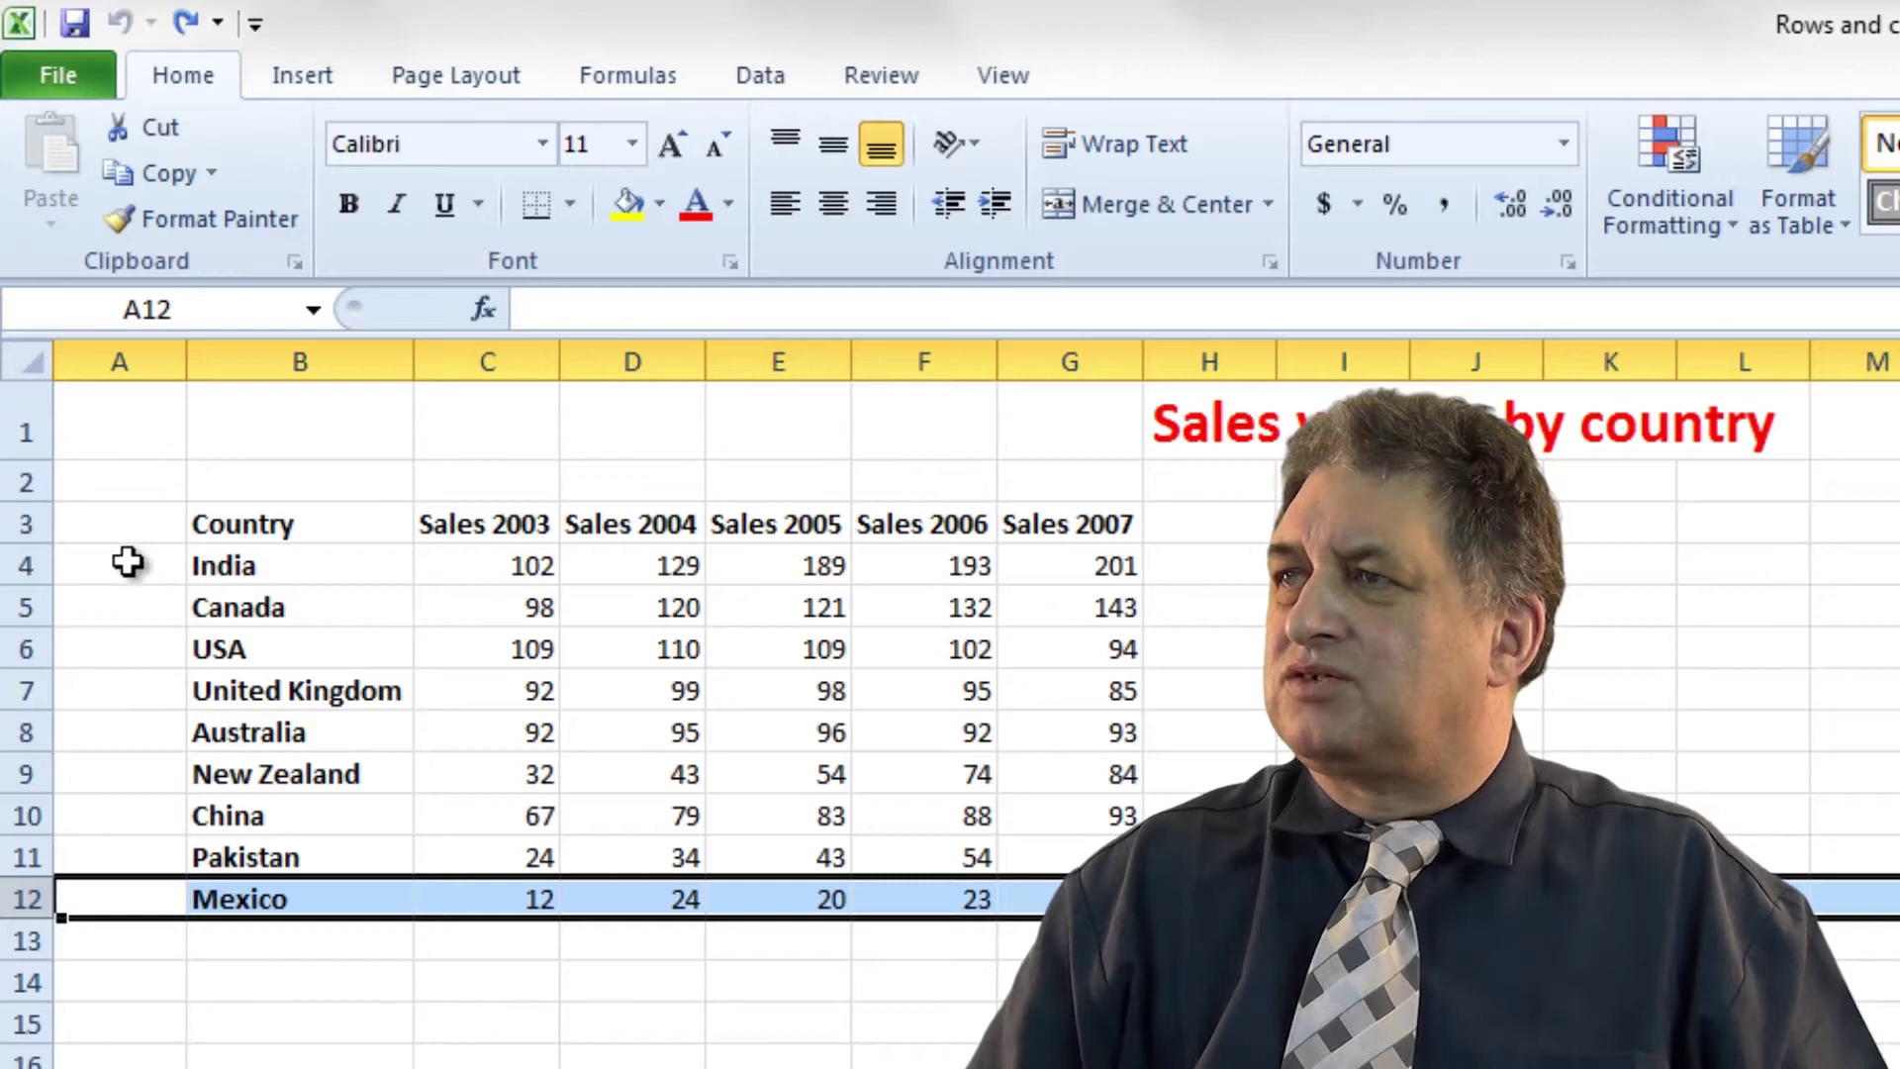
# Step: Clear the Canada row's contents, then restore its figures with Undo
pyautogui.click(28, 608)
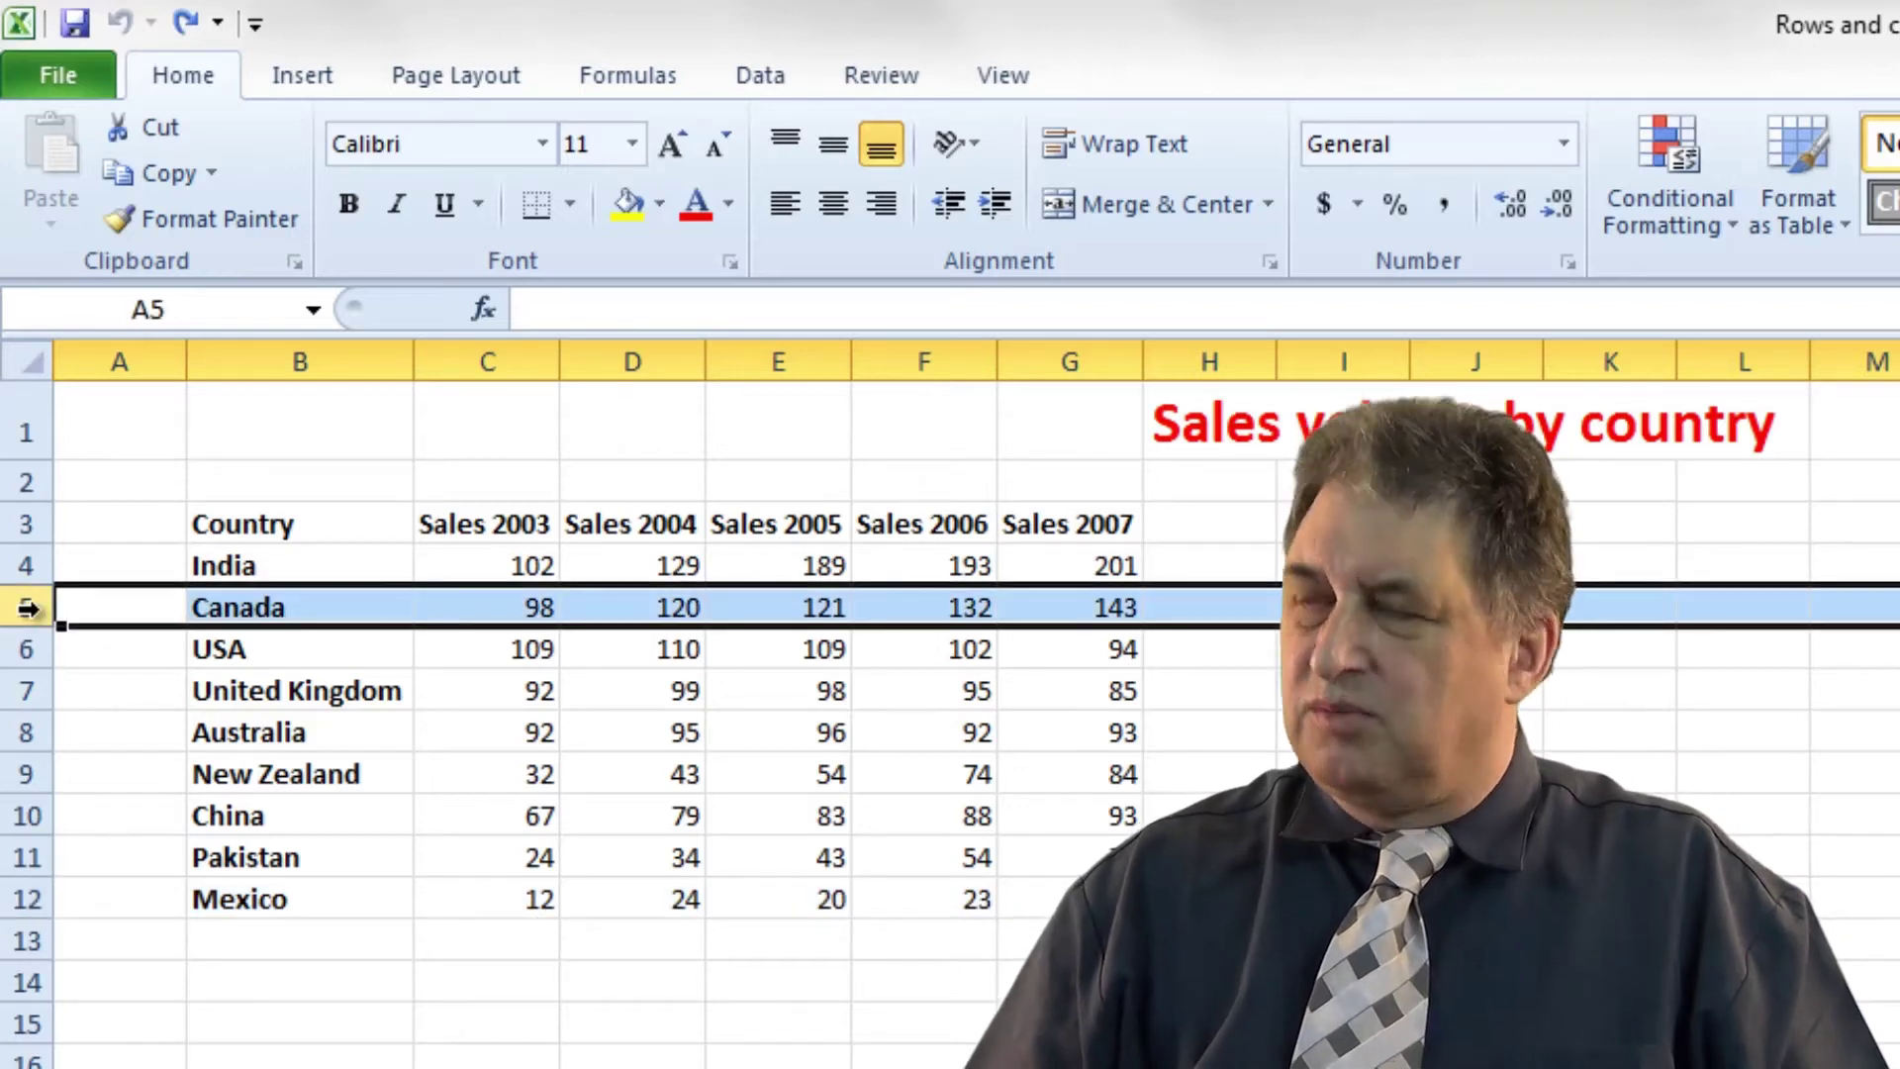
pyautogui.press('Delete')
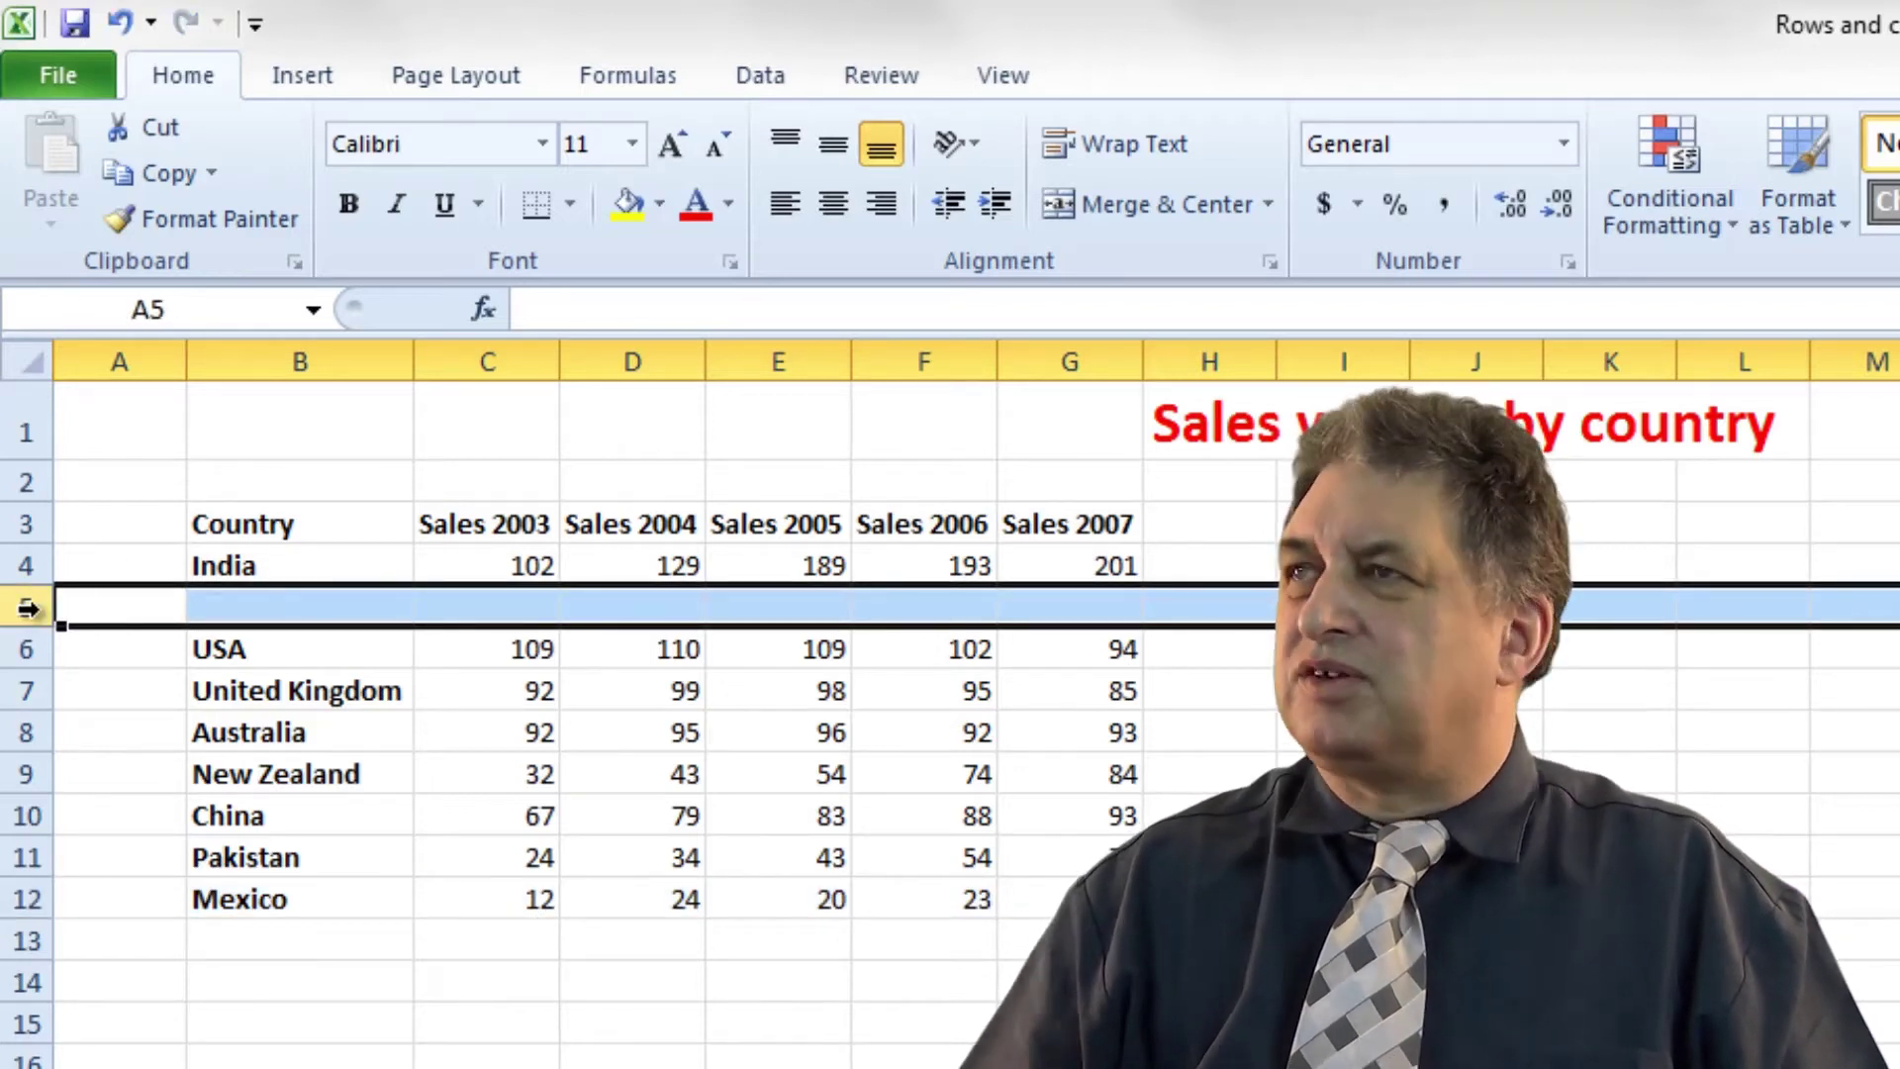
pyautogui.click(123, 22)
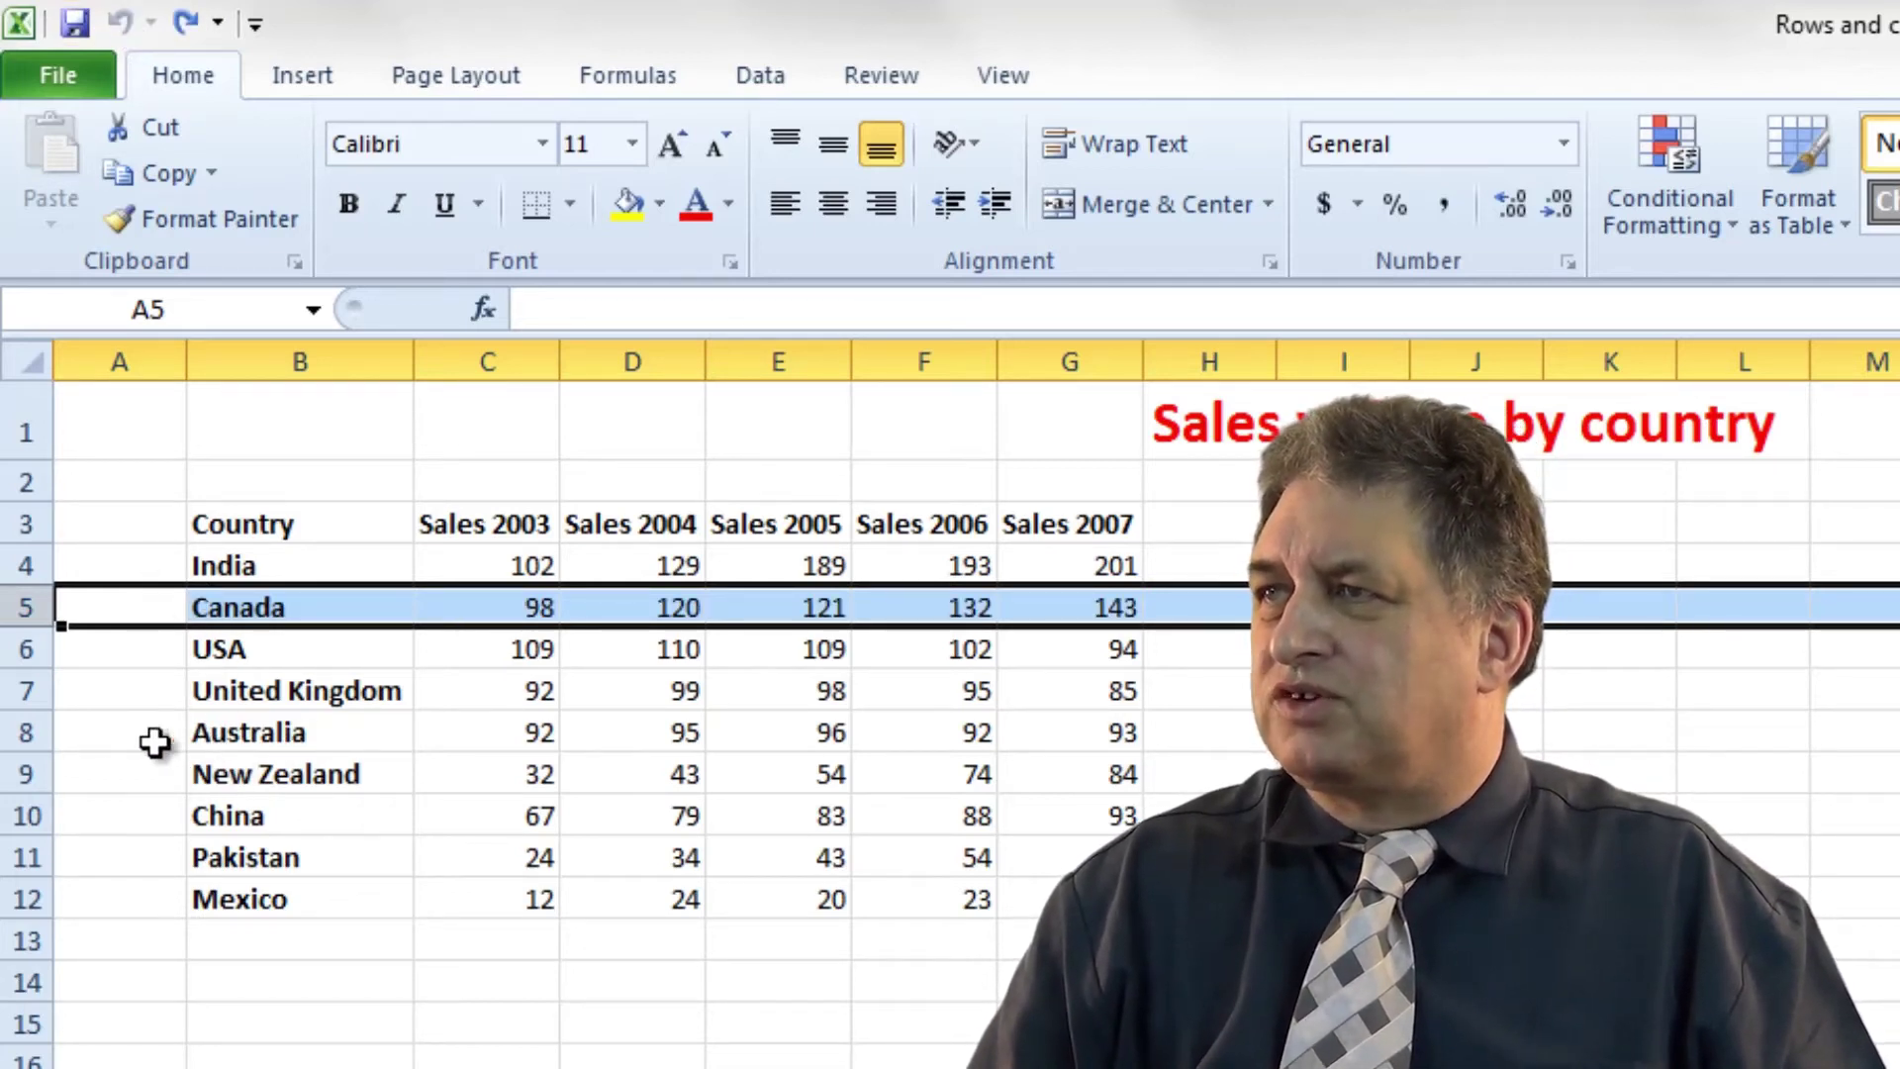
pyautogui.click(25, 734)
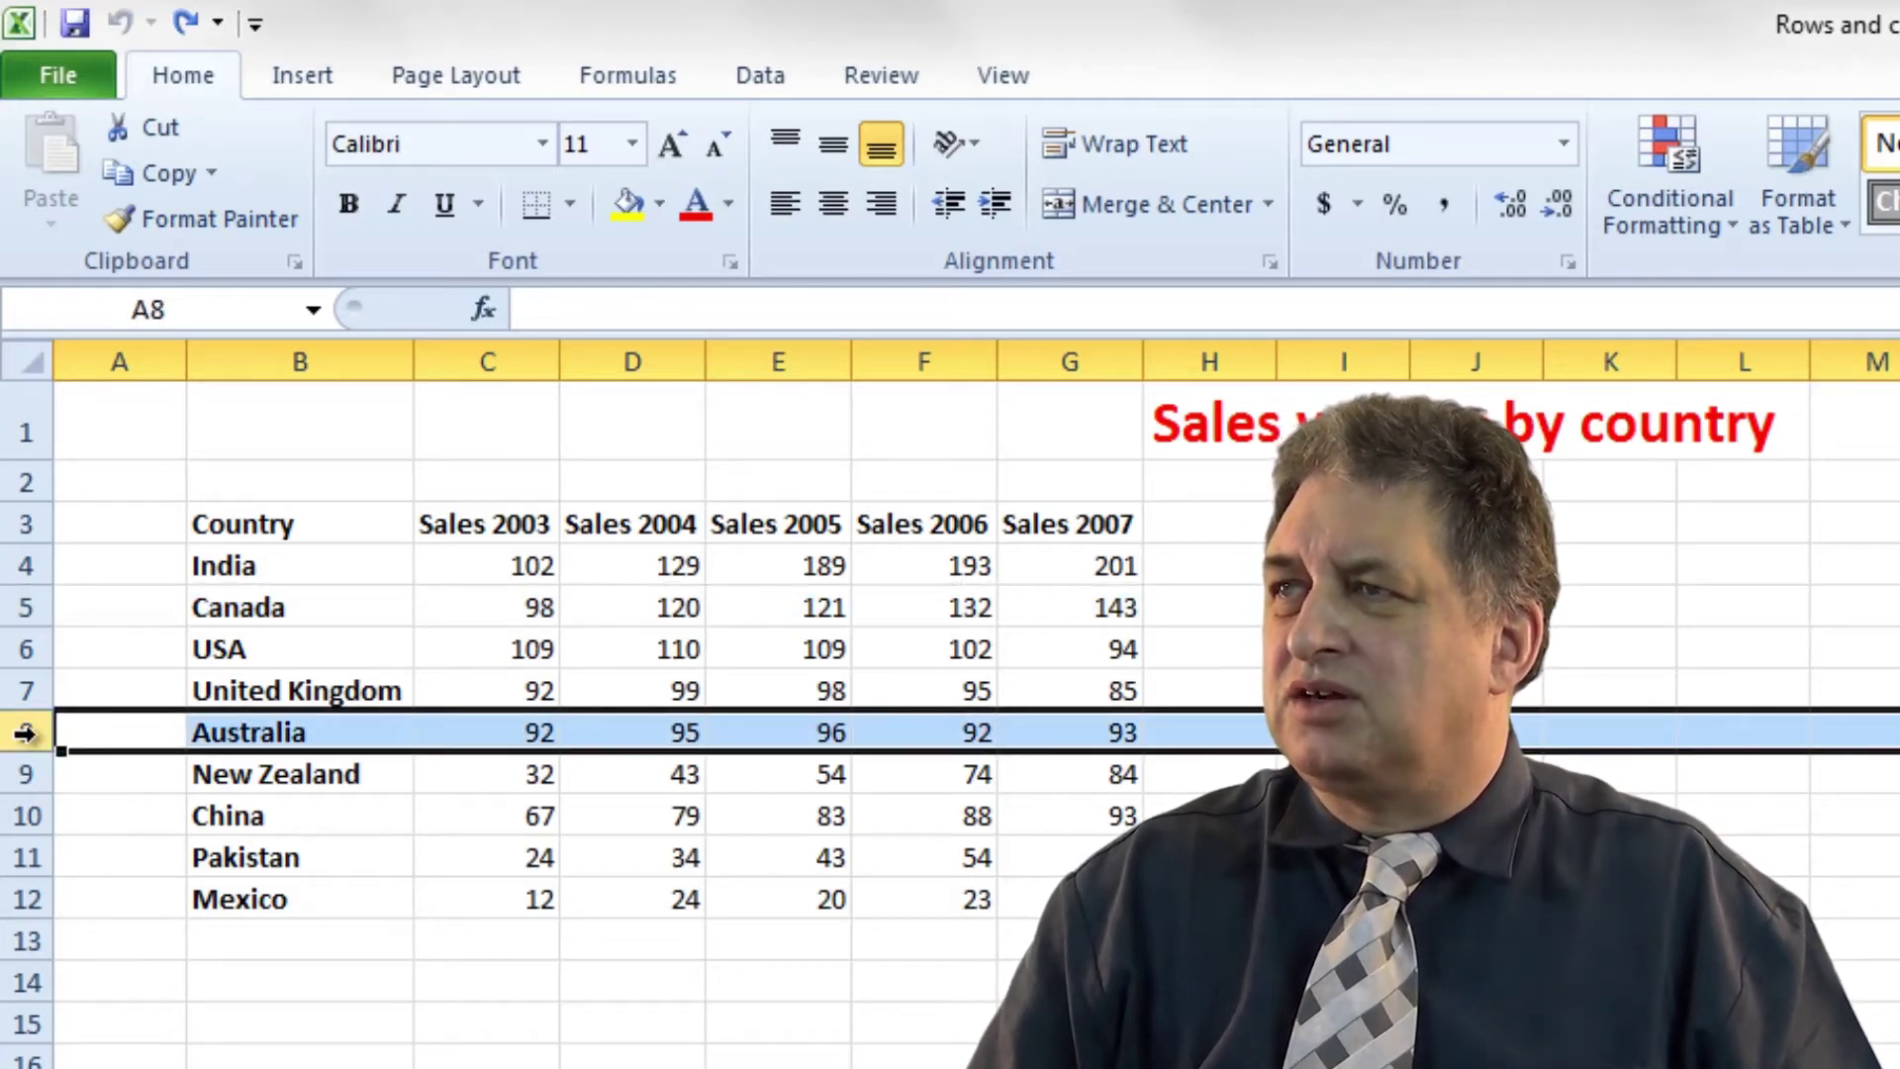
# Step: Delete the Australia row, then undo the deletion to keep it
pyautogui.rightClick(116, 733)
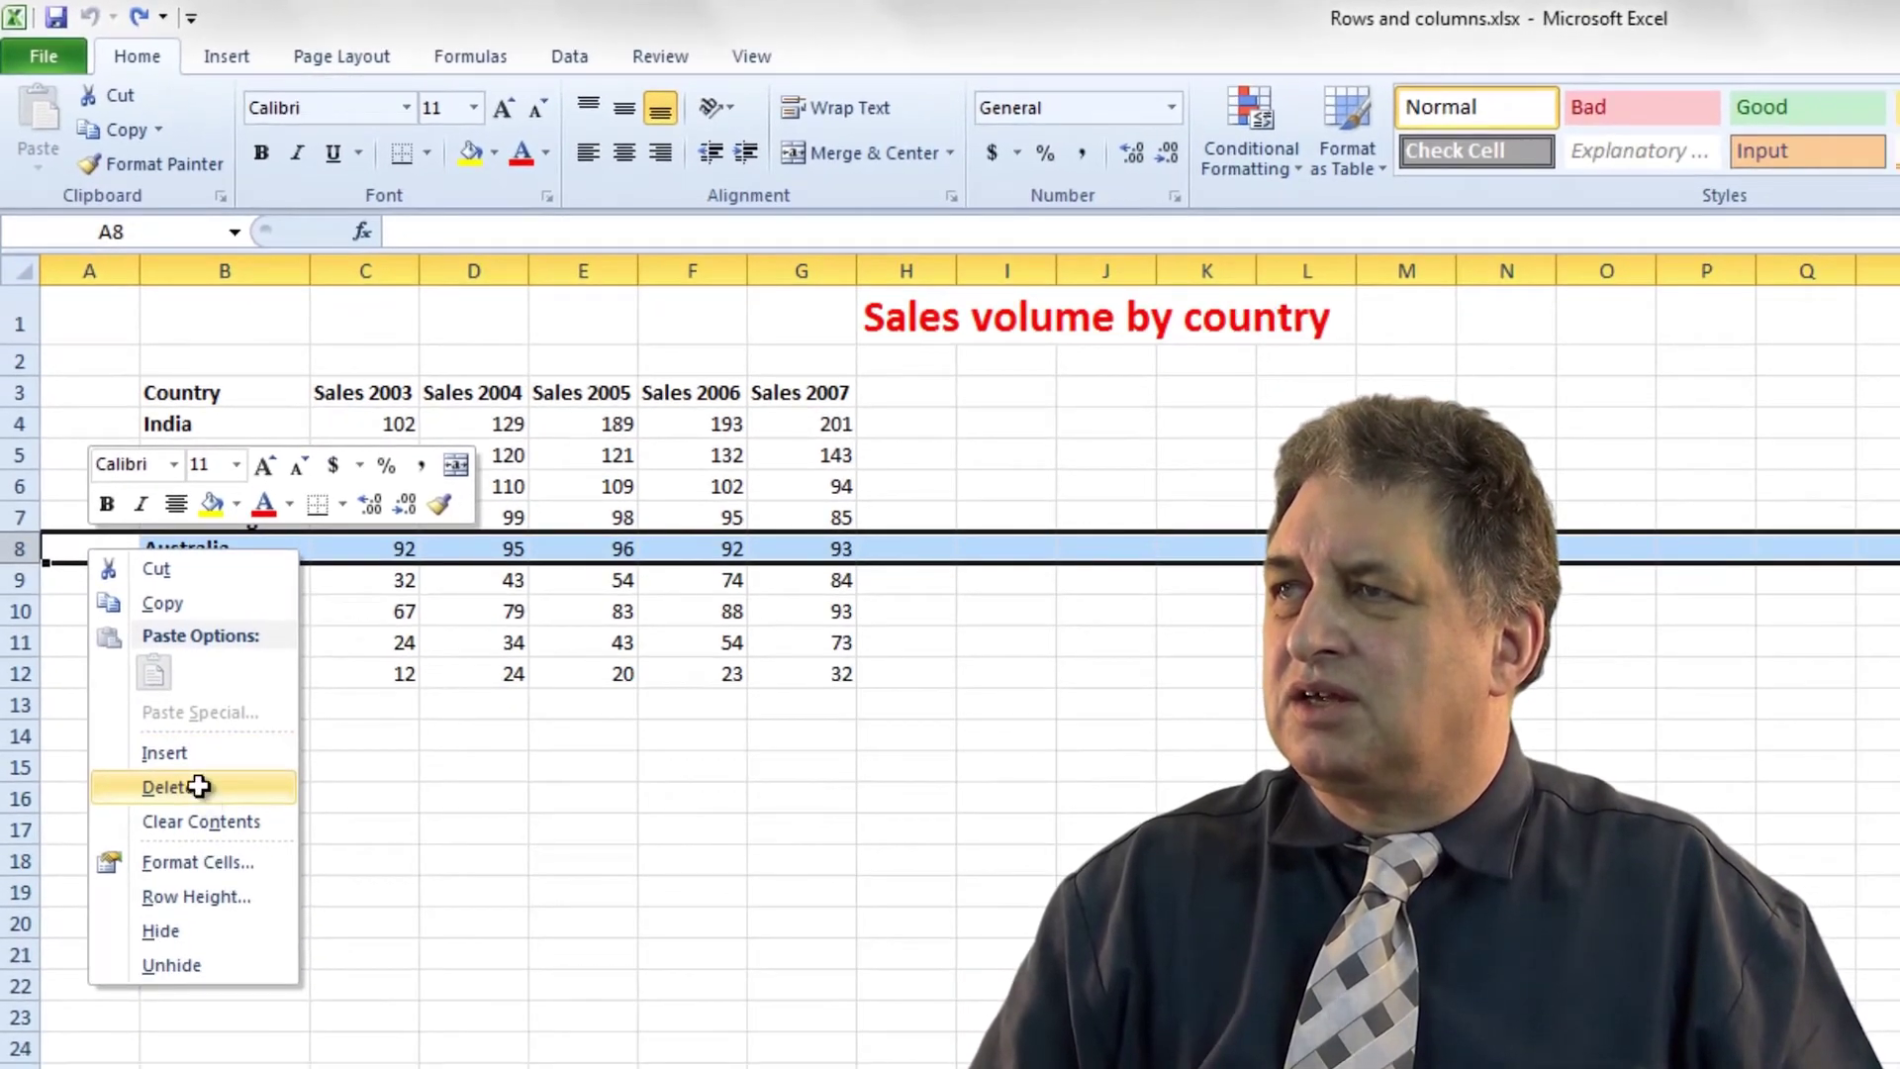
pyautogui.click(167, 787)
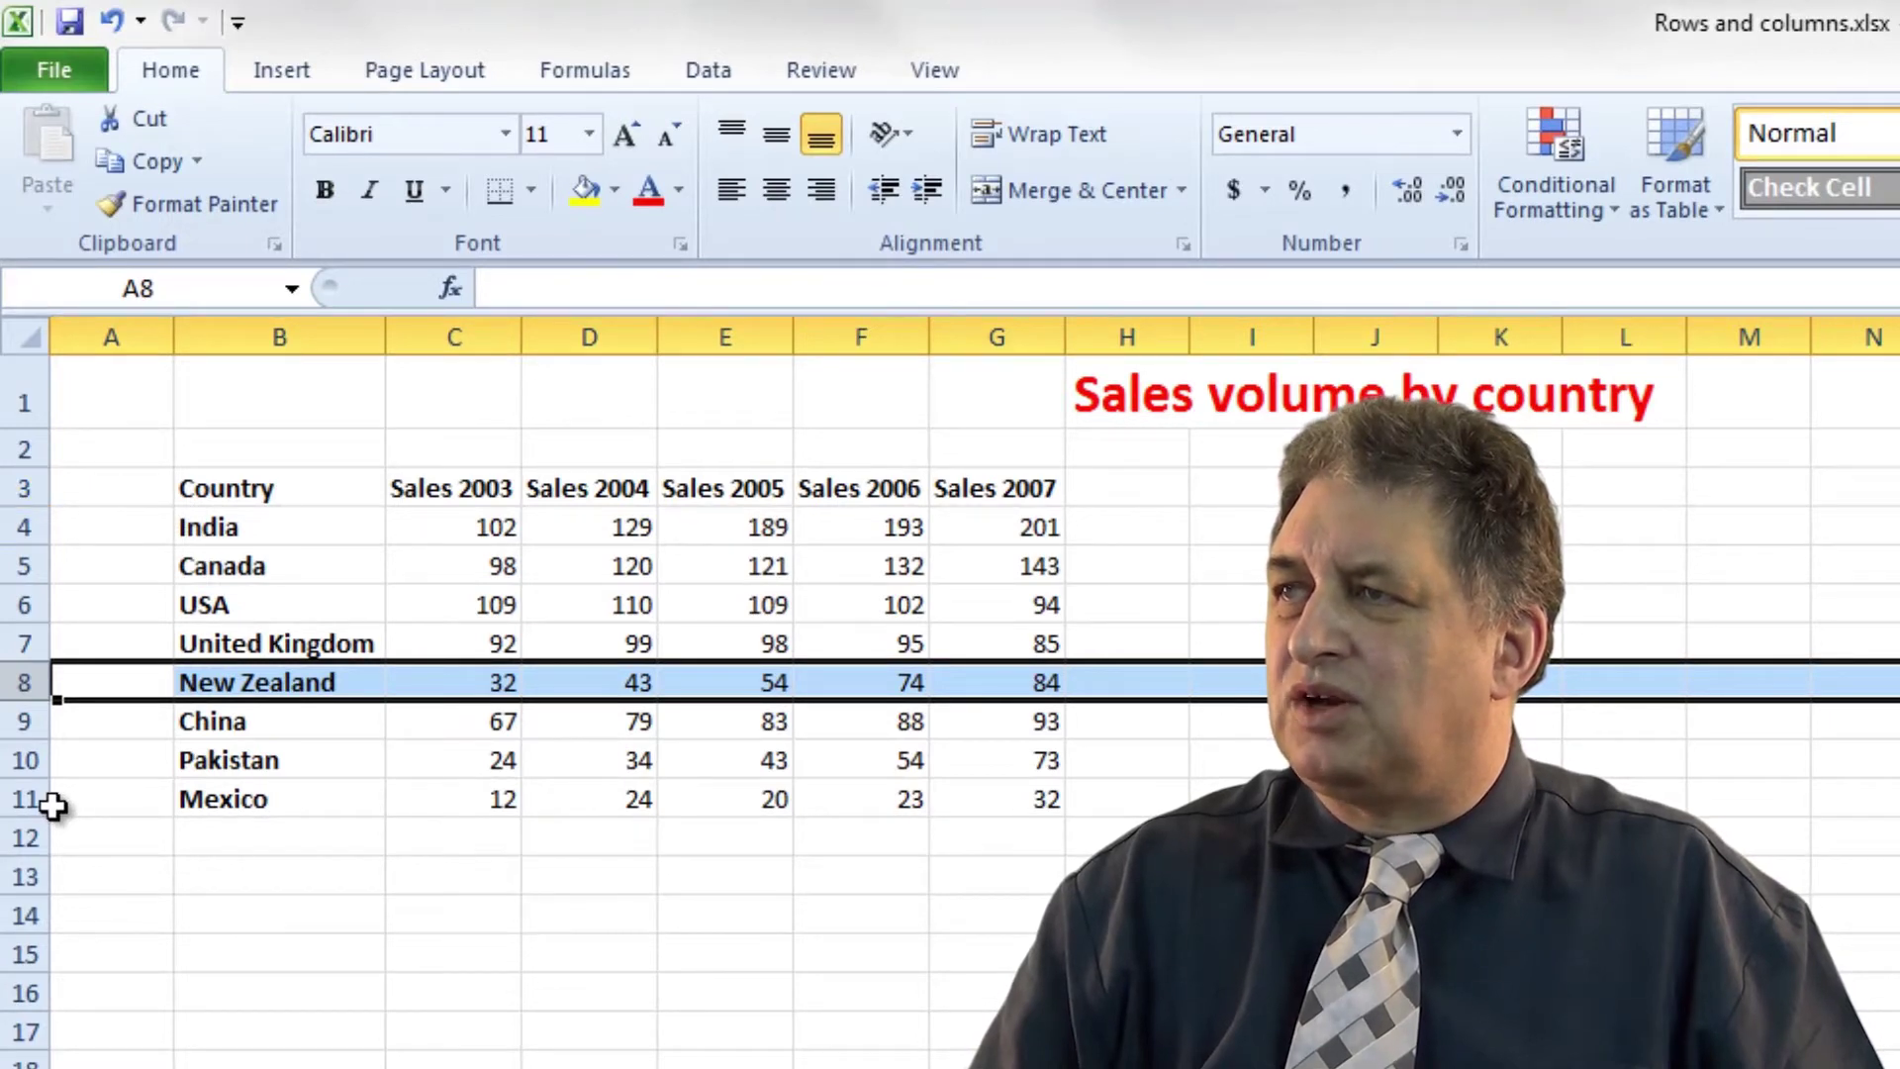
pyautogui.click(112, 20)
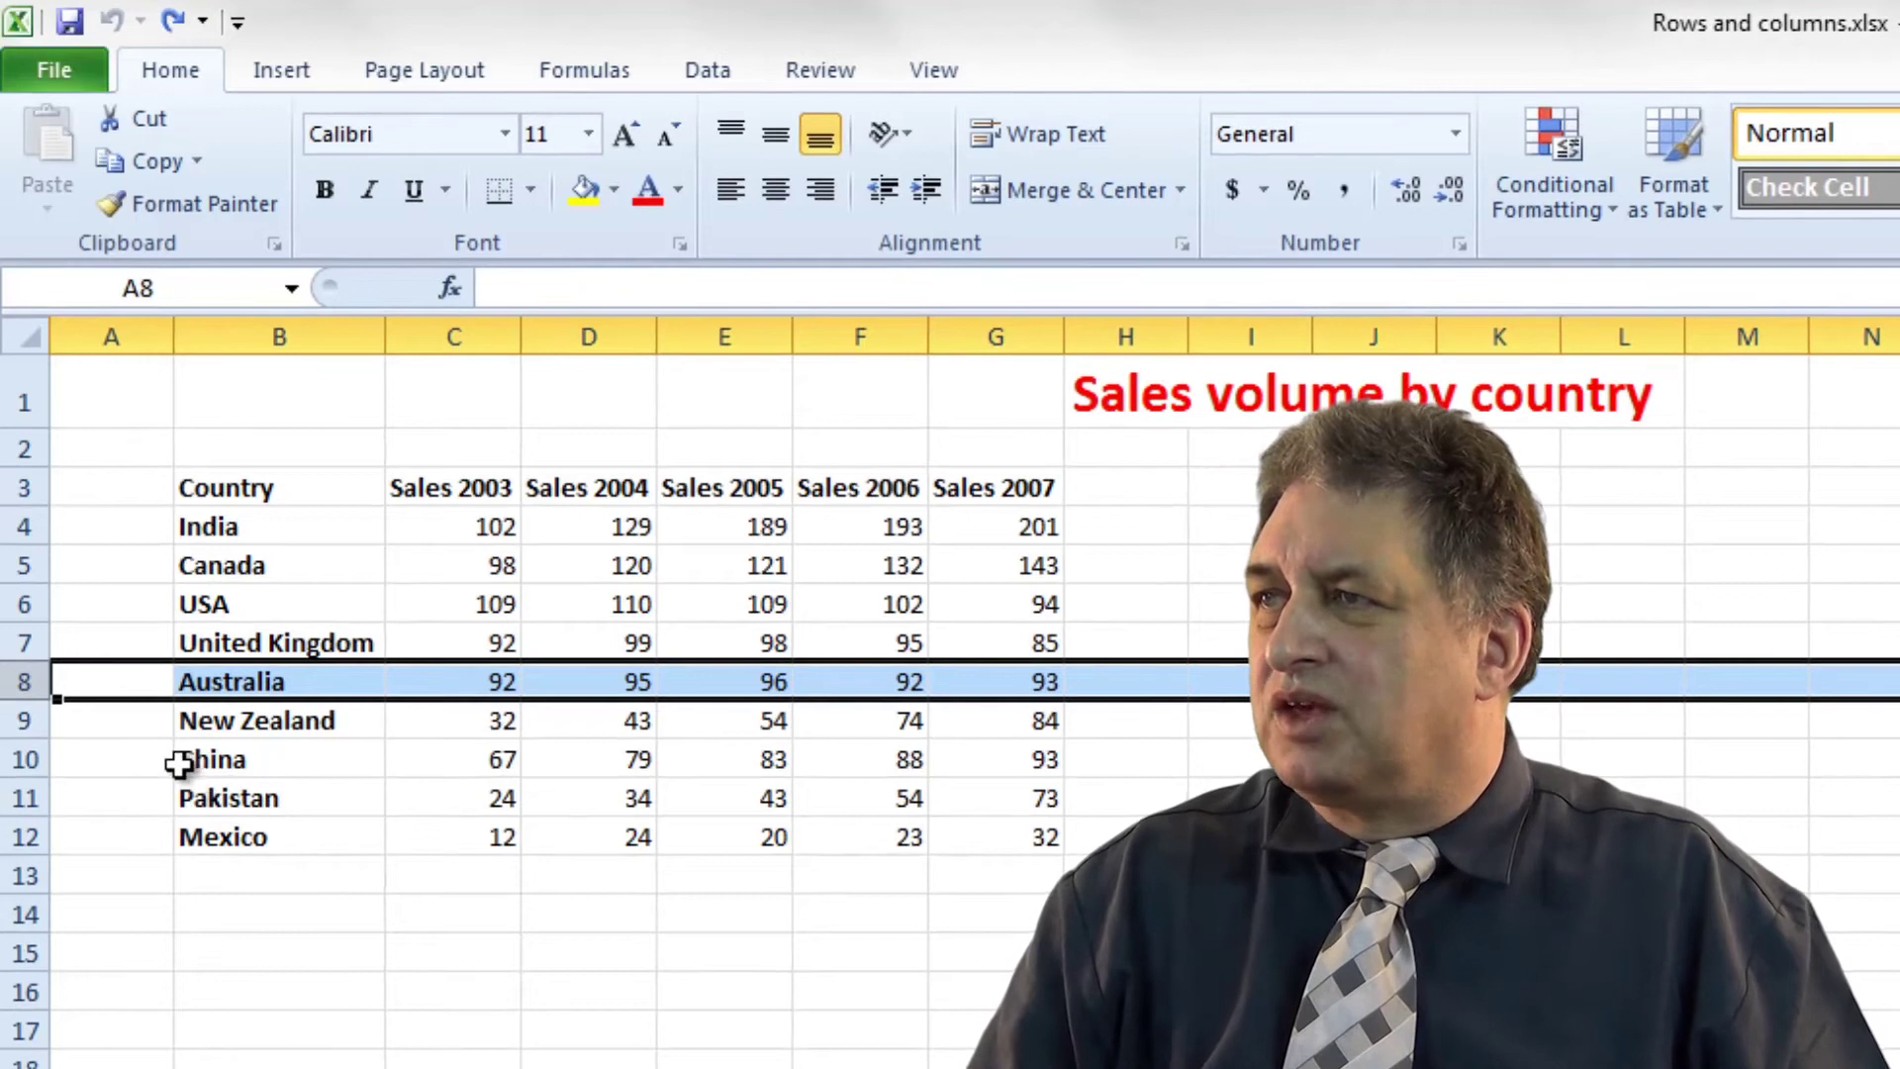
# Step: Delete the entire China row so Pakistan and Mexico move up
pyautogui.click(22, 761)
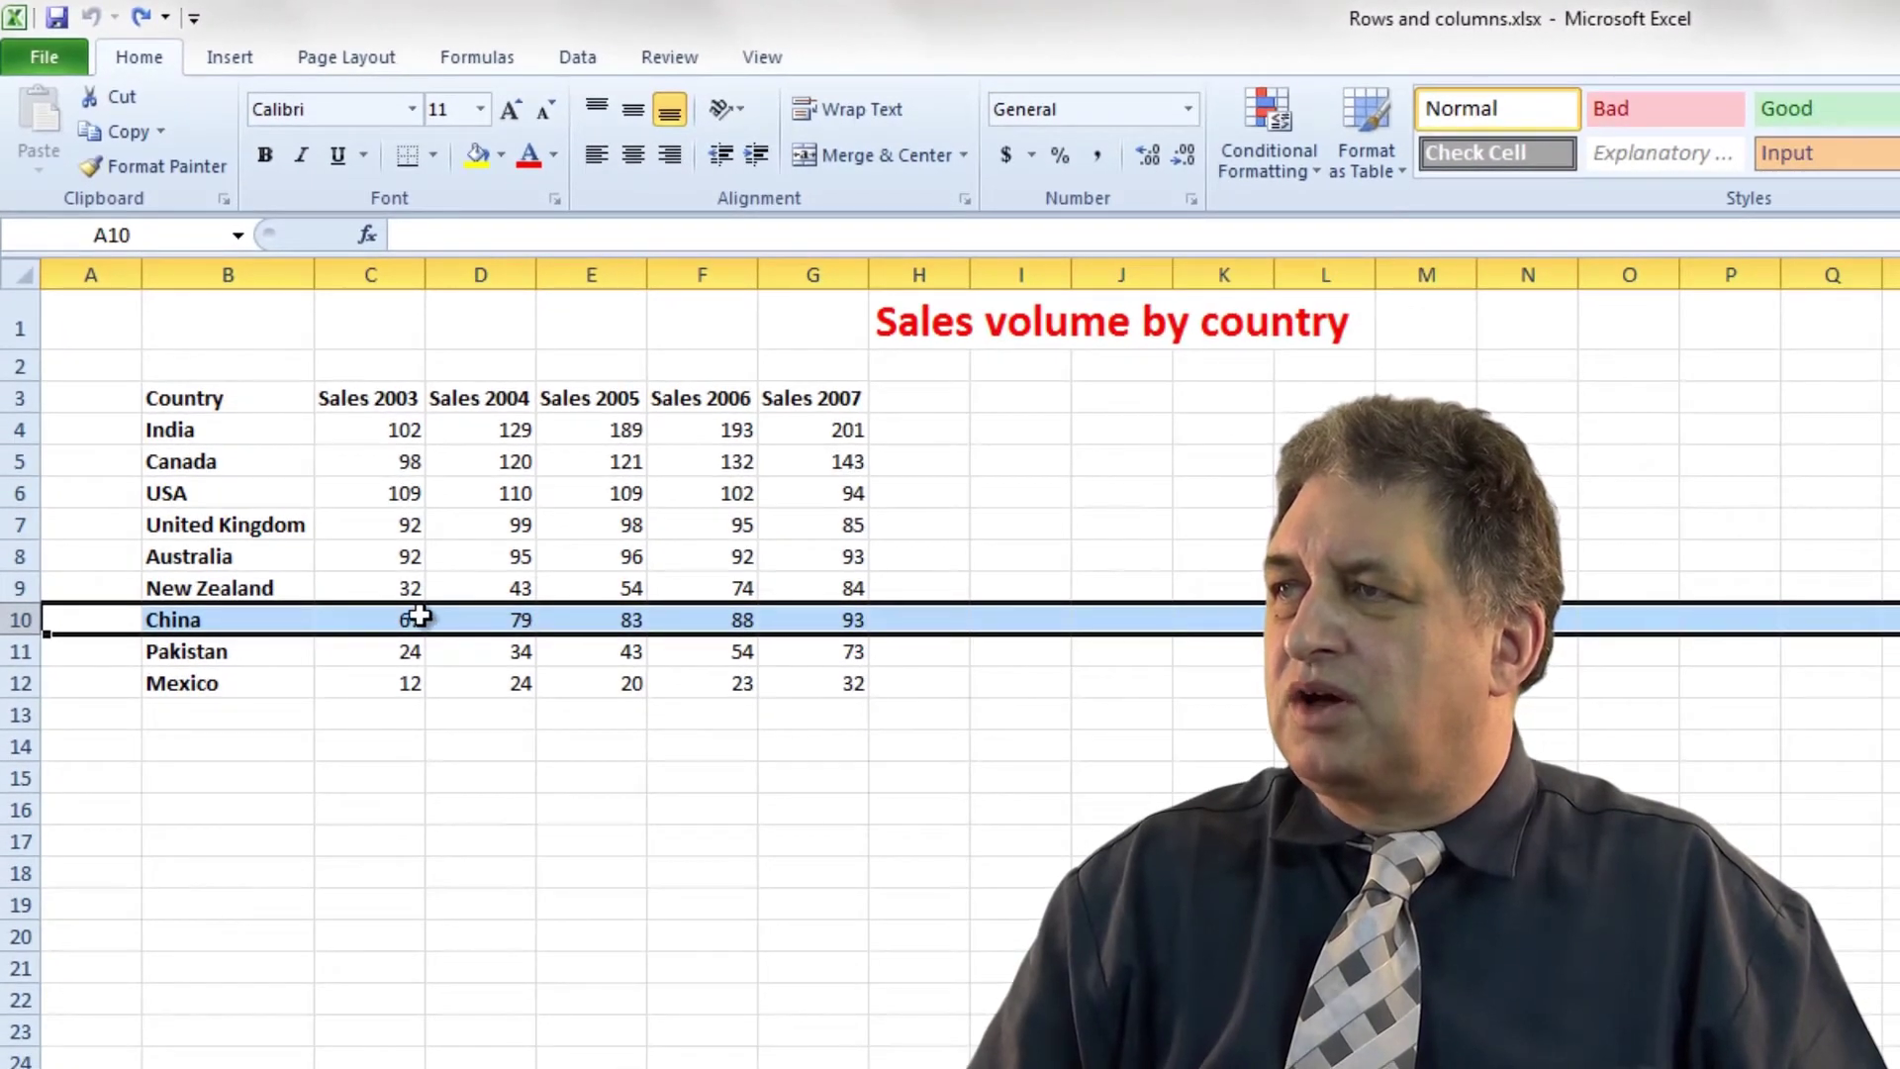
pyautogui.rightClick(413, 619)
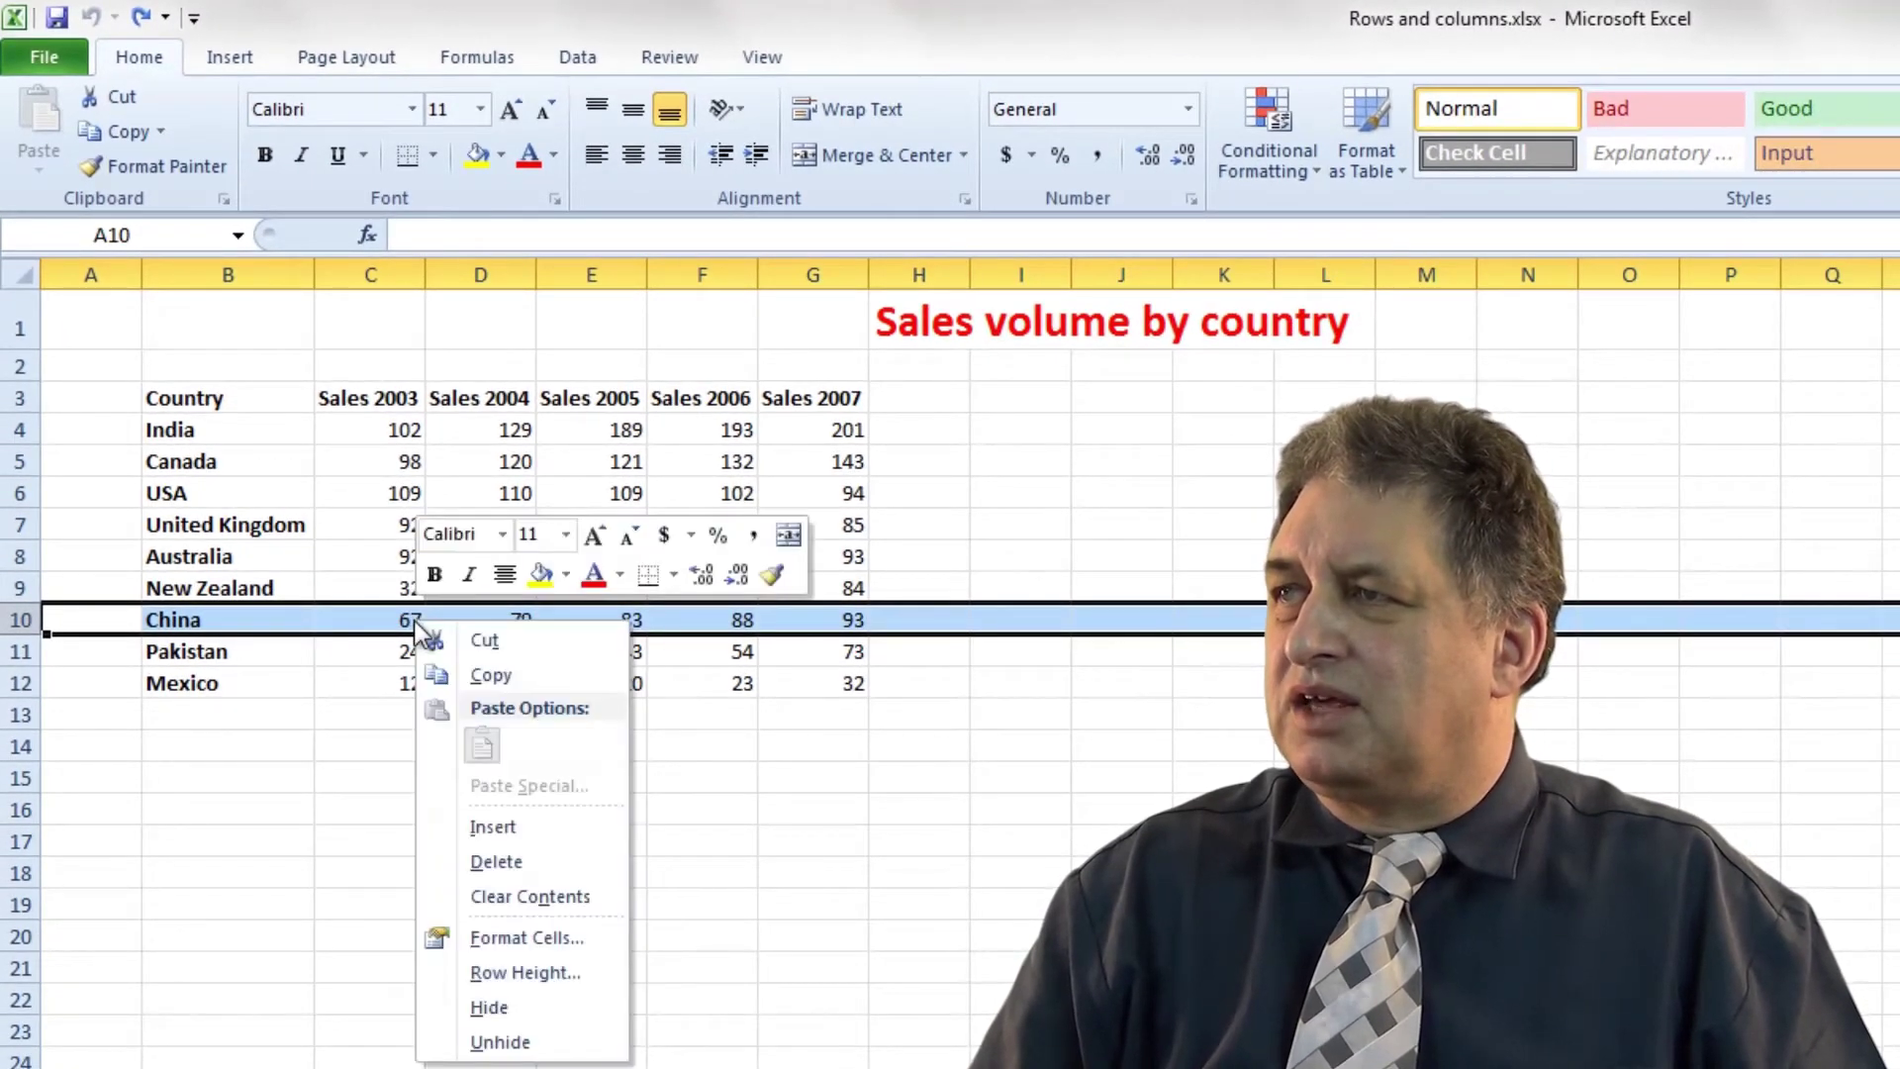
pyautogui.click(515, 861)
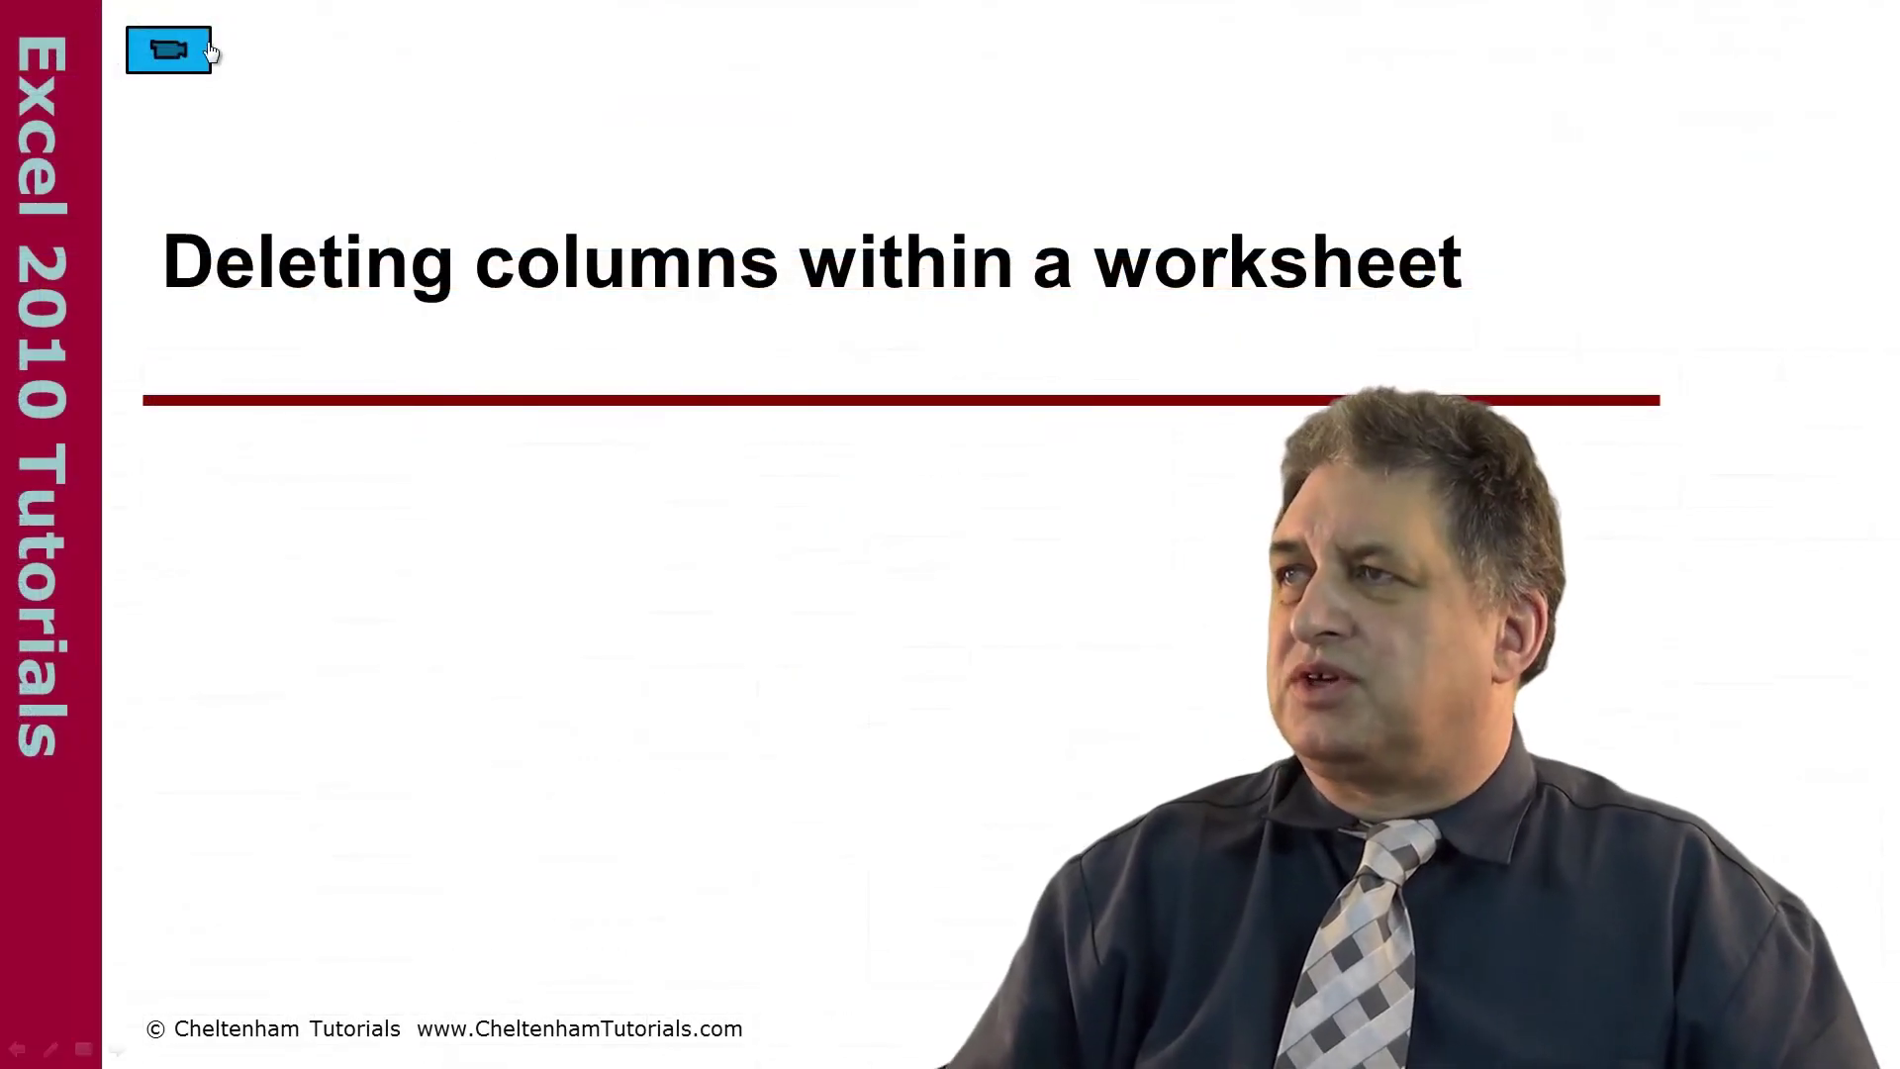
# Step: Delete the Sales 2004 column, then undo it to keep the column
pyautogui.click(210, 52)
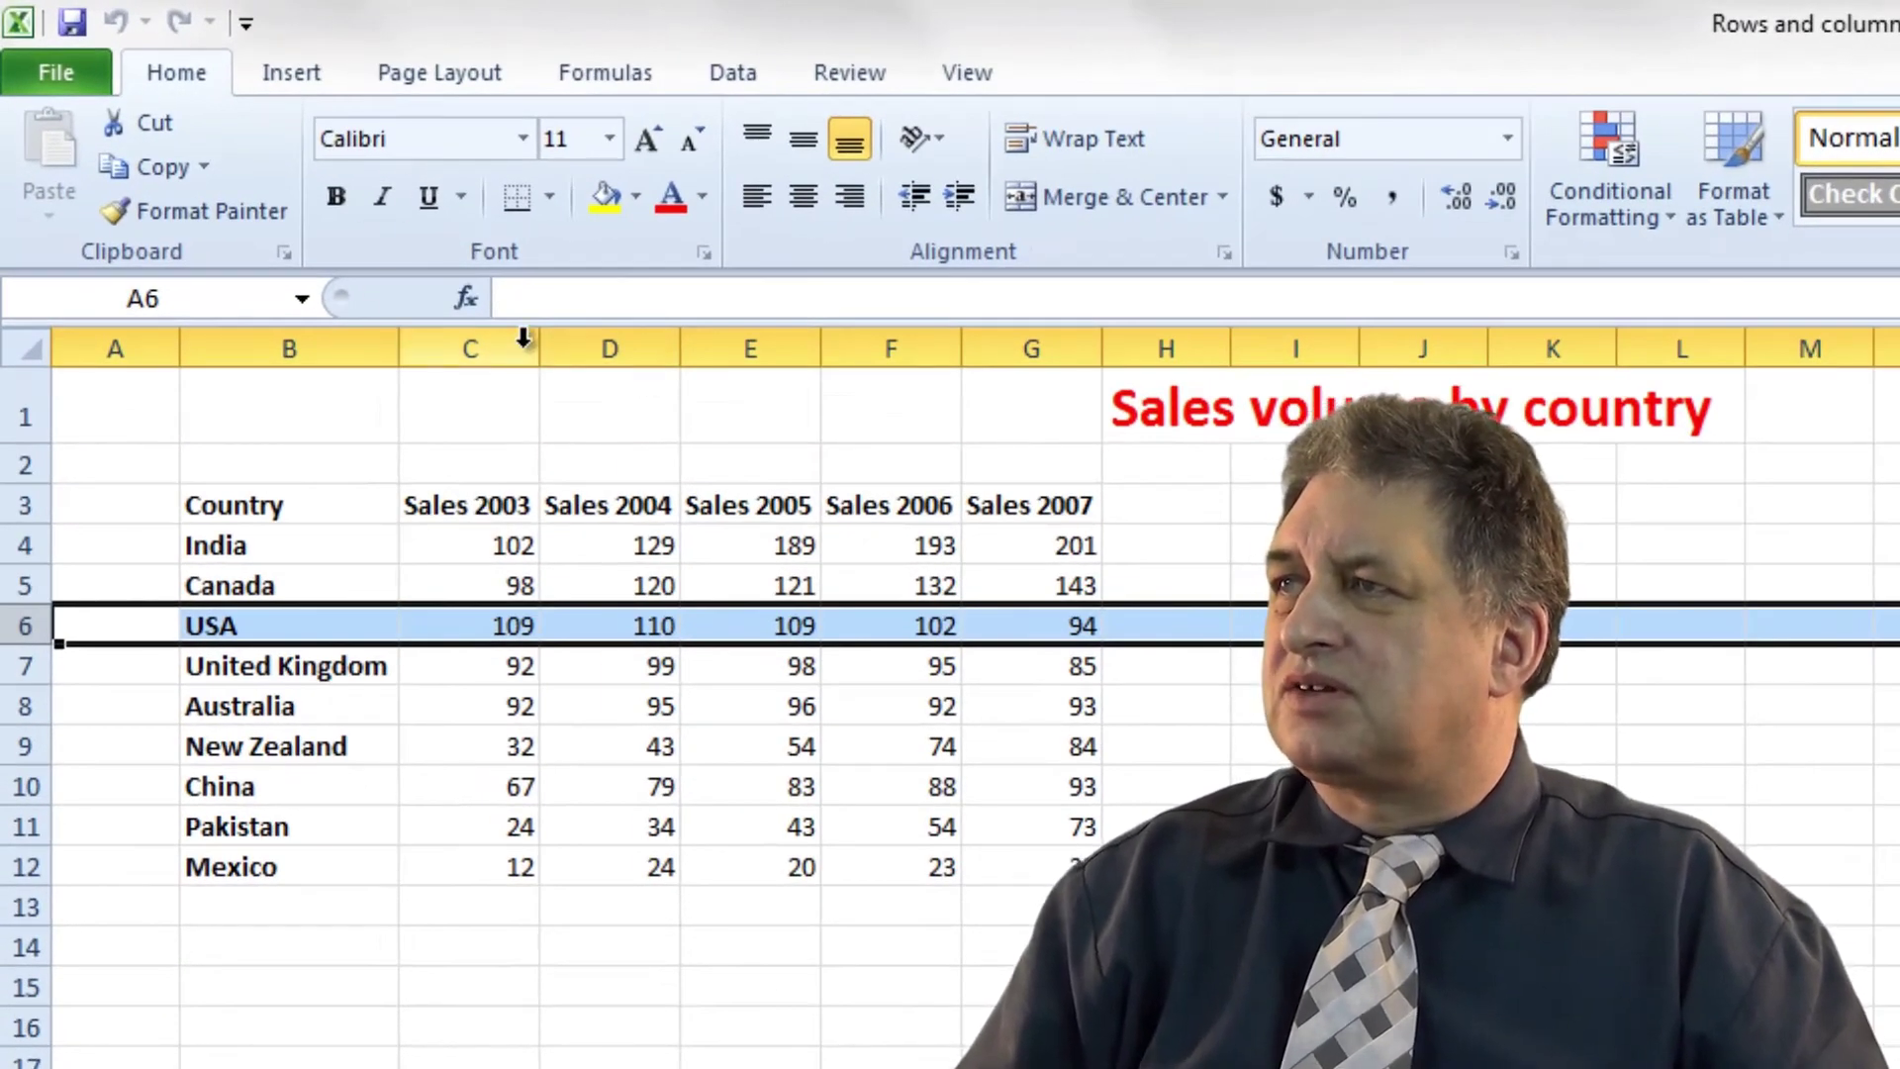
pyautogui.click(619, 348)
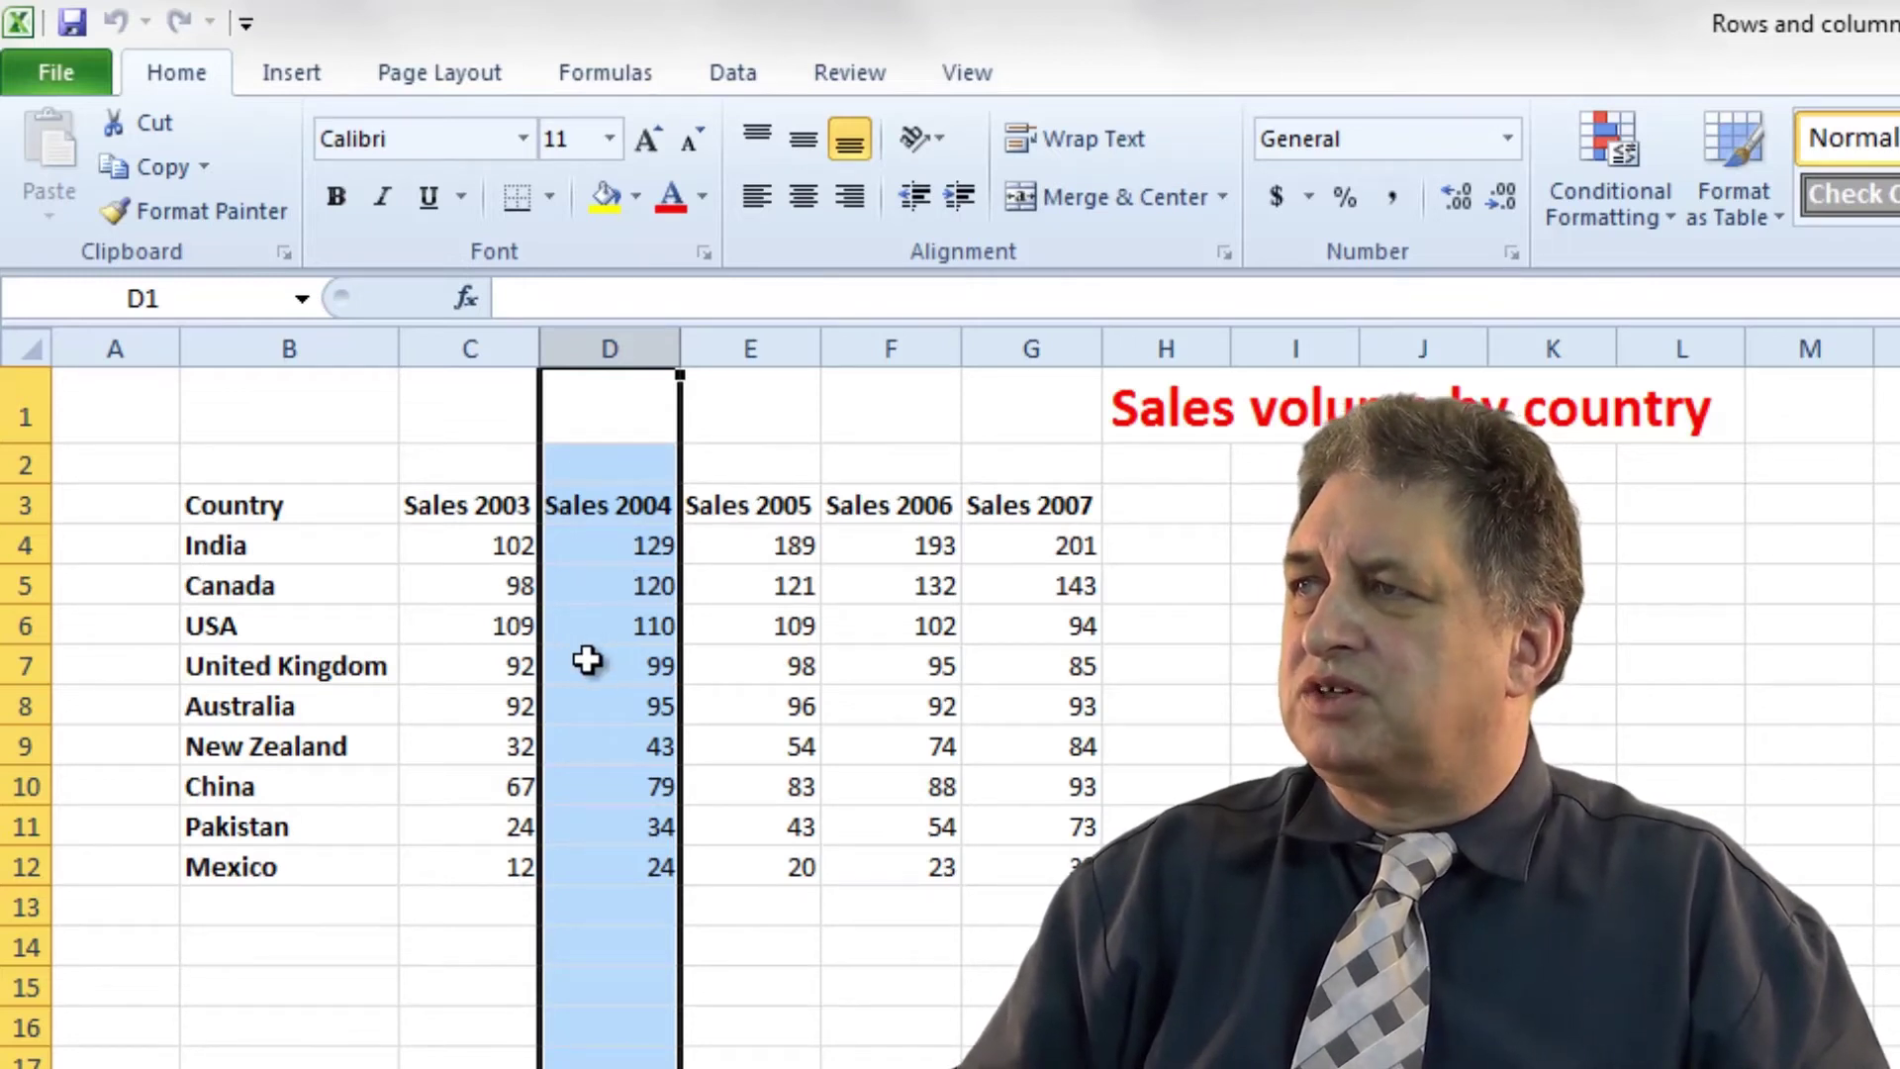
pyautogui.rightClick(588, 661)
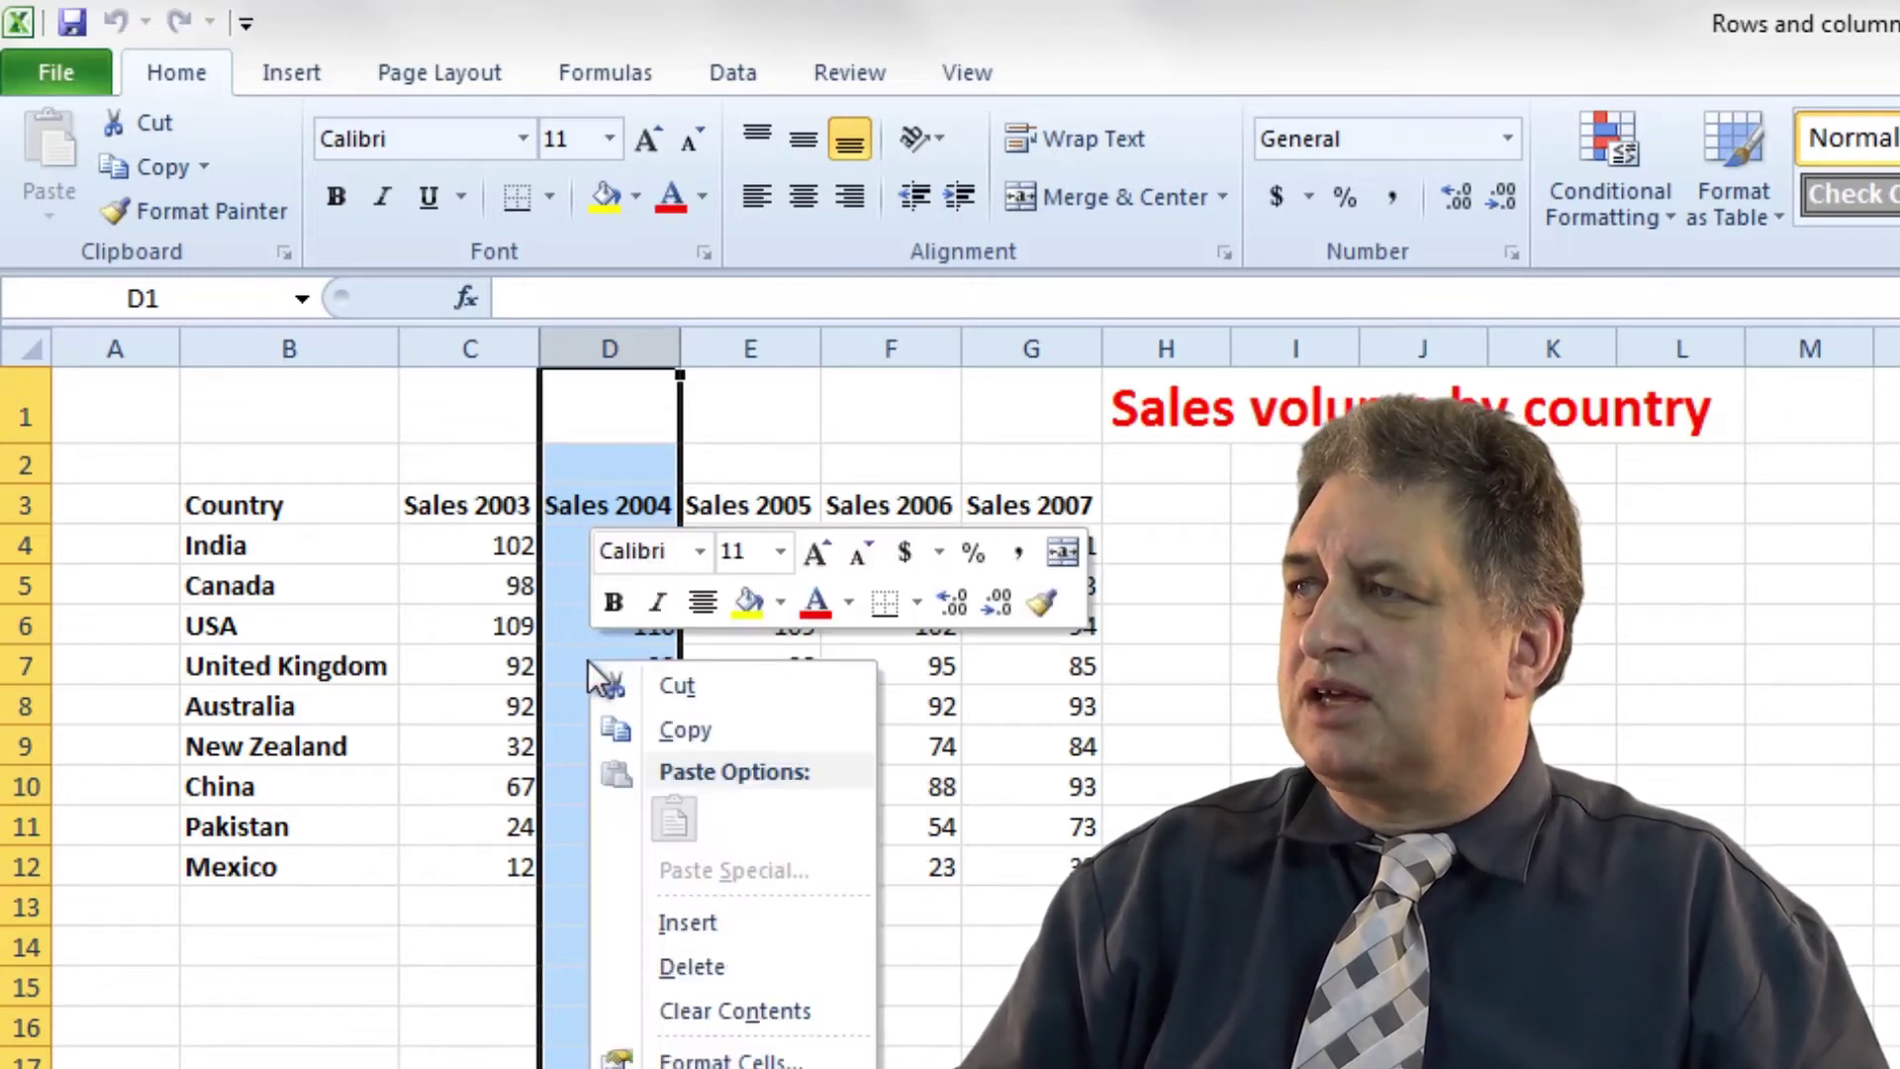
pyautogui.click(709, 958)
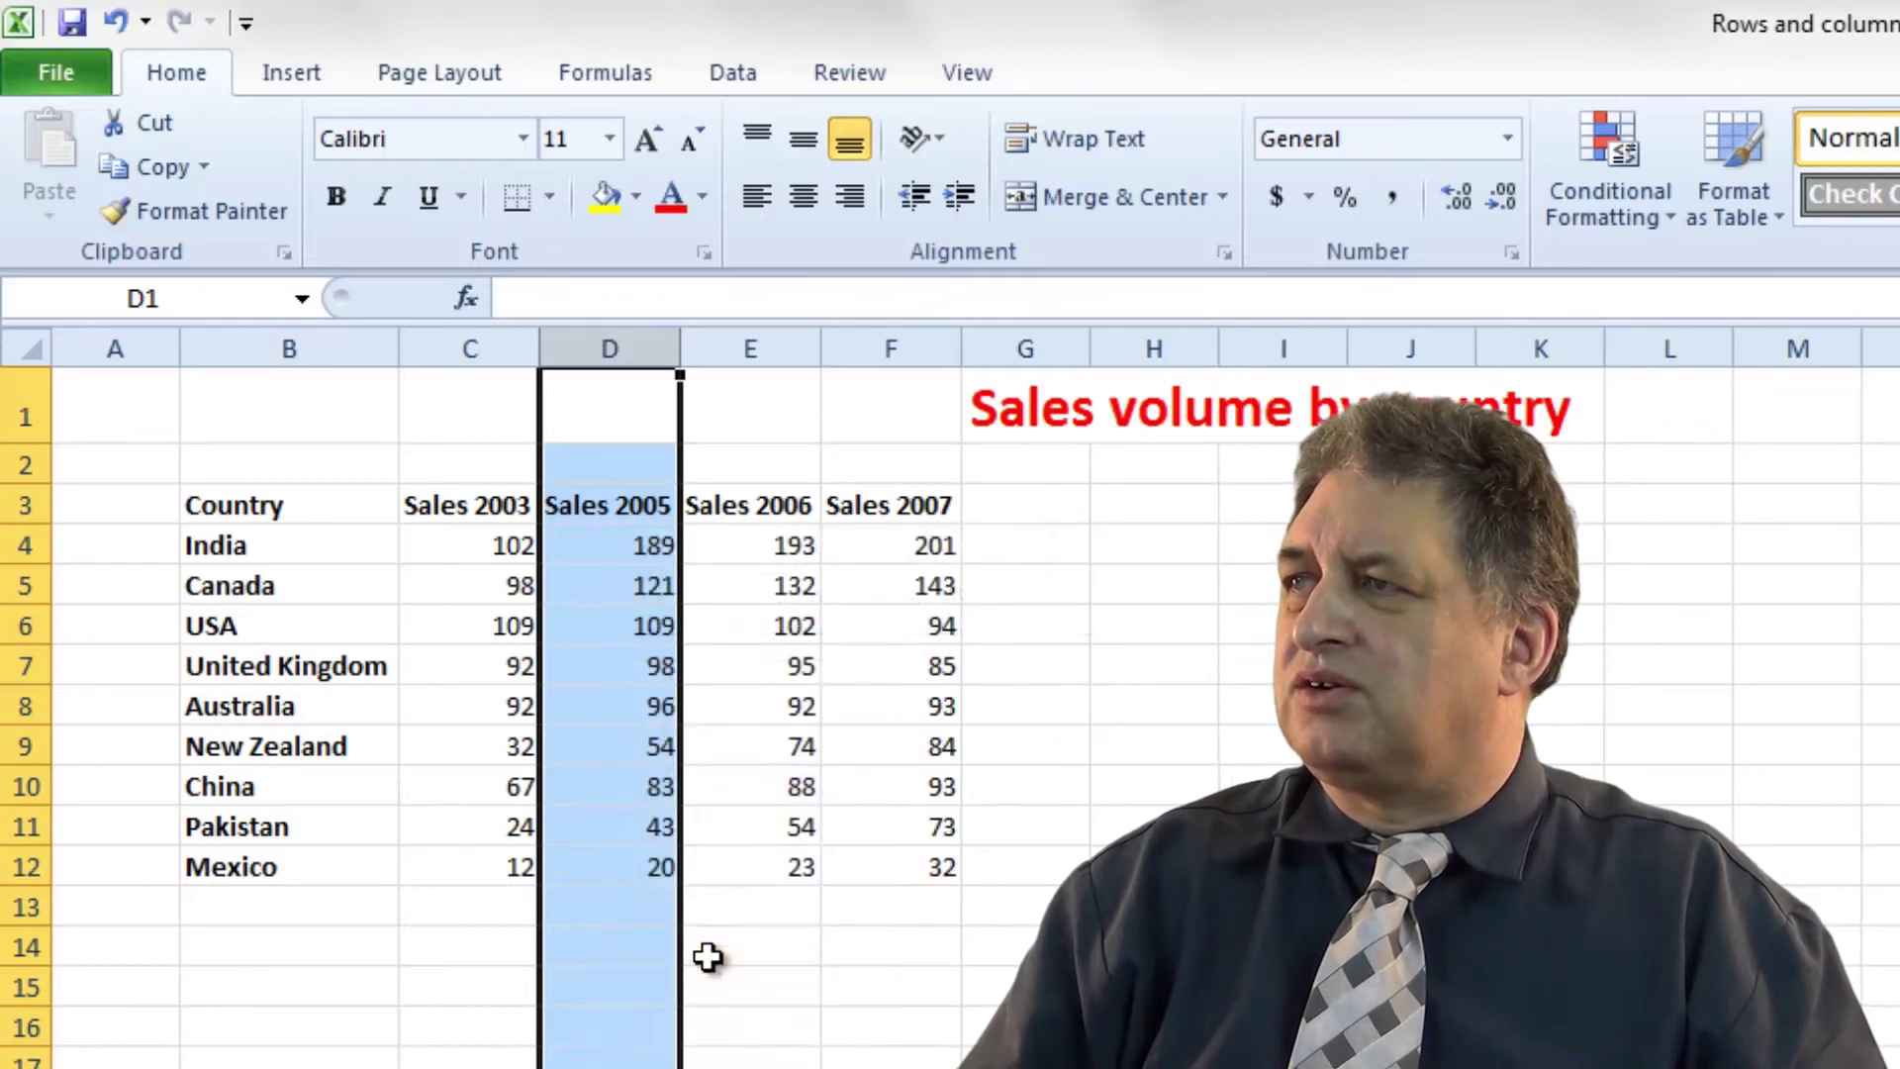
pyautogui.click(107, 22)
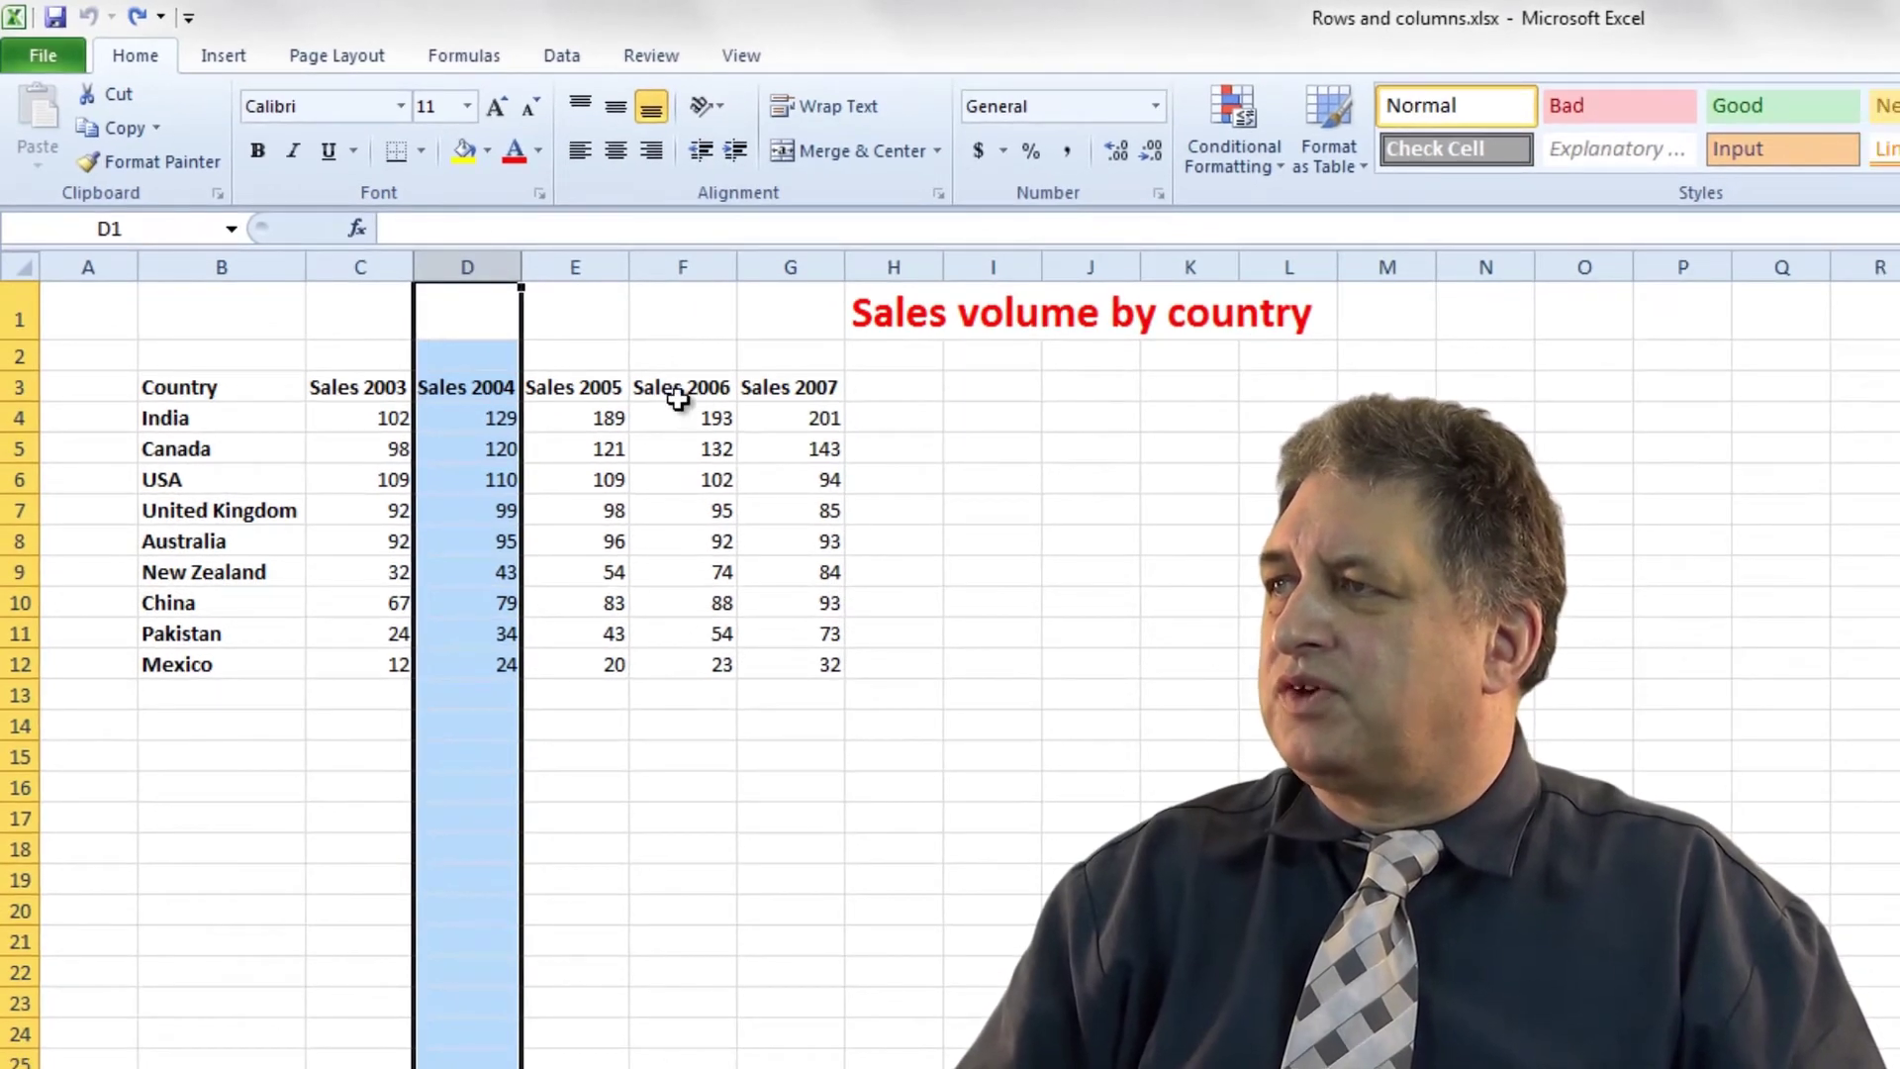
# Step: Delete the Sales 2006 column so Sales 2007 shifts left
pyautogui.click(690, 261)
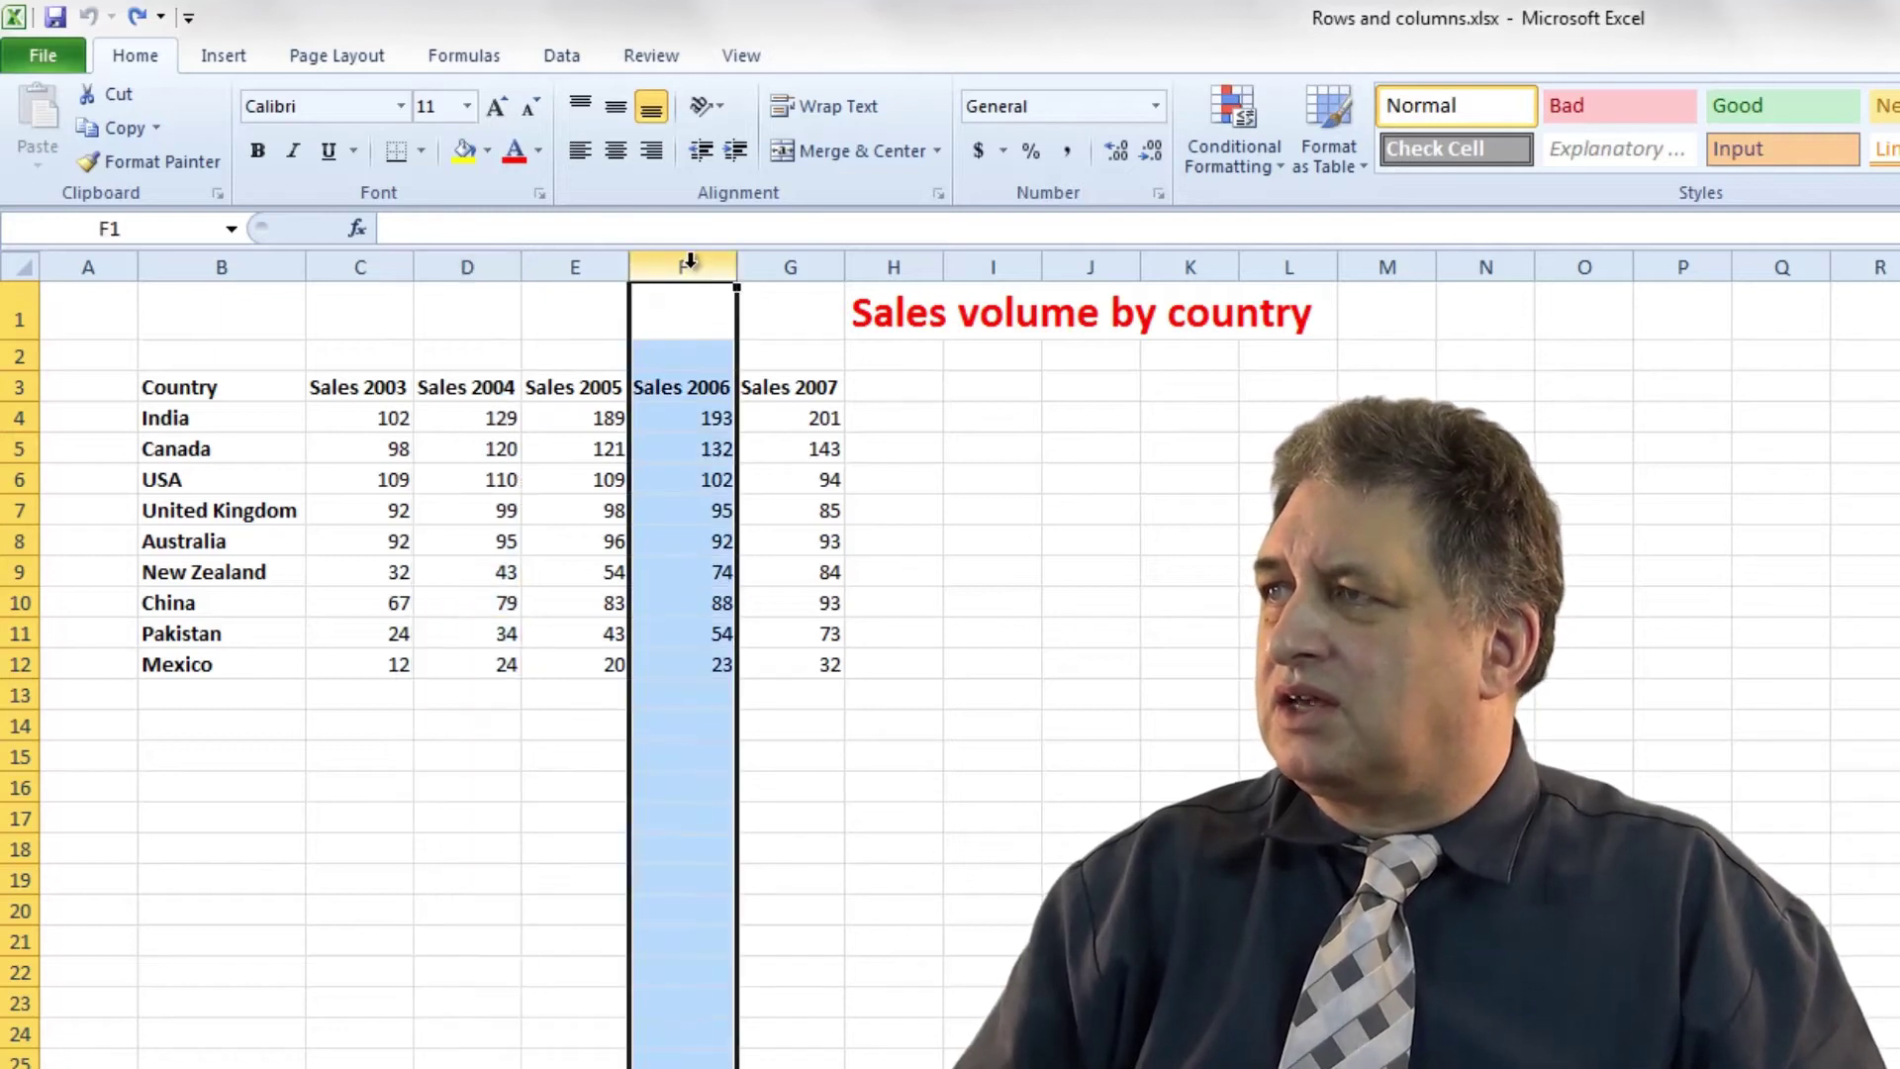
pyautogui.rightClick(687, 389)
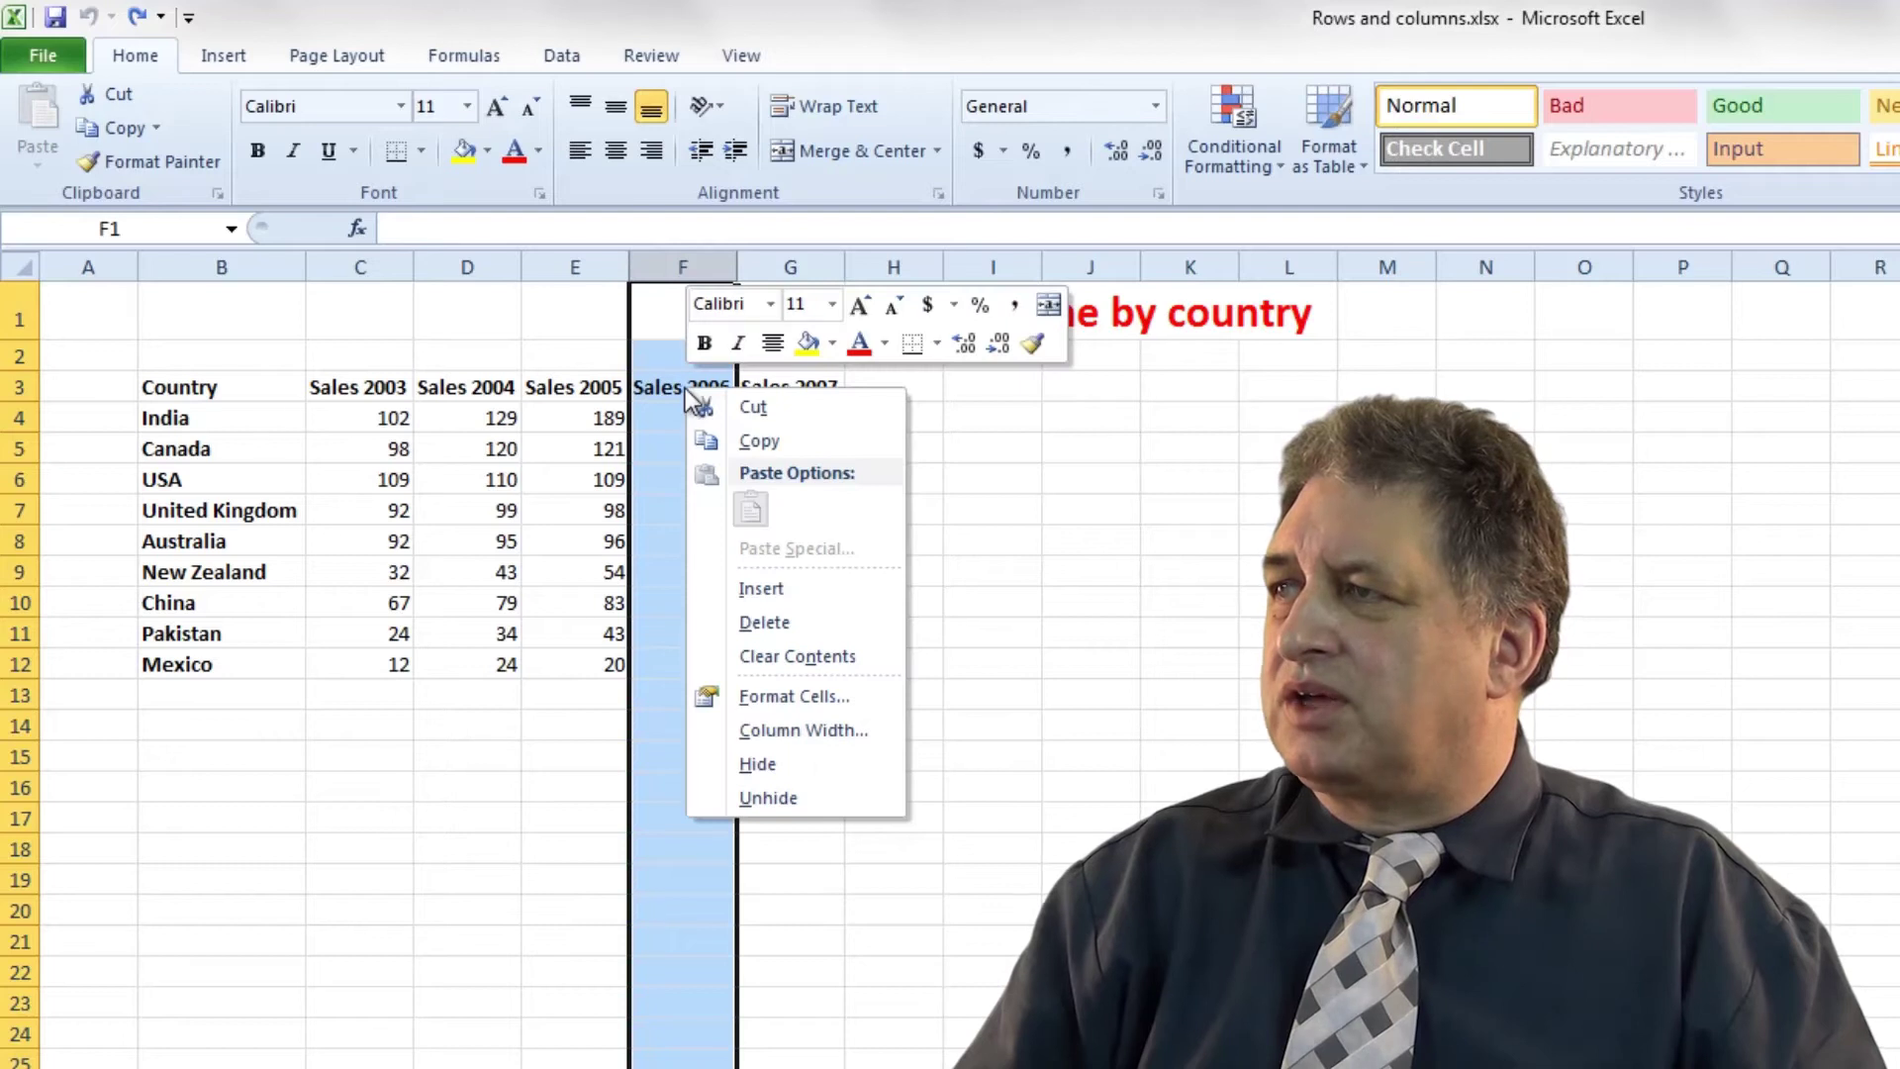
pyautogui.click(776, 623)
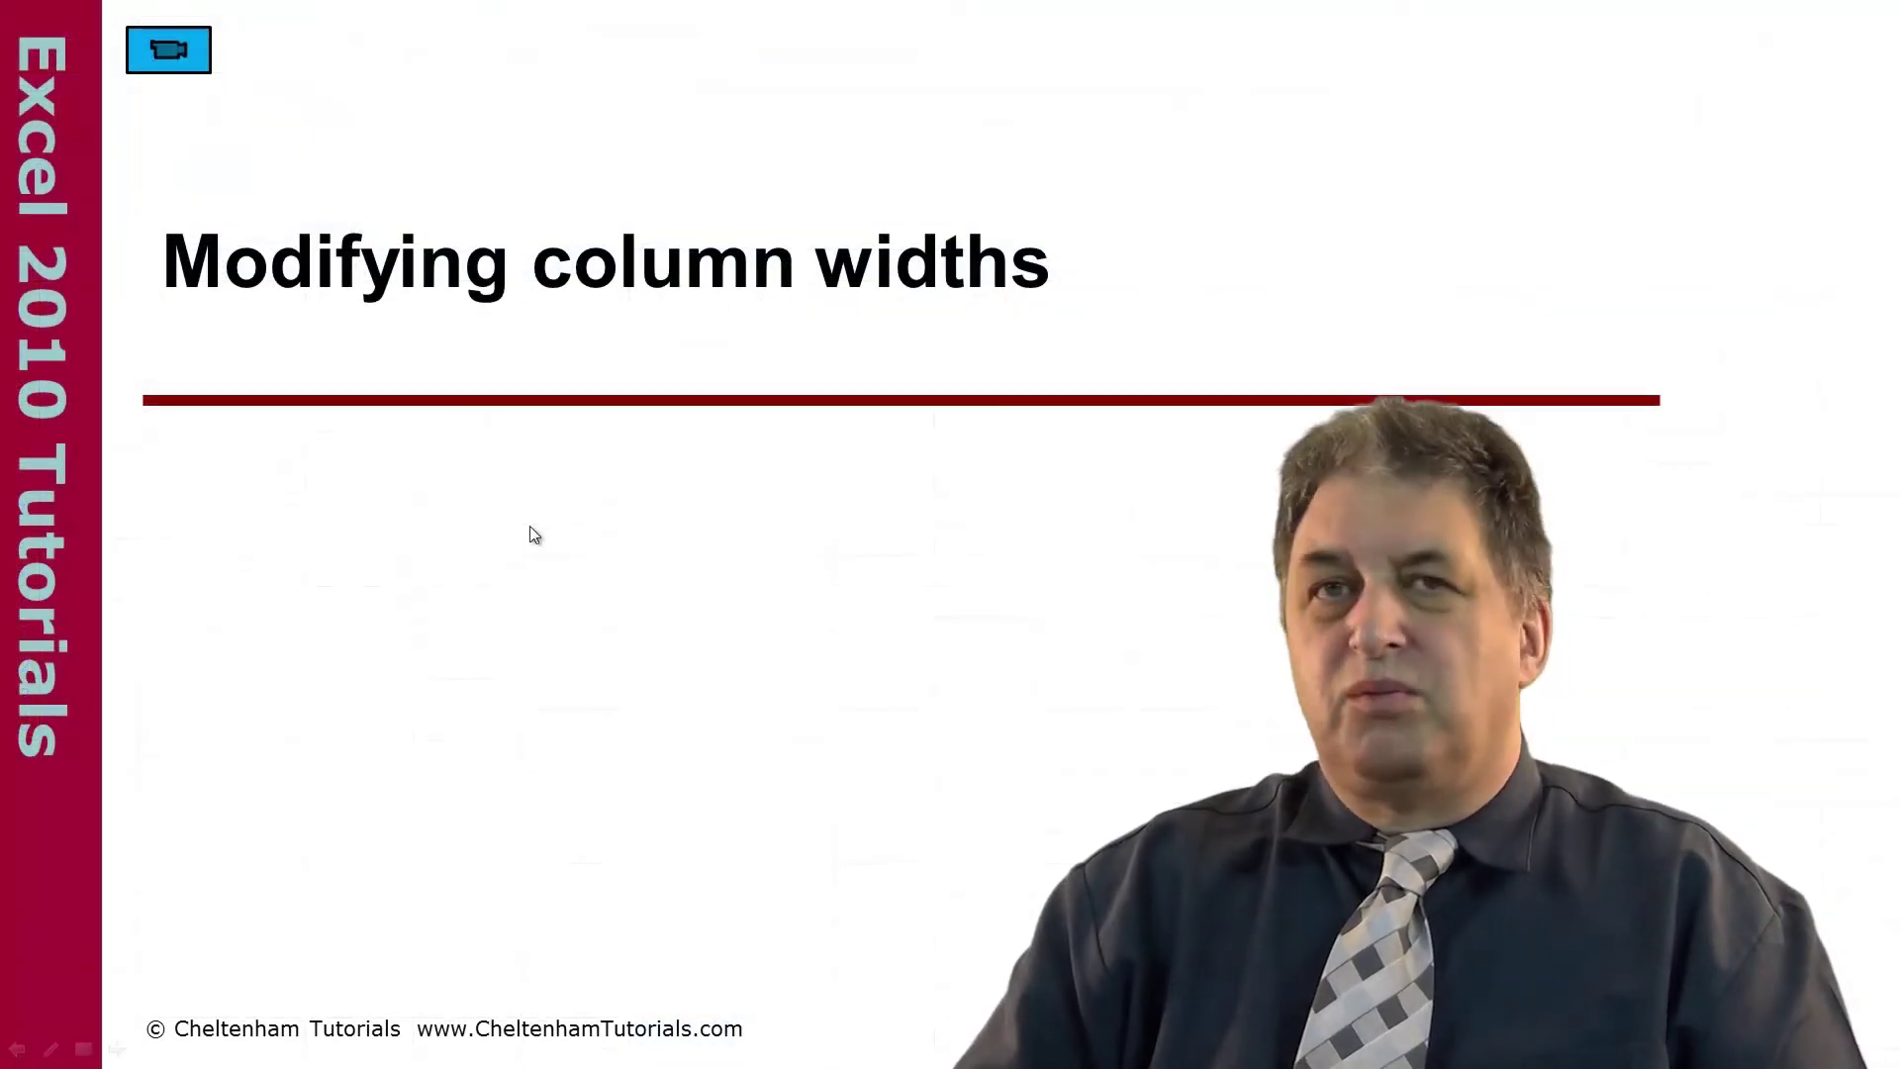
pyautogui.click(140, 88)
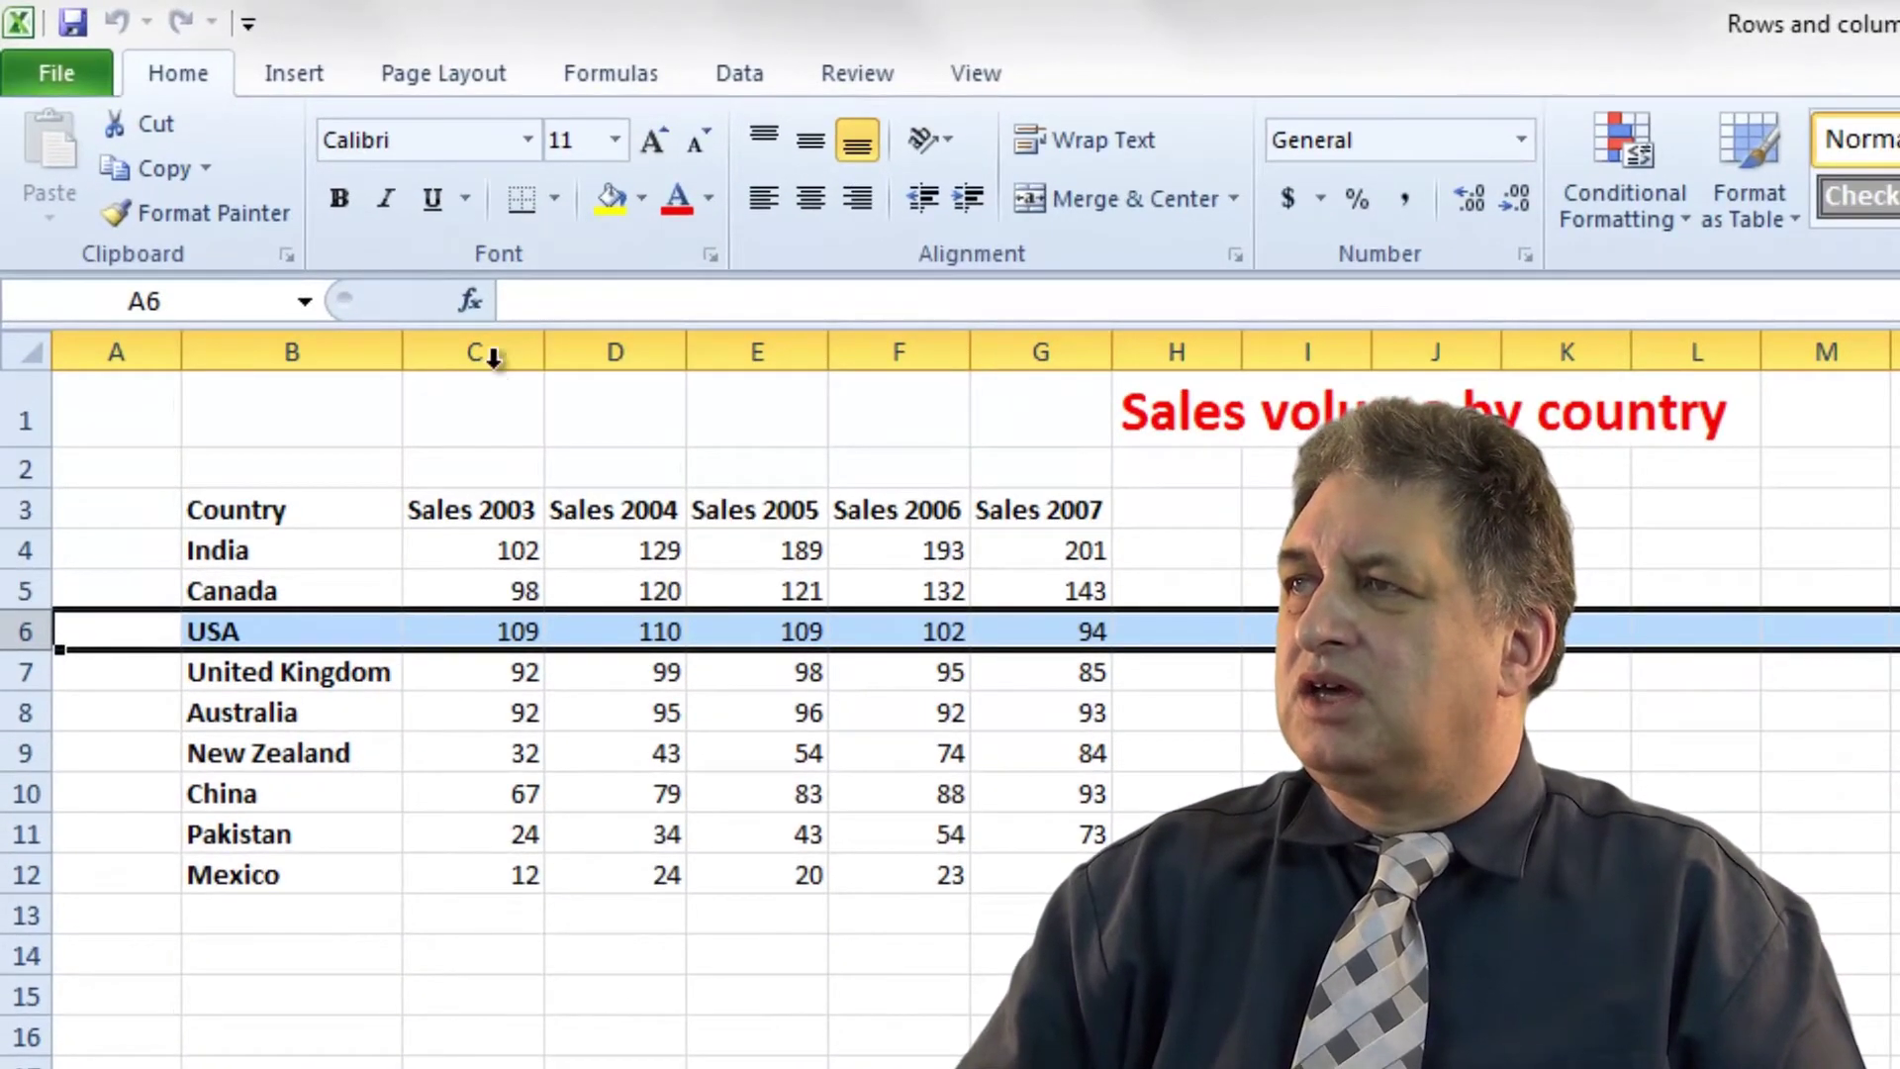
pyautogui.click(620, 351)
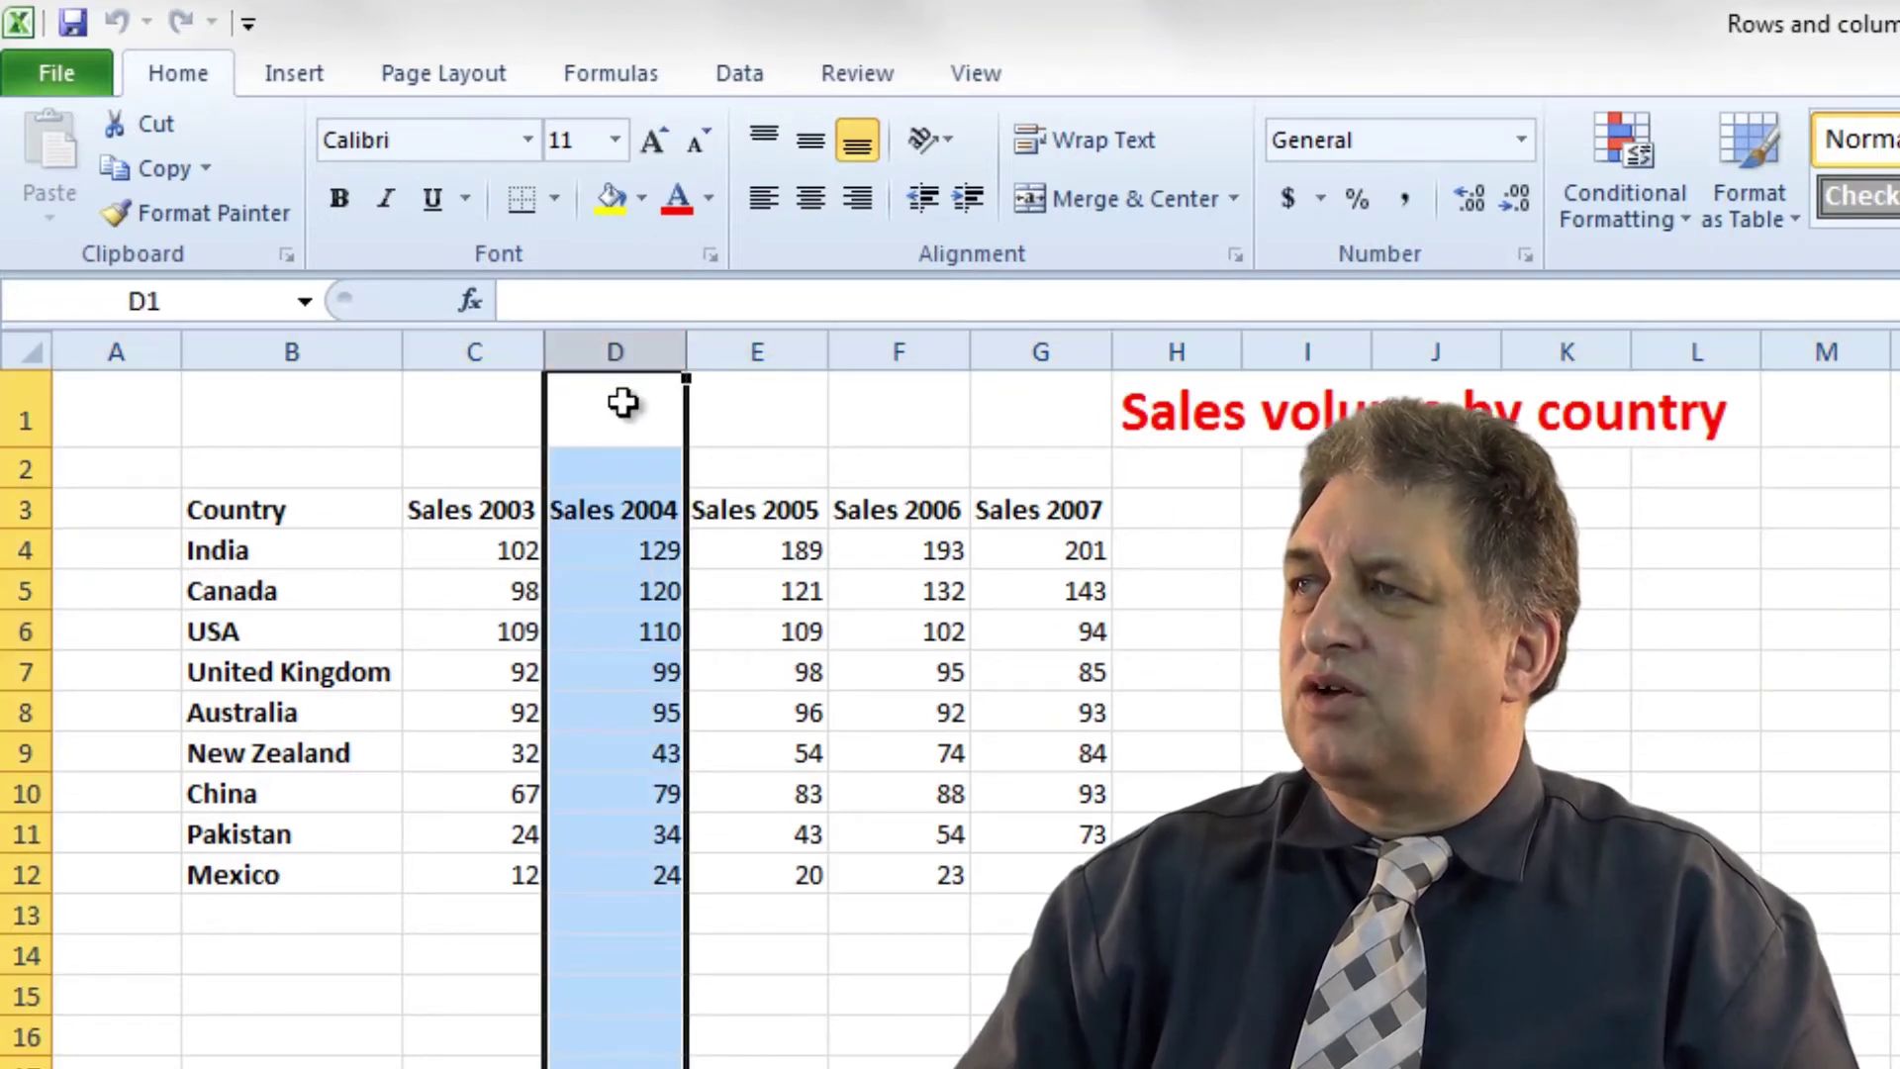
pyautogui.rightClick(618, 660)
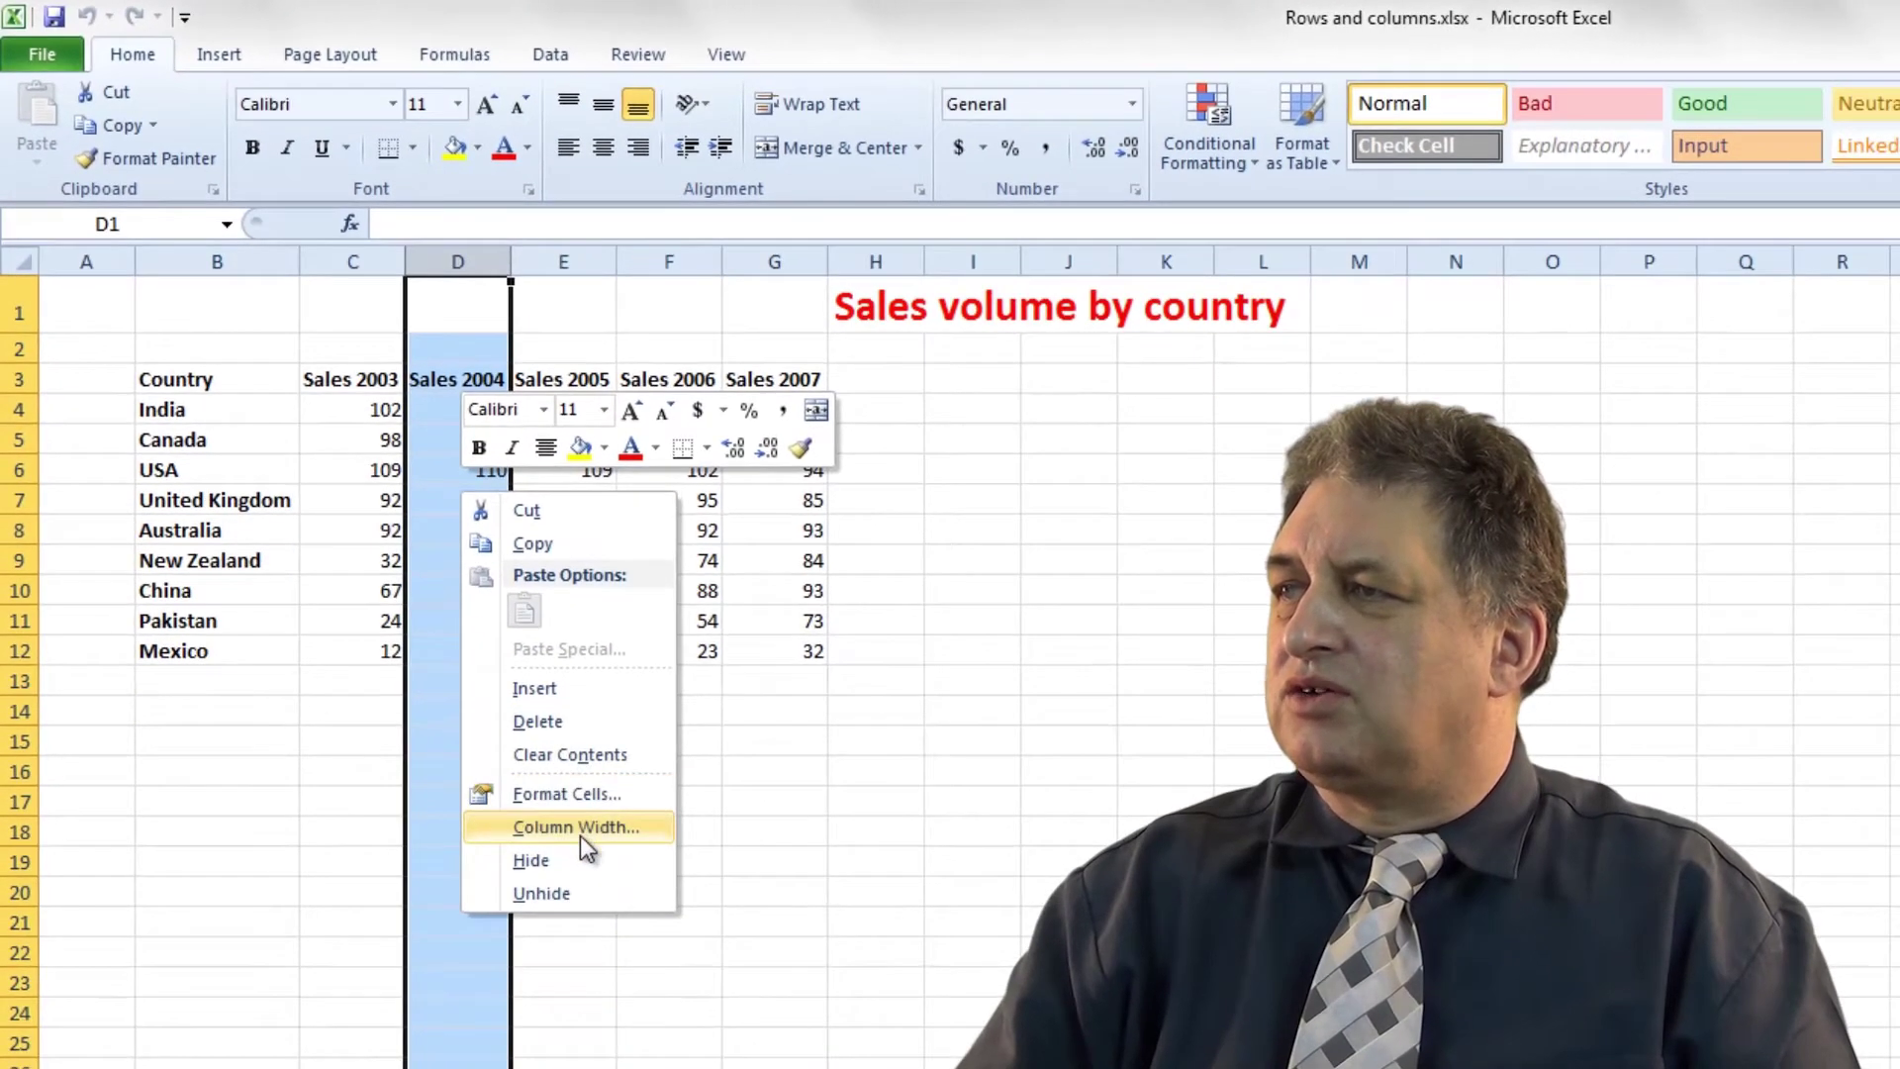
pyautogui.click(580, 827)
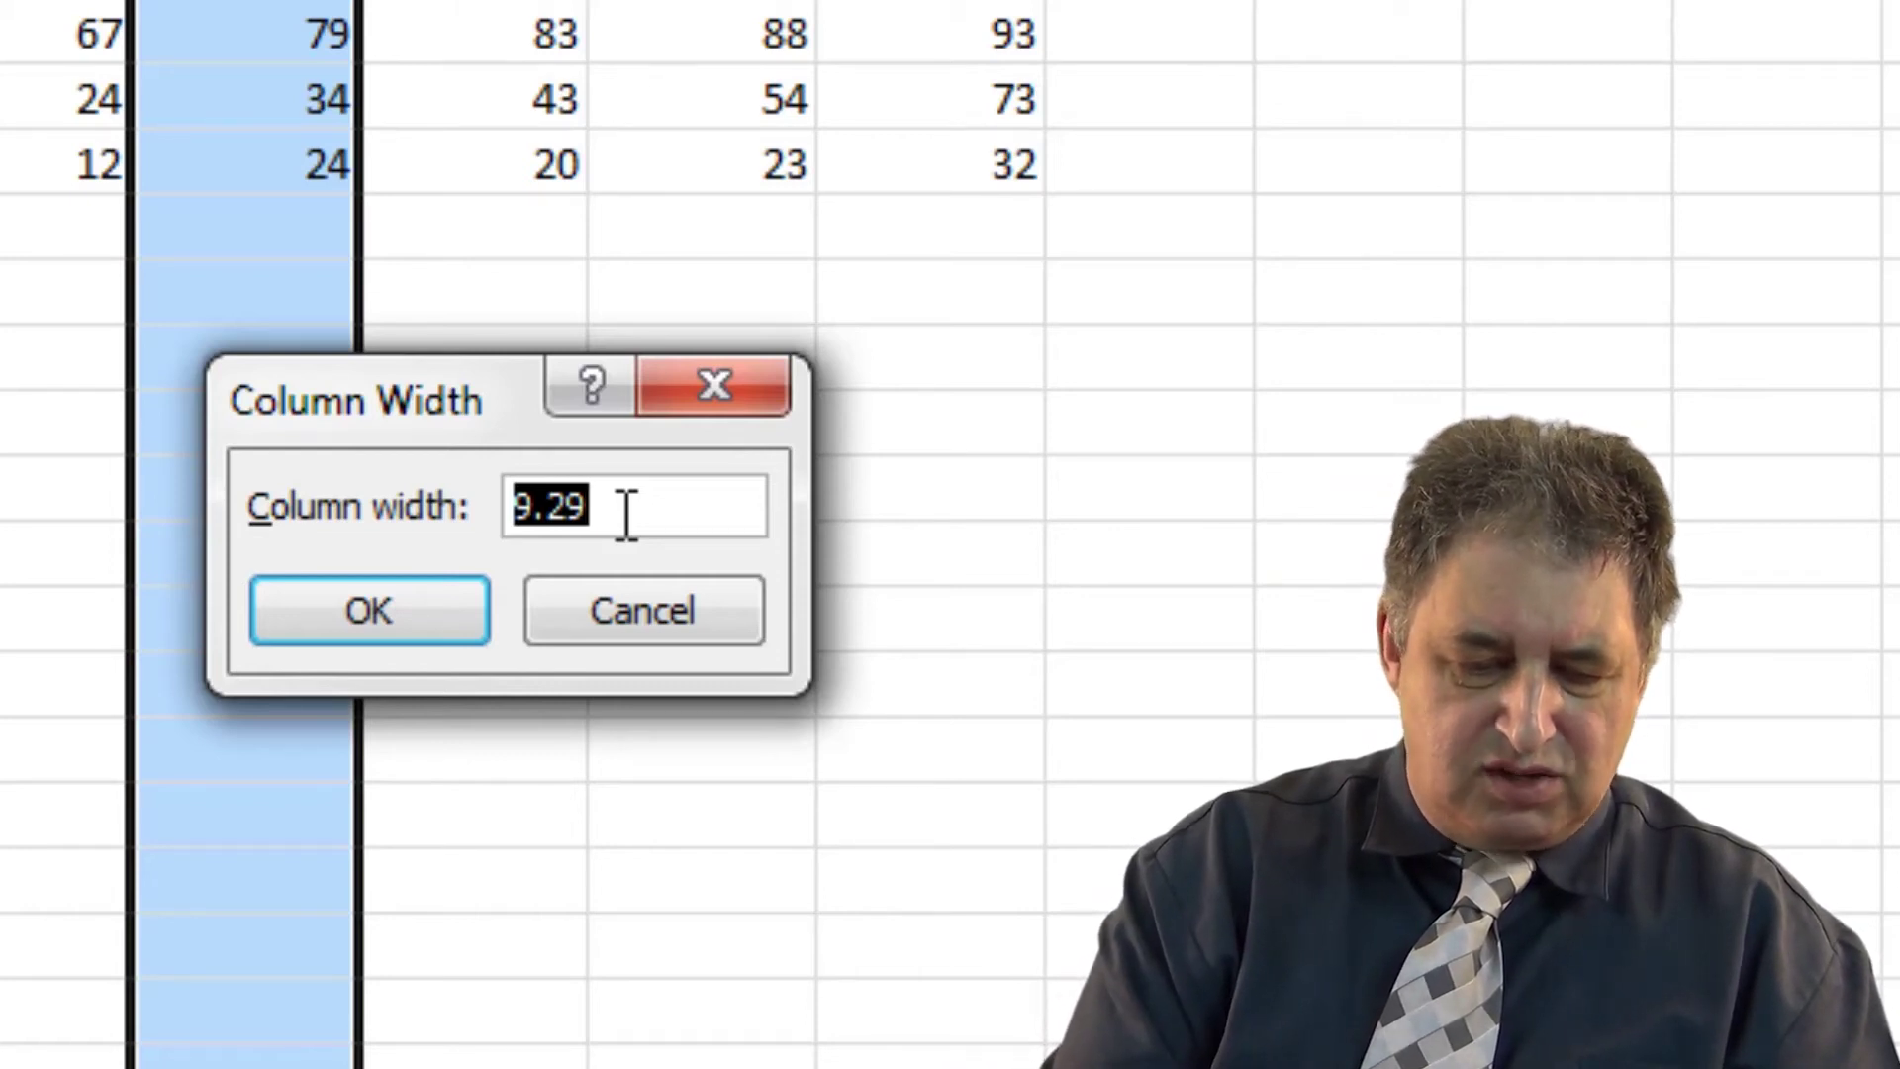
pyautogui.write('16')
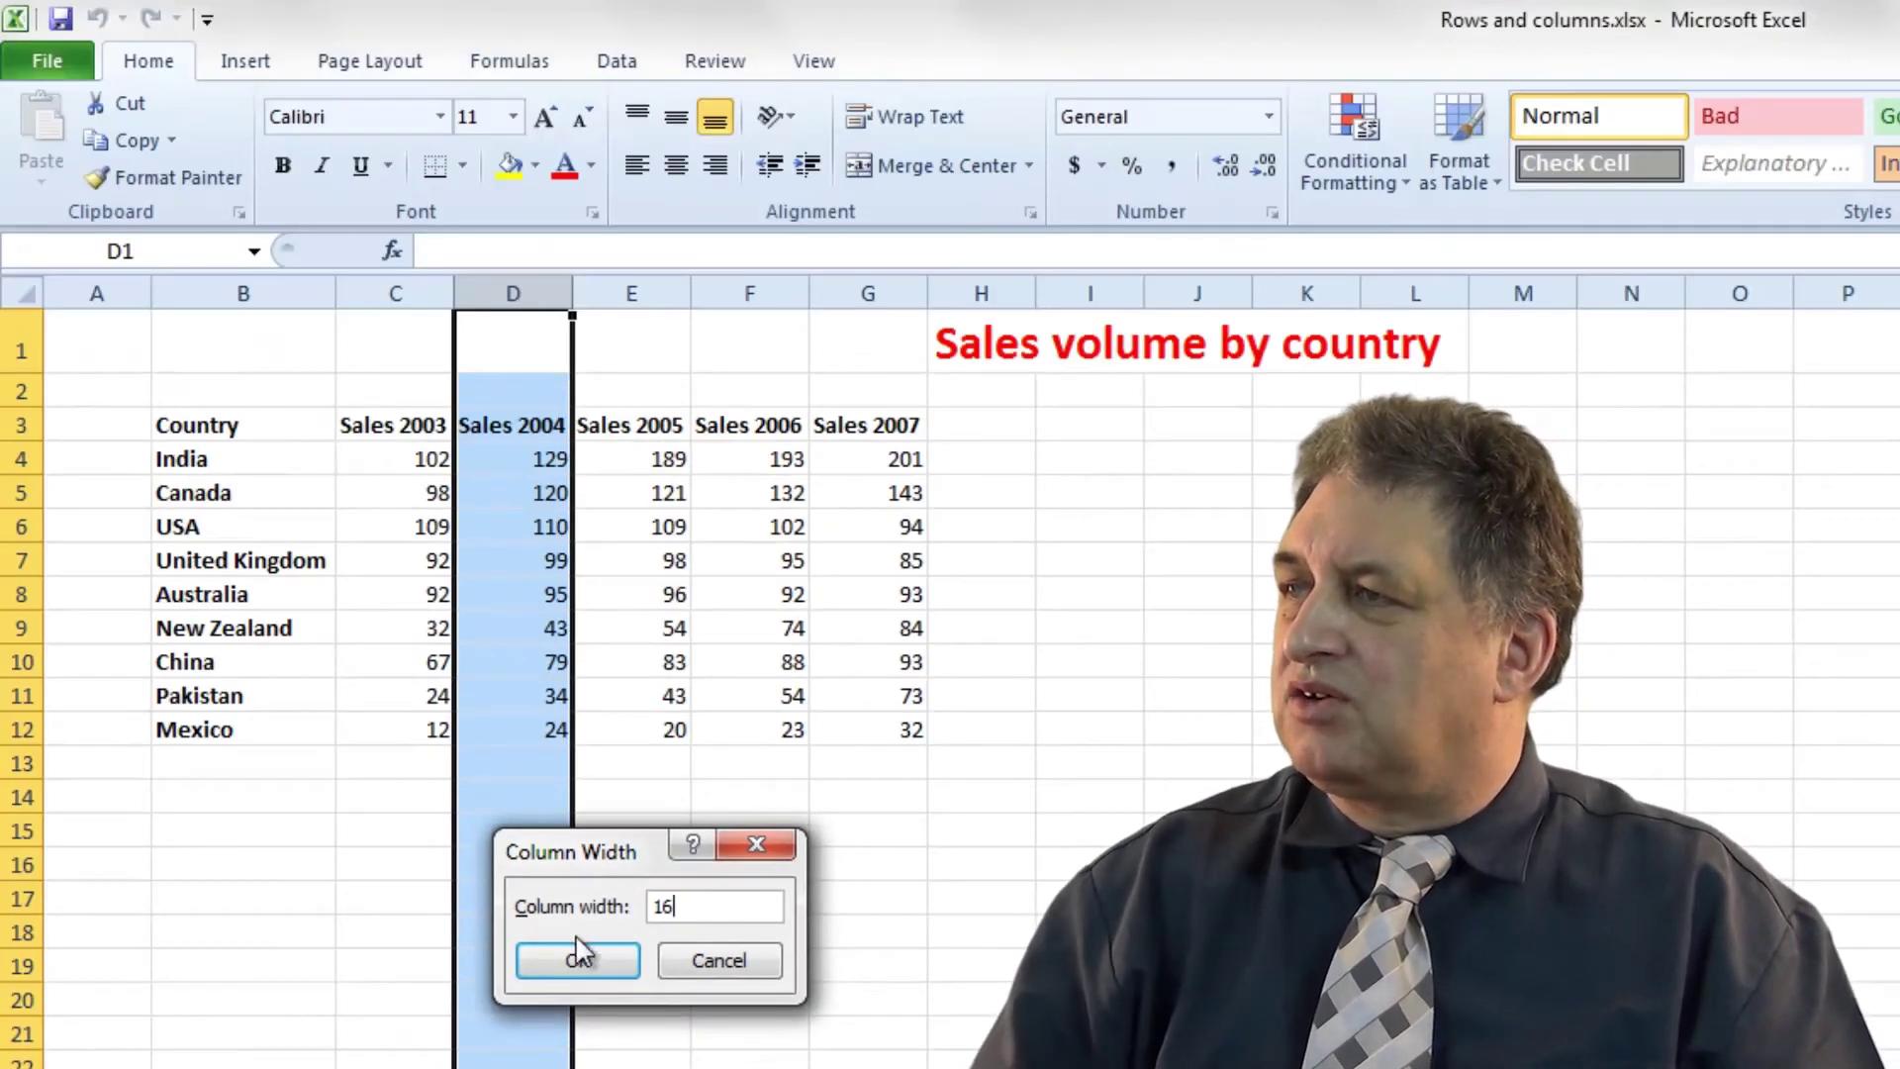
pyautogui.click(579, 955)
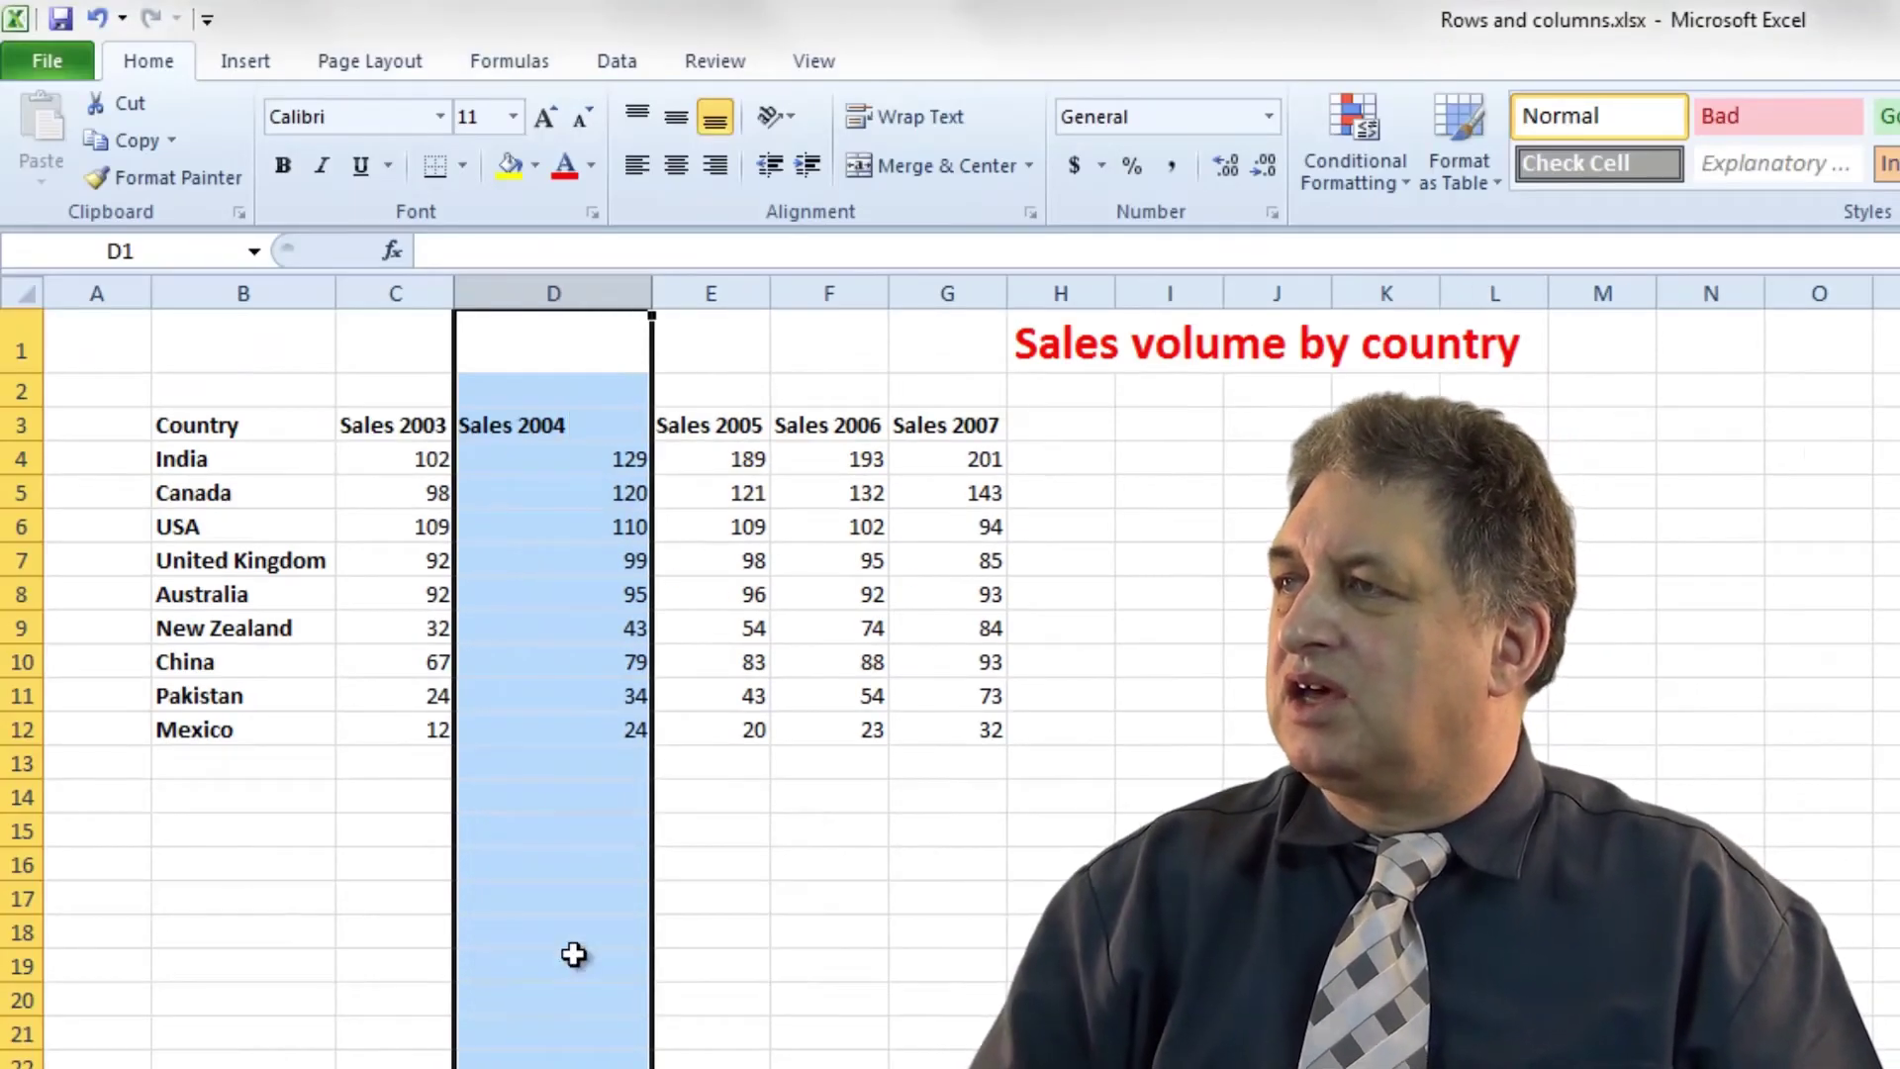
pyautogui.click(754, 960)
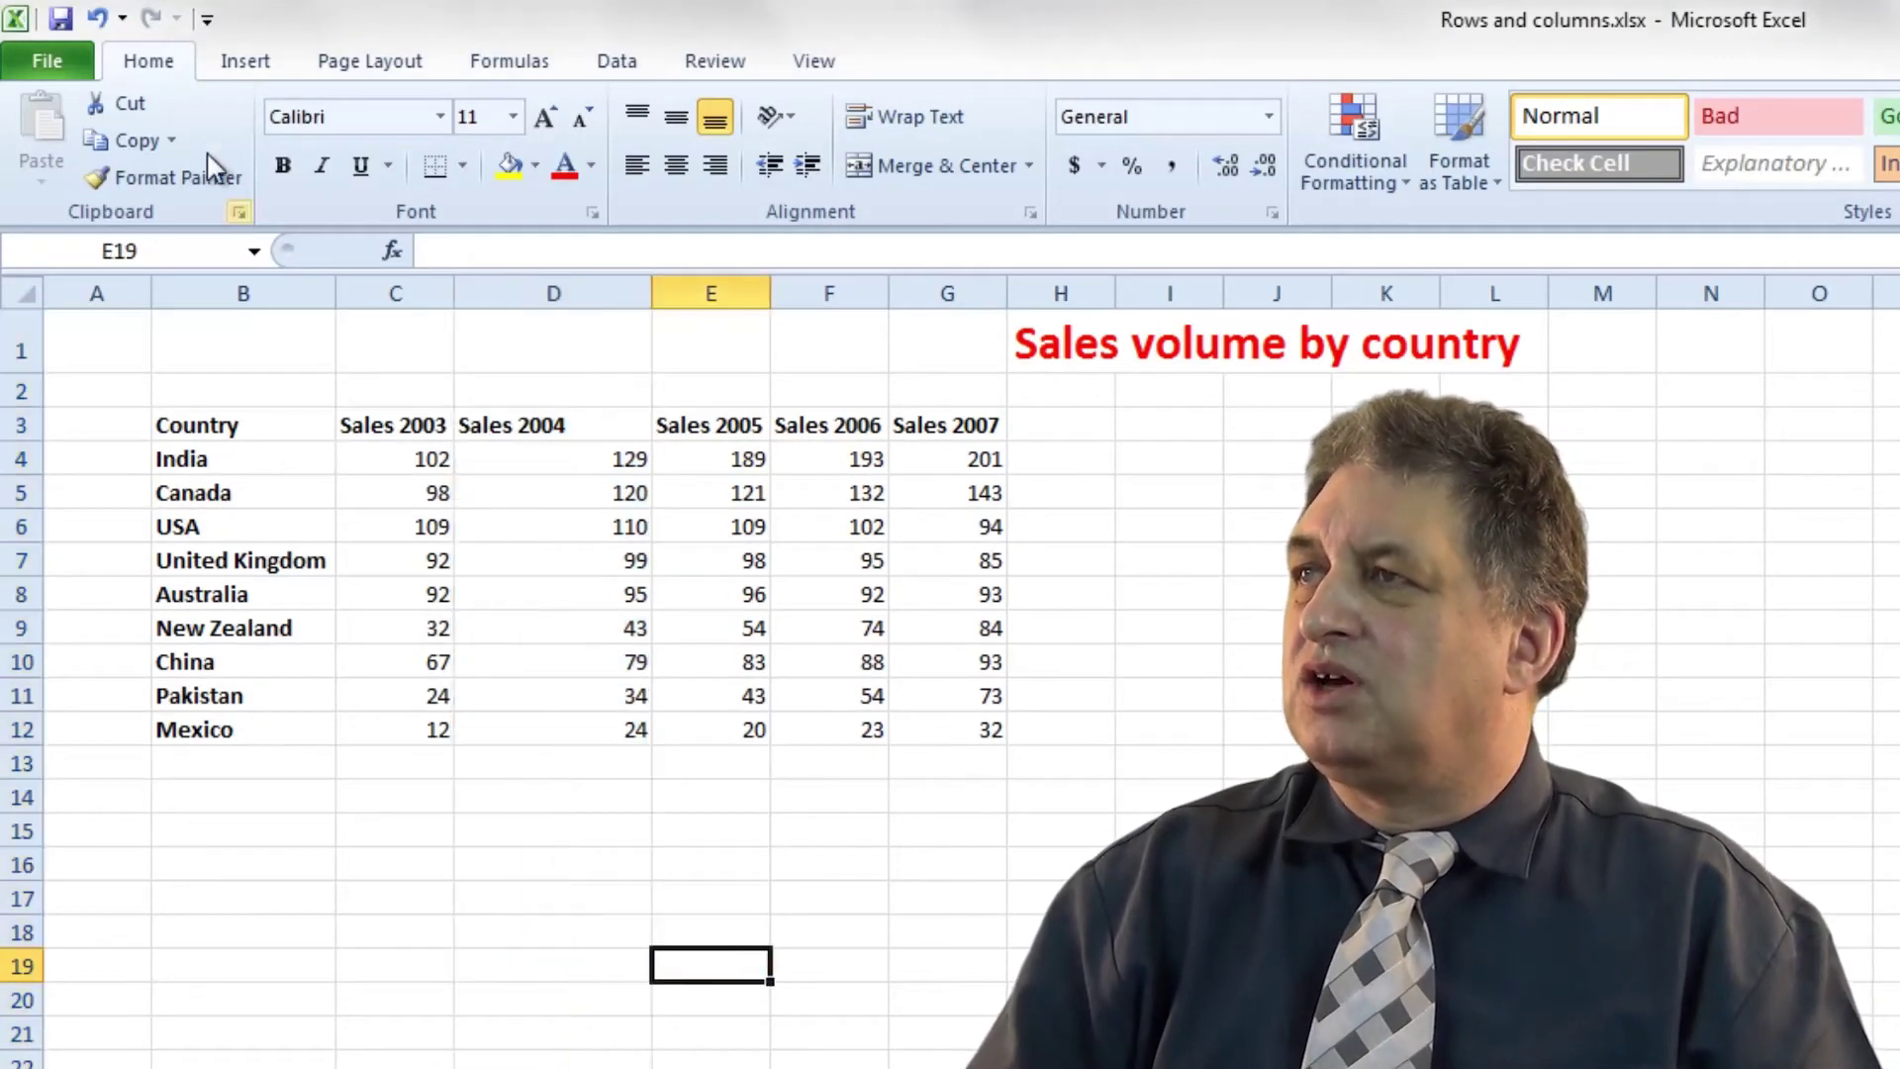
pyautogui.click(98, 18)
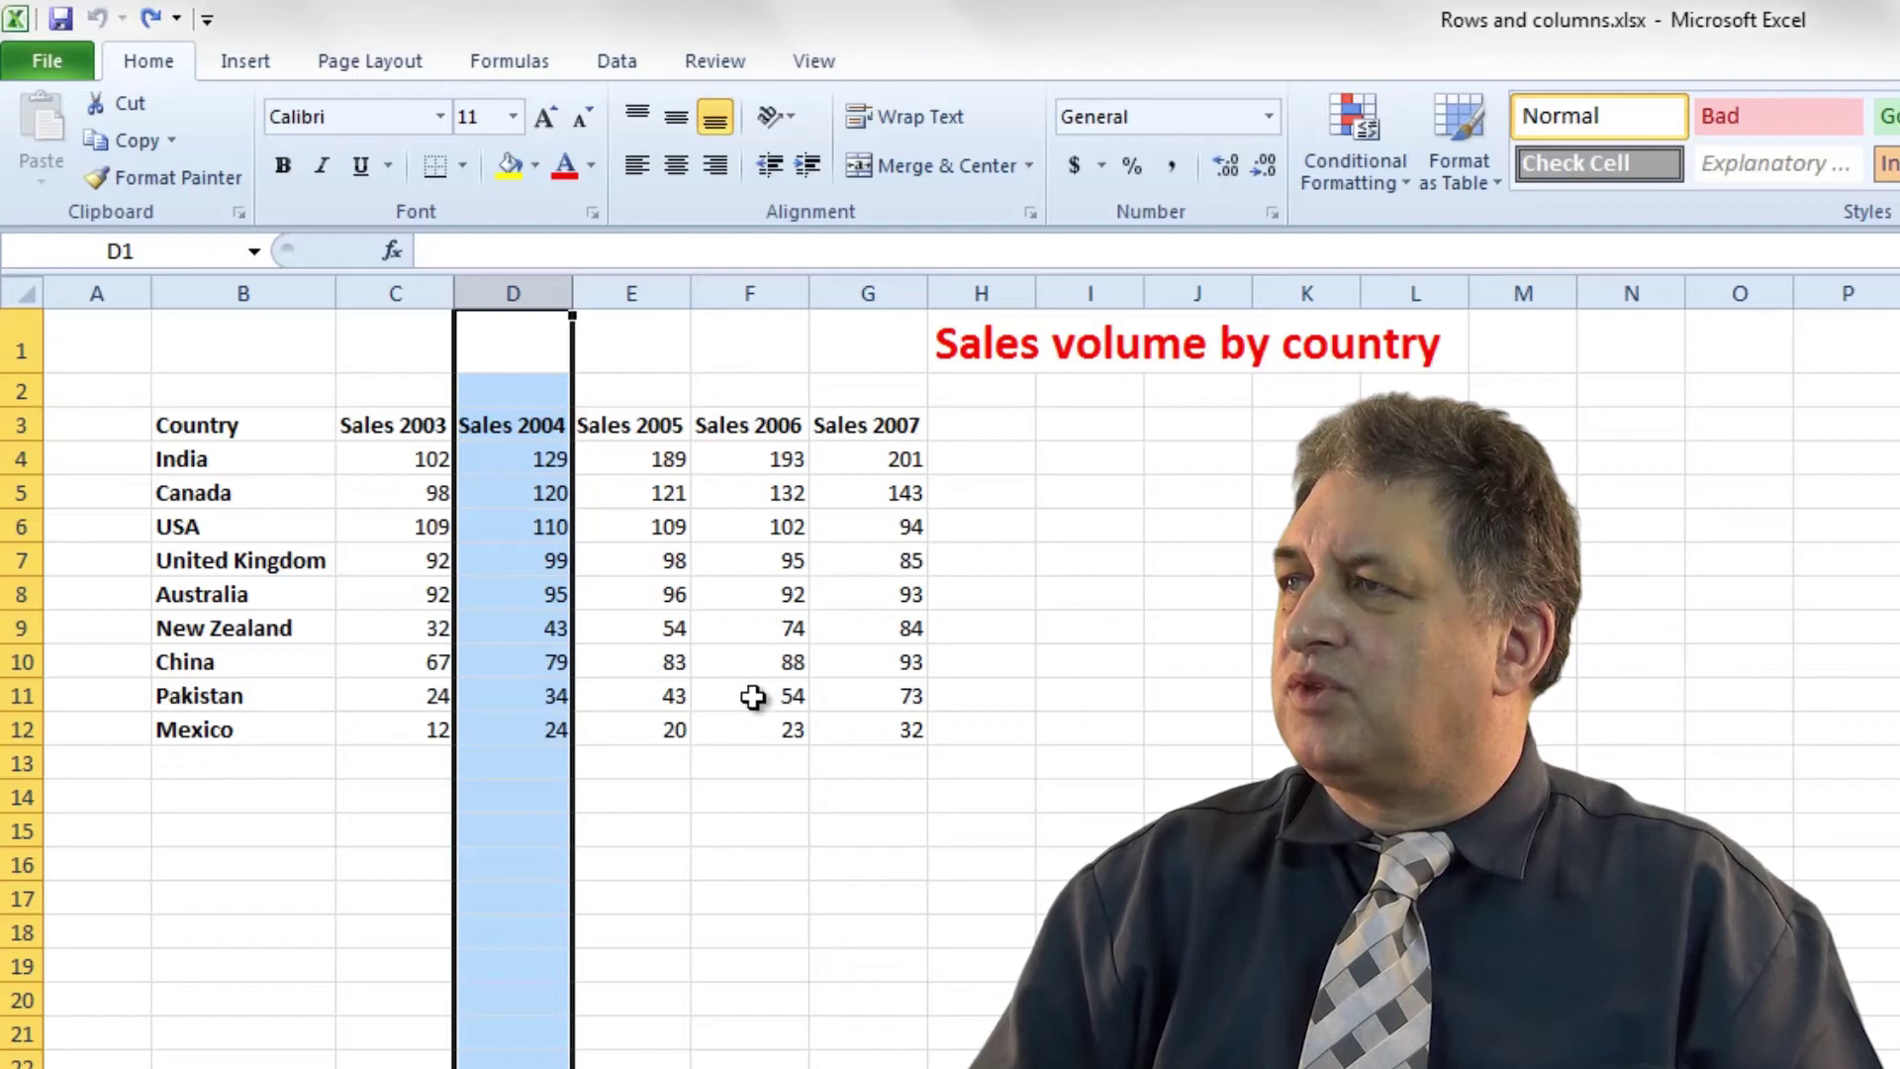
# Step: Set column F (Sales 2006) to width 20 through the Column Width dialog
pyautogui.click(770, 291)
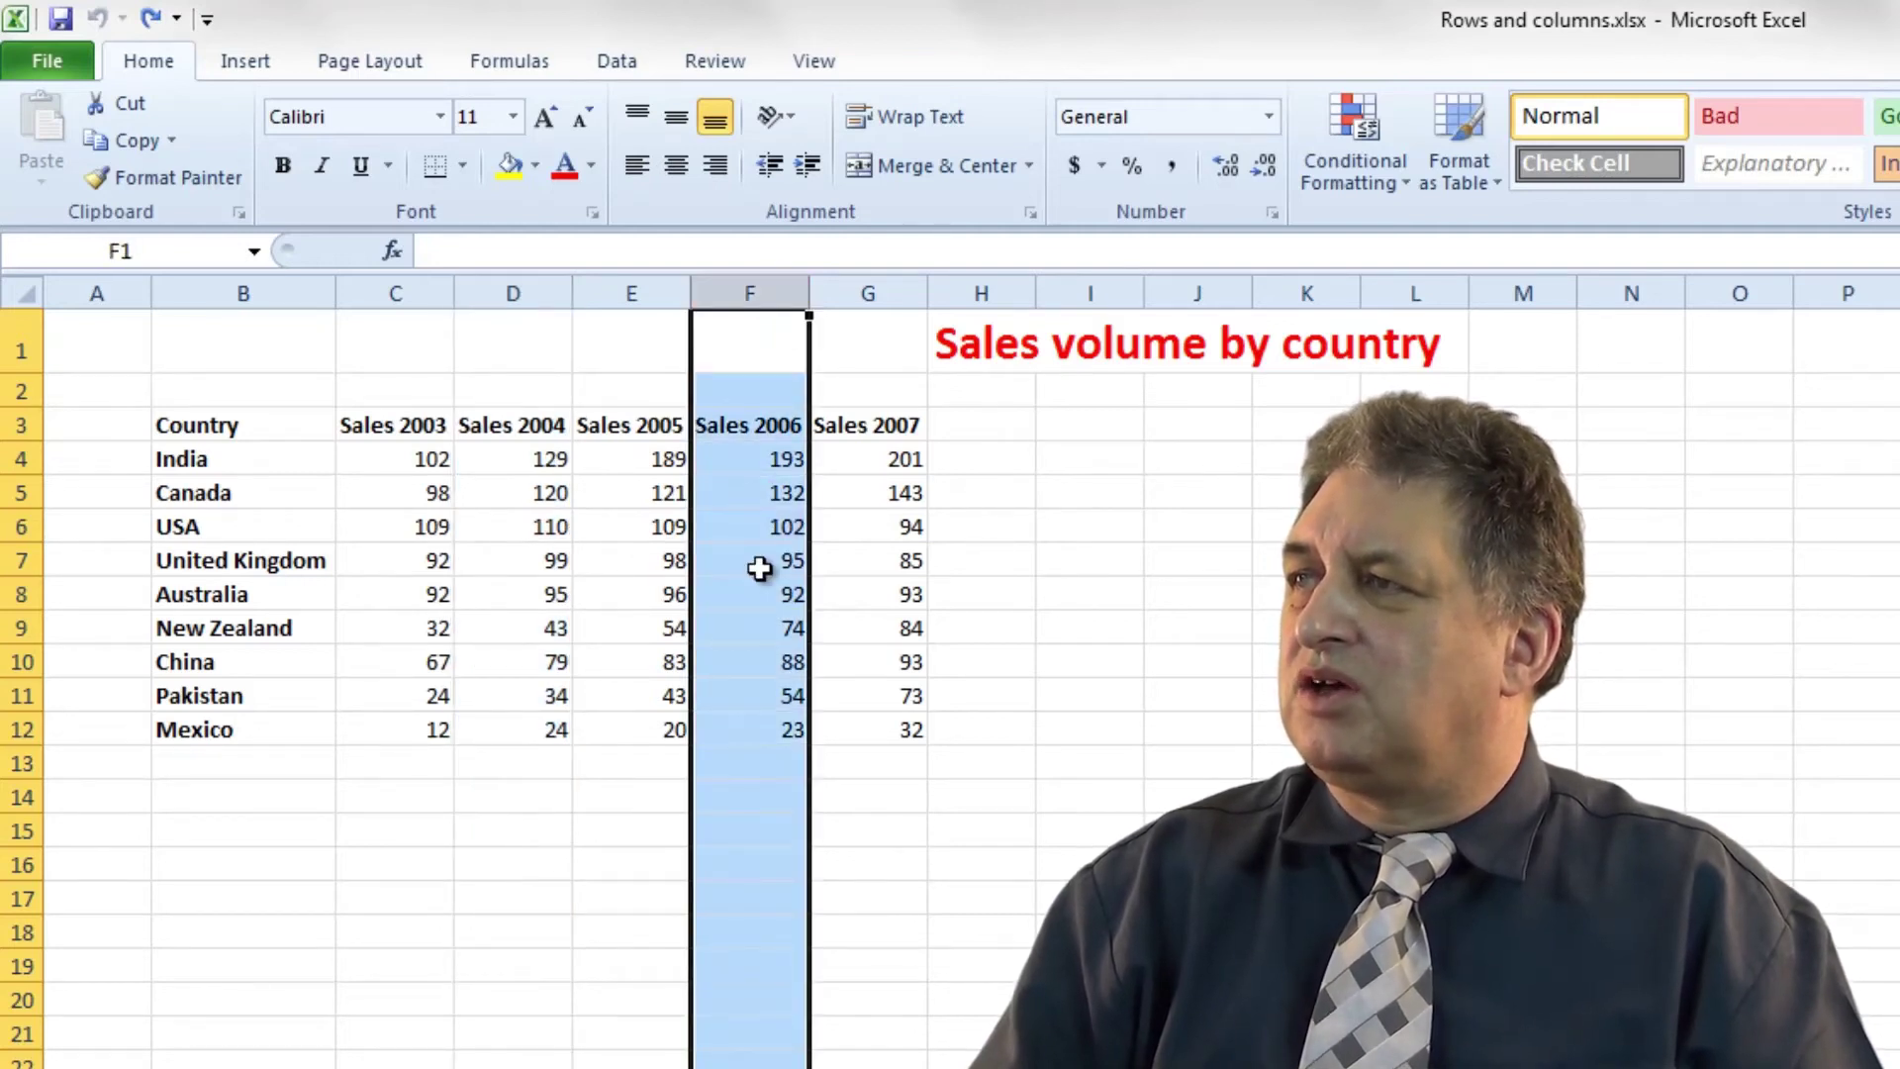
pyautogui.rightClick(760, 568)
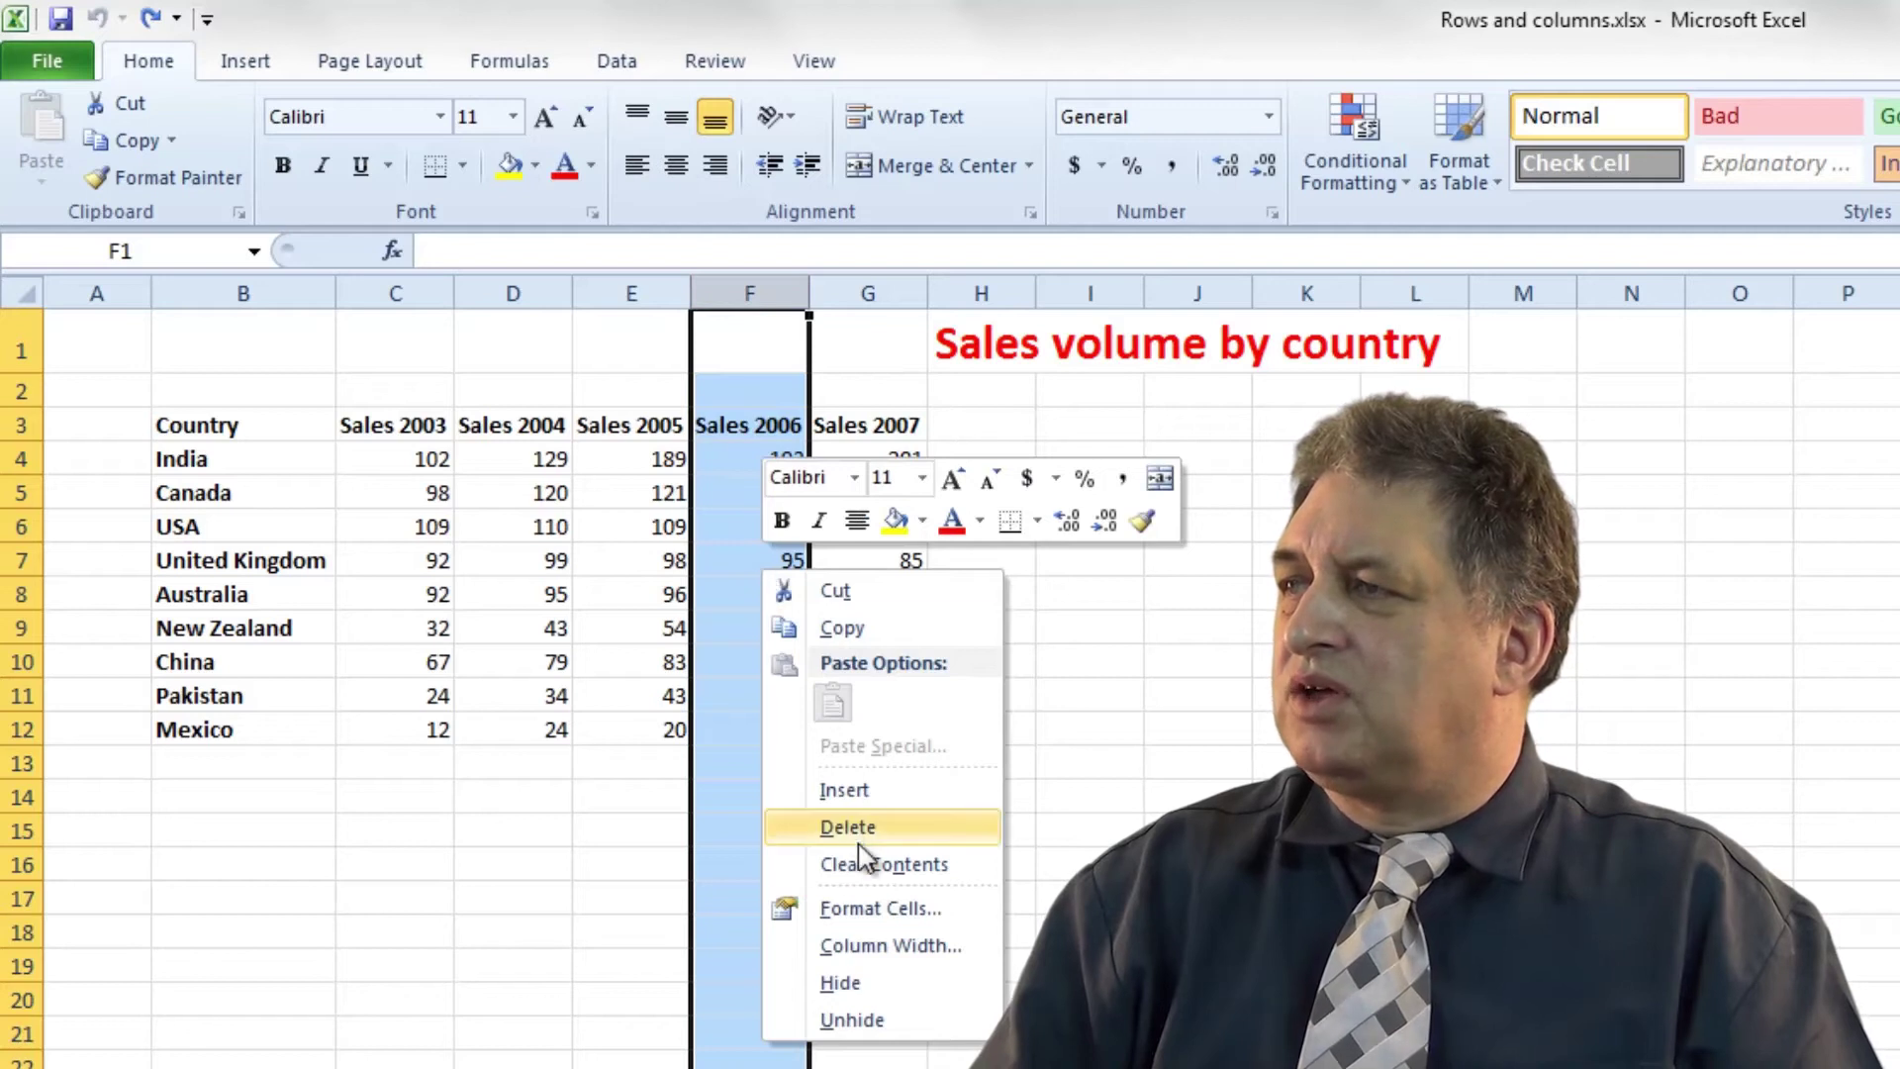
pyautogui.click(898, 950)
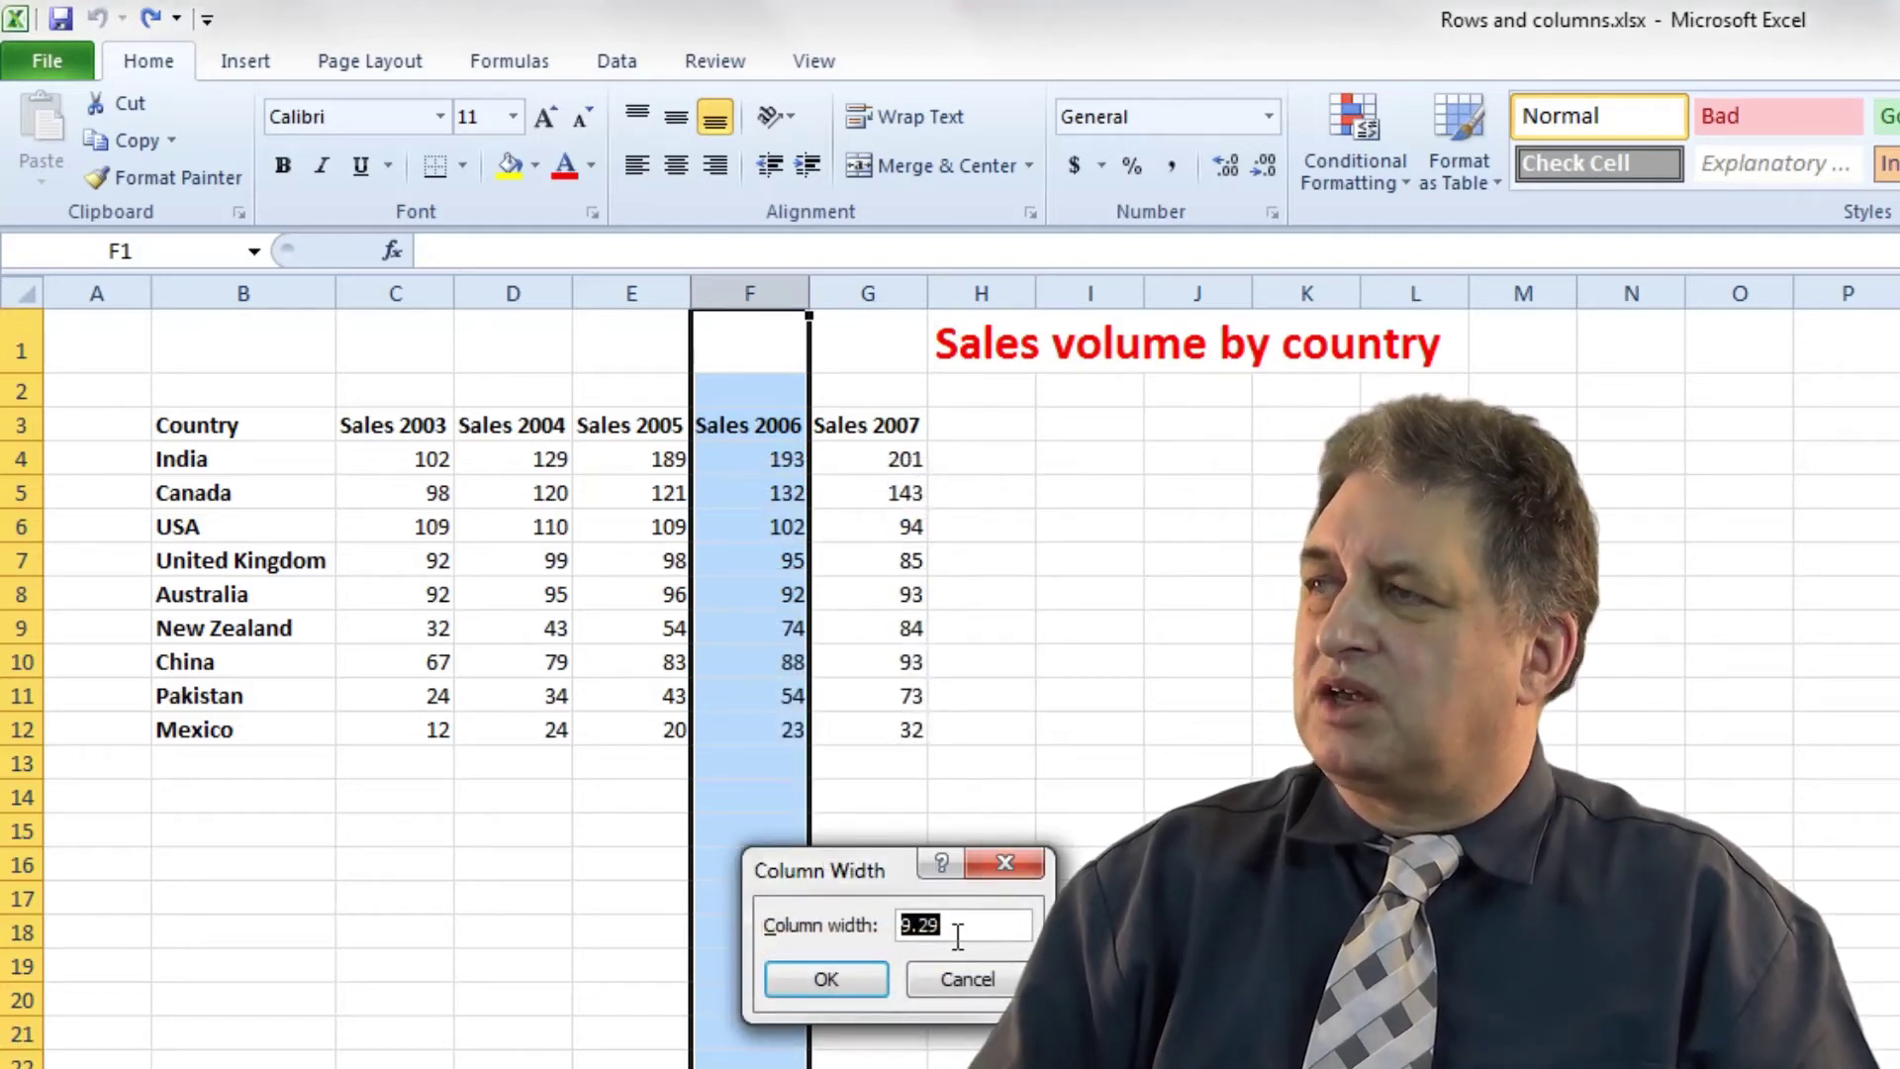
pyautogui.write('20')
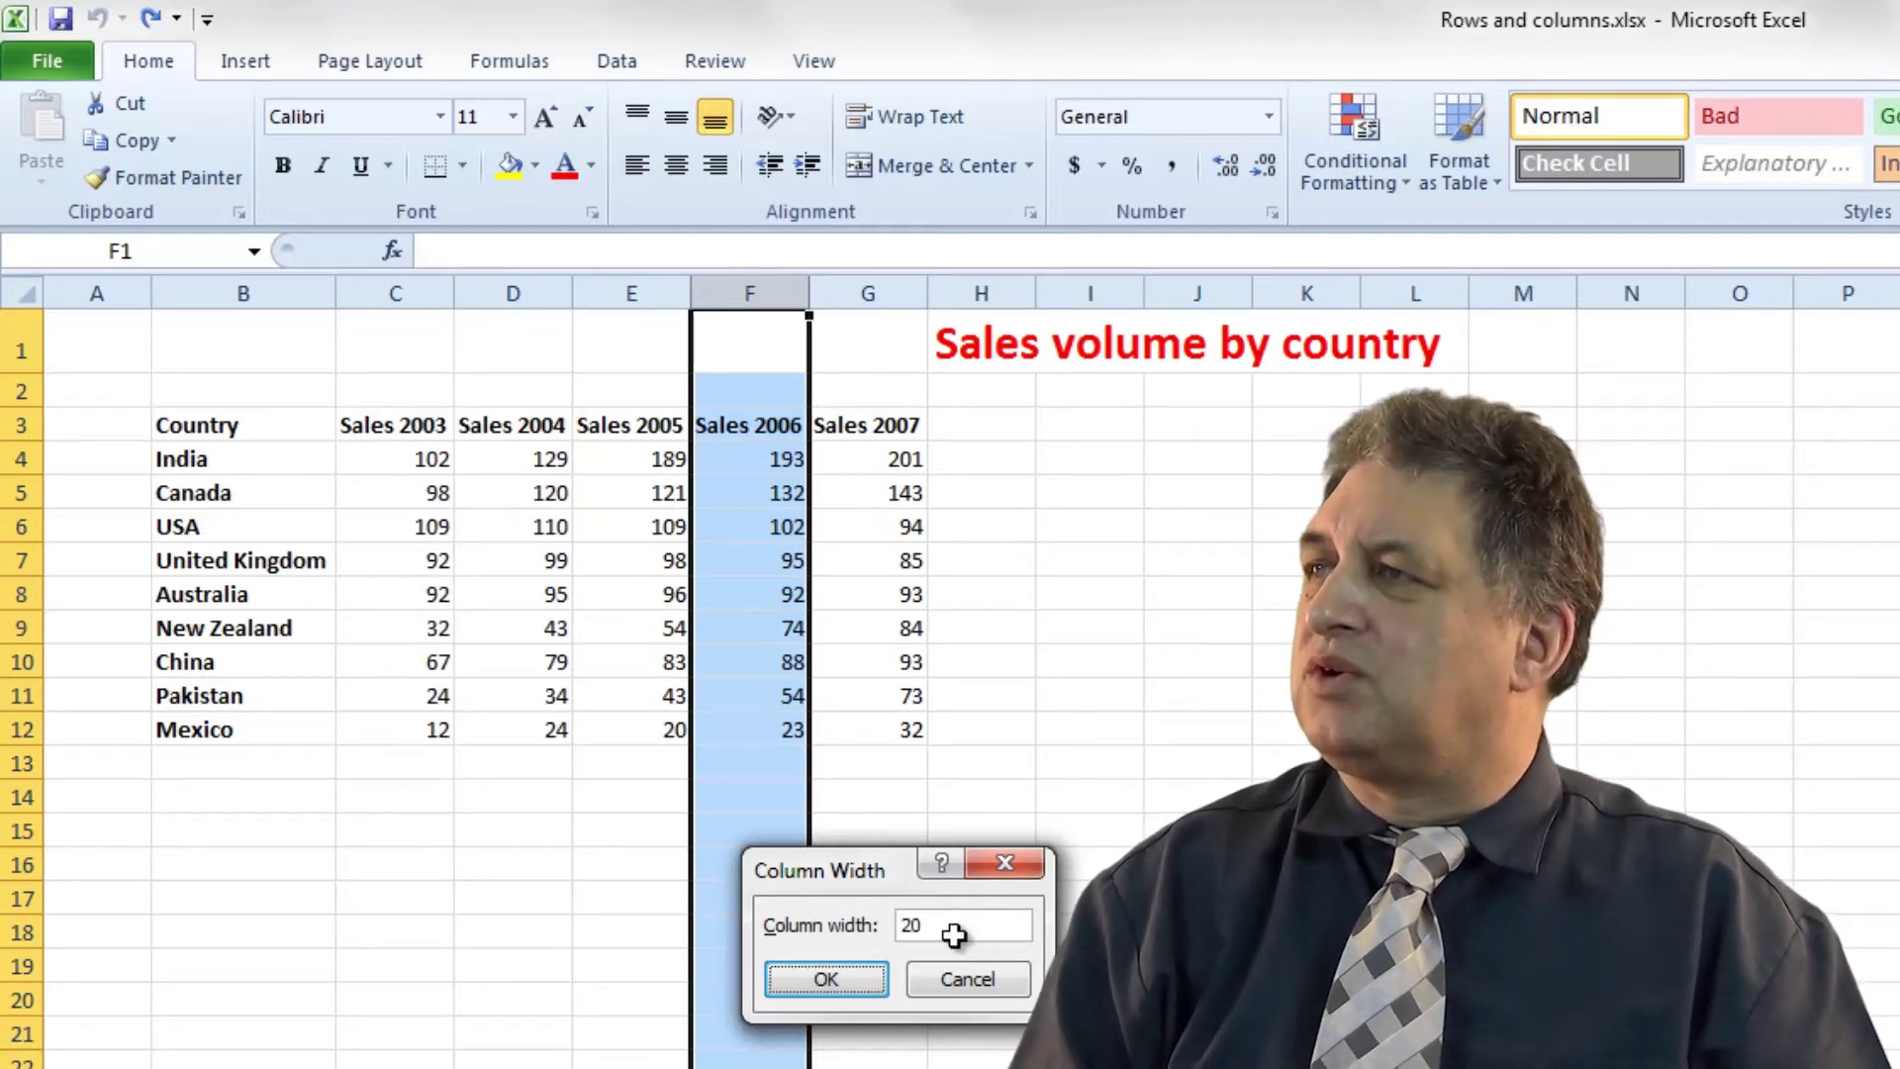
pyautogui.press('Return')
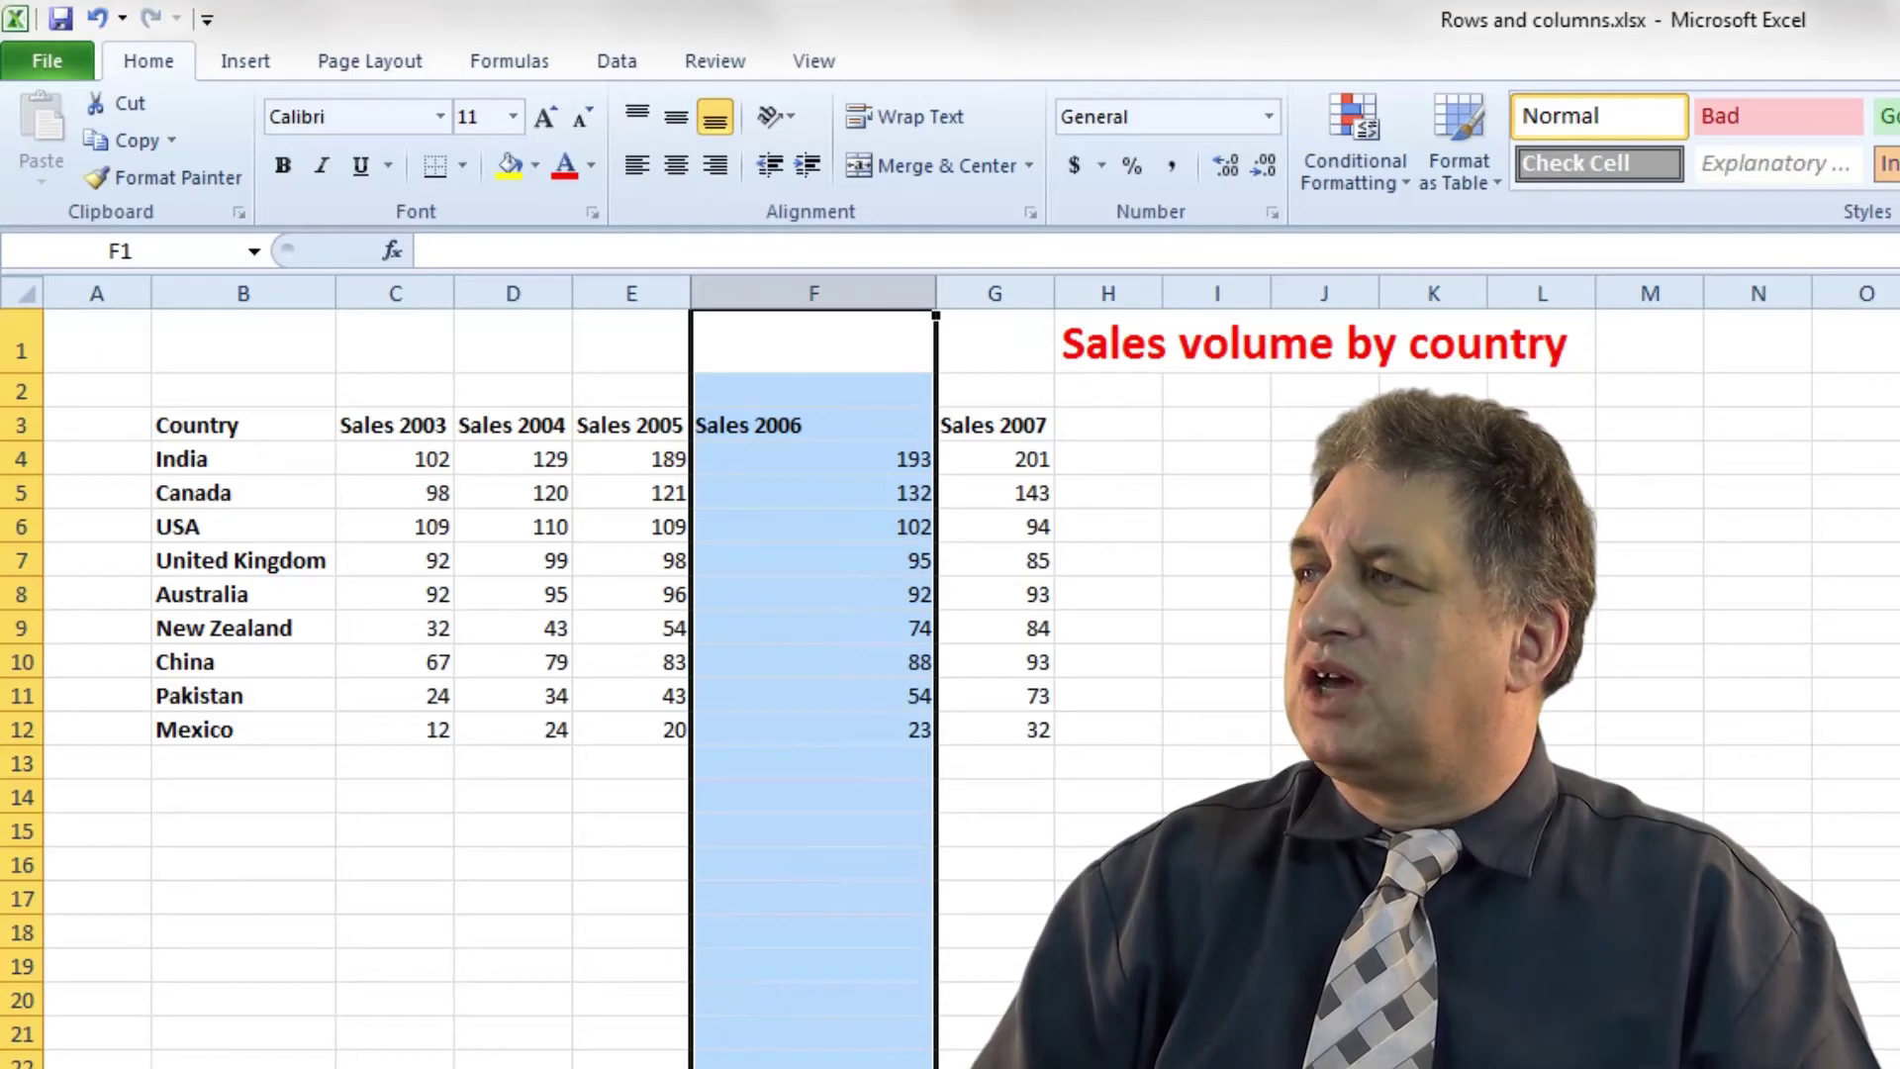
pyautogui.click(1324, 830)
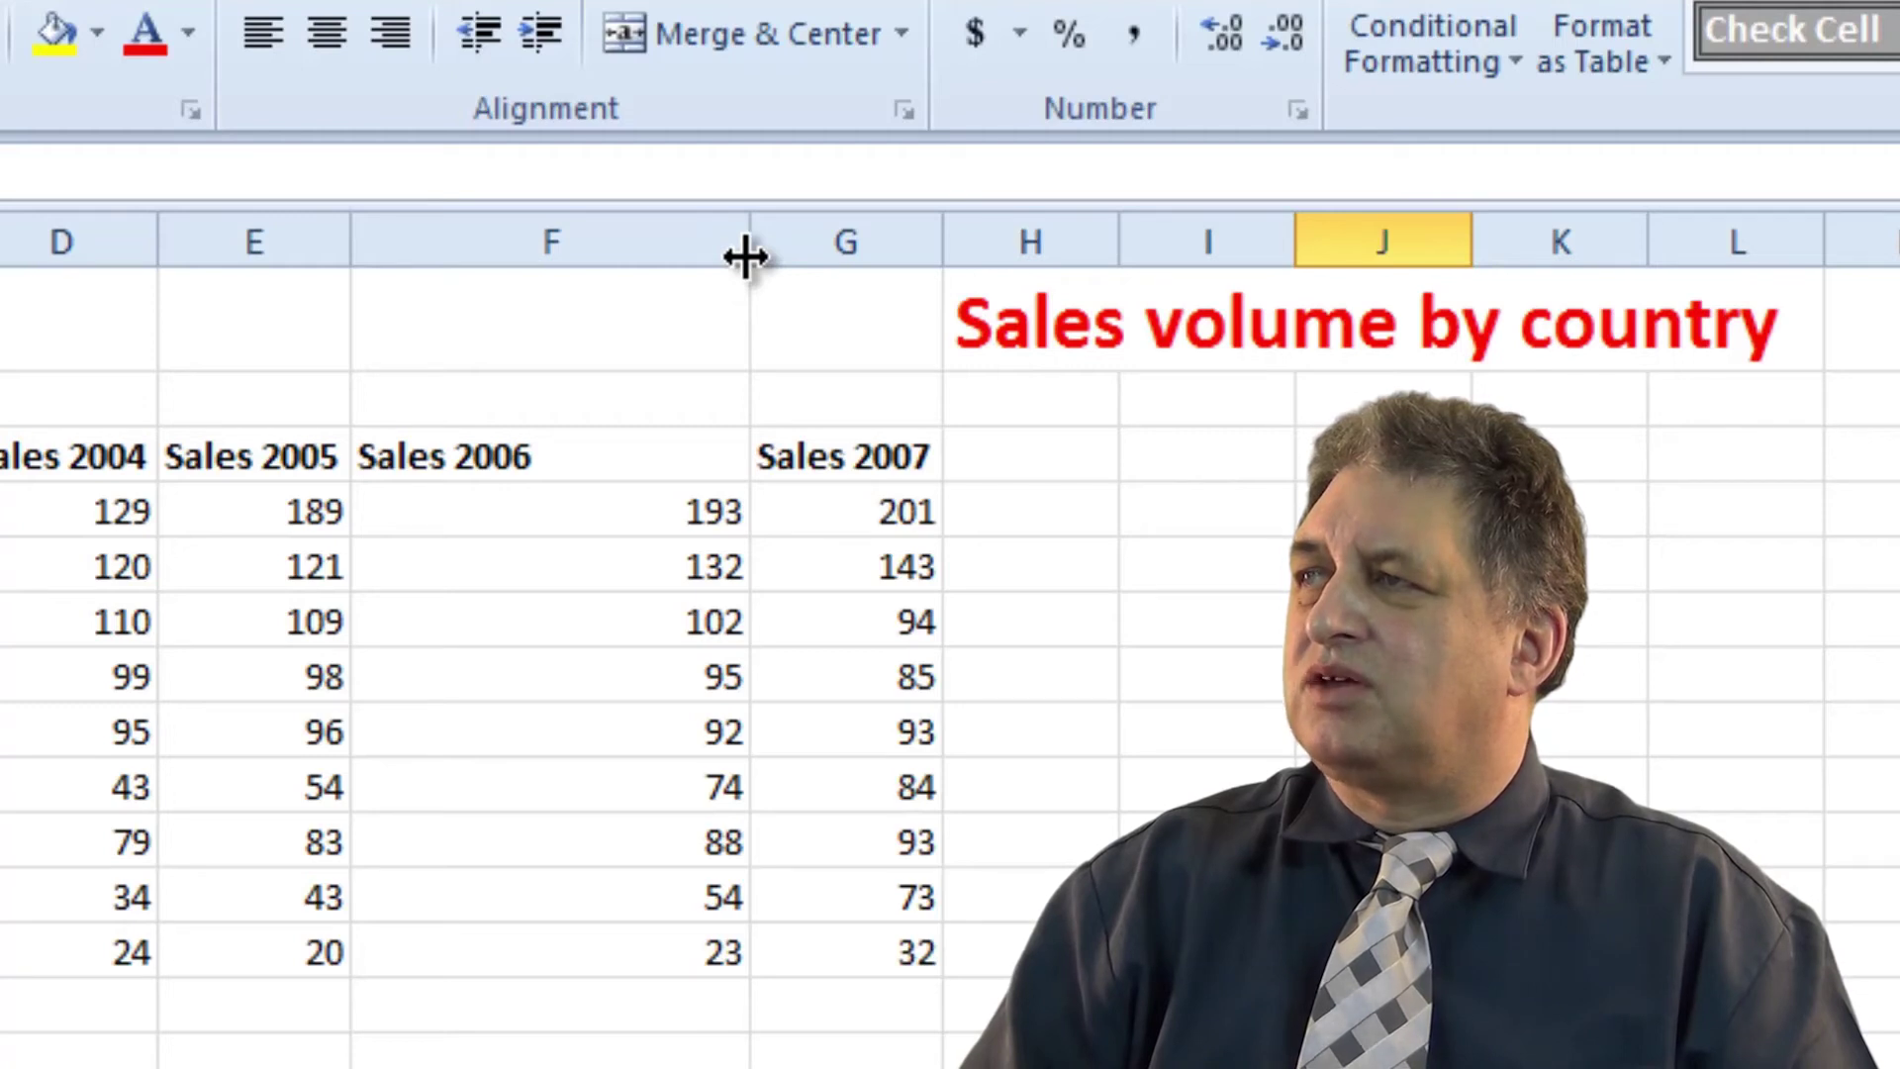
# Step: Narrow column F back, then drag column D wider and partly back
pyautogui.moveTo(745, 258); pyautogui.dragTo(568, 254)
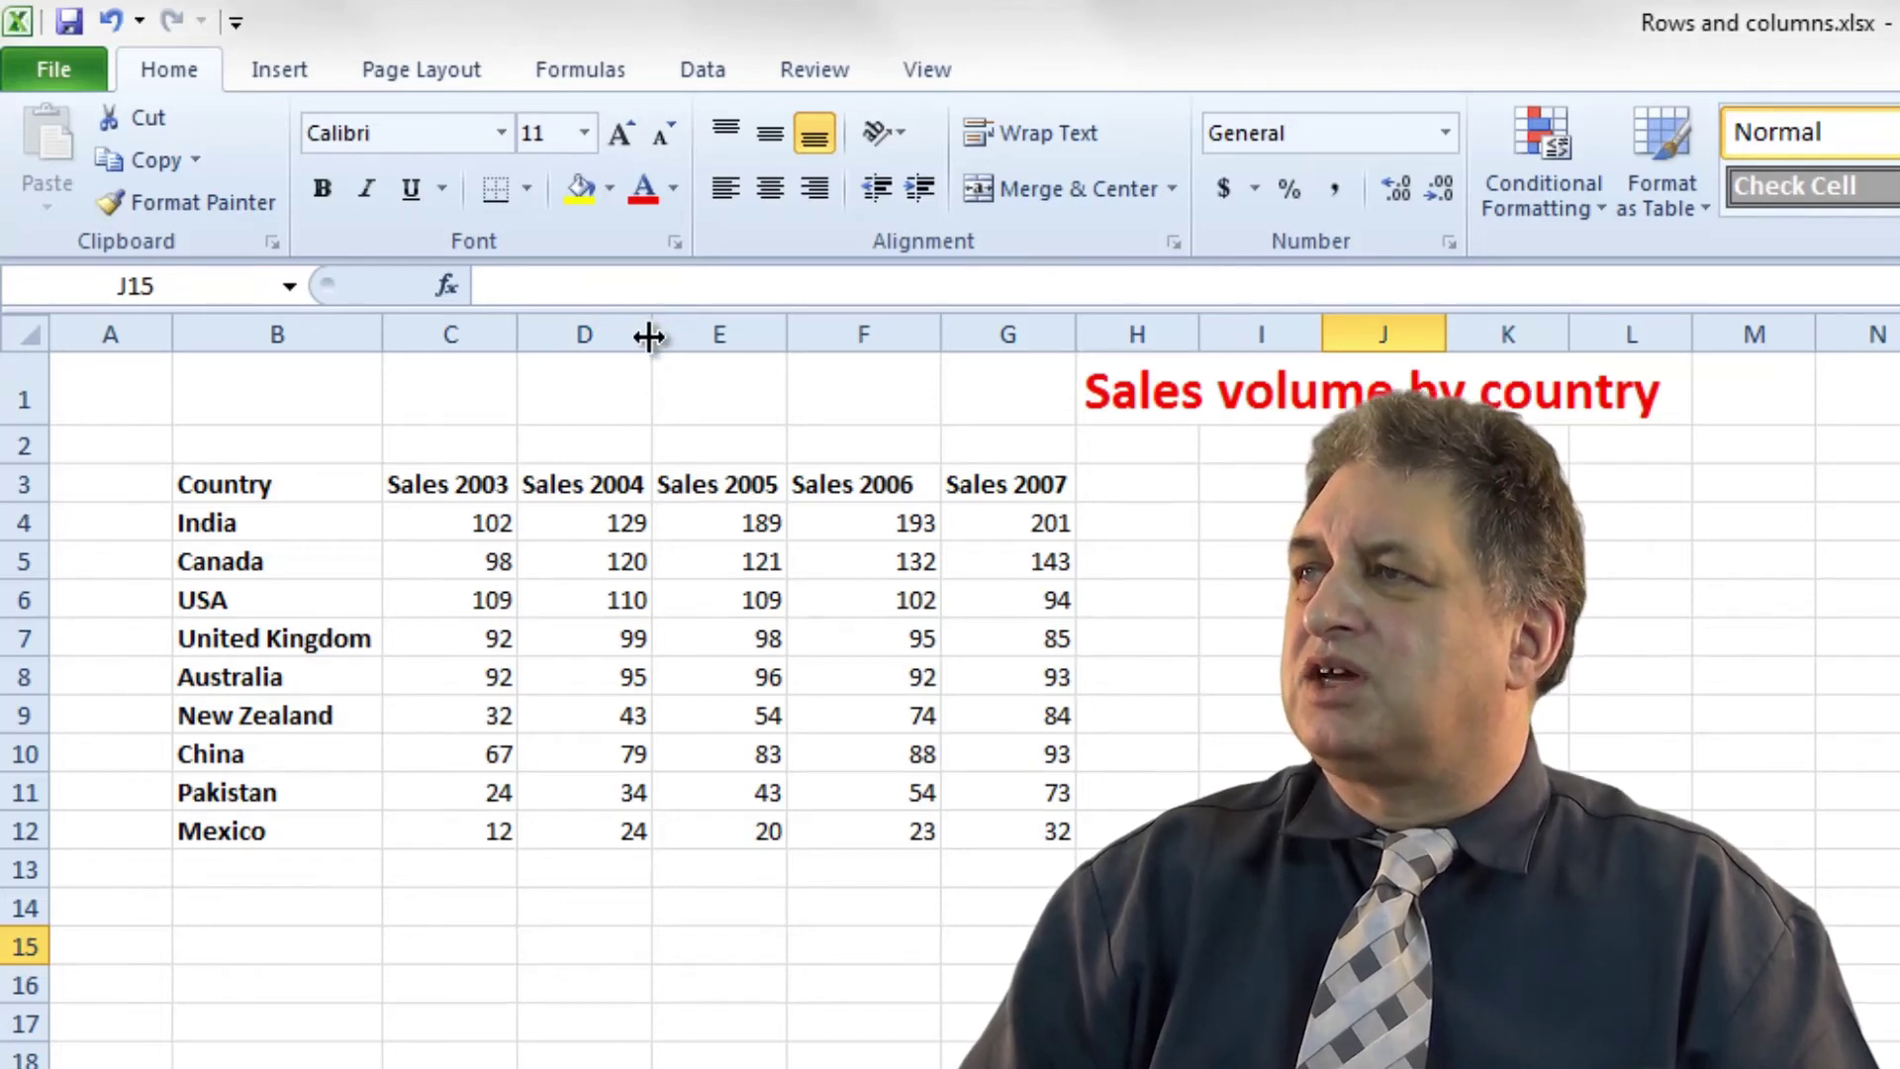
pyautogui.moveTo(649, 338); pyautogui.dragTo(649, 337)
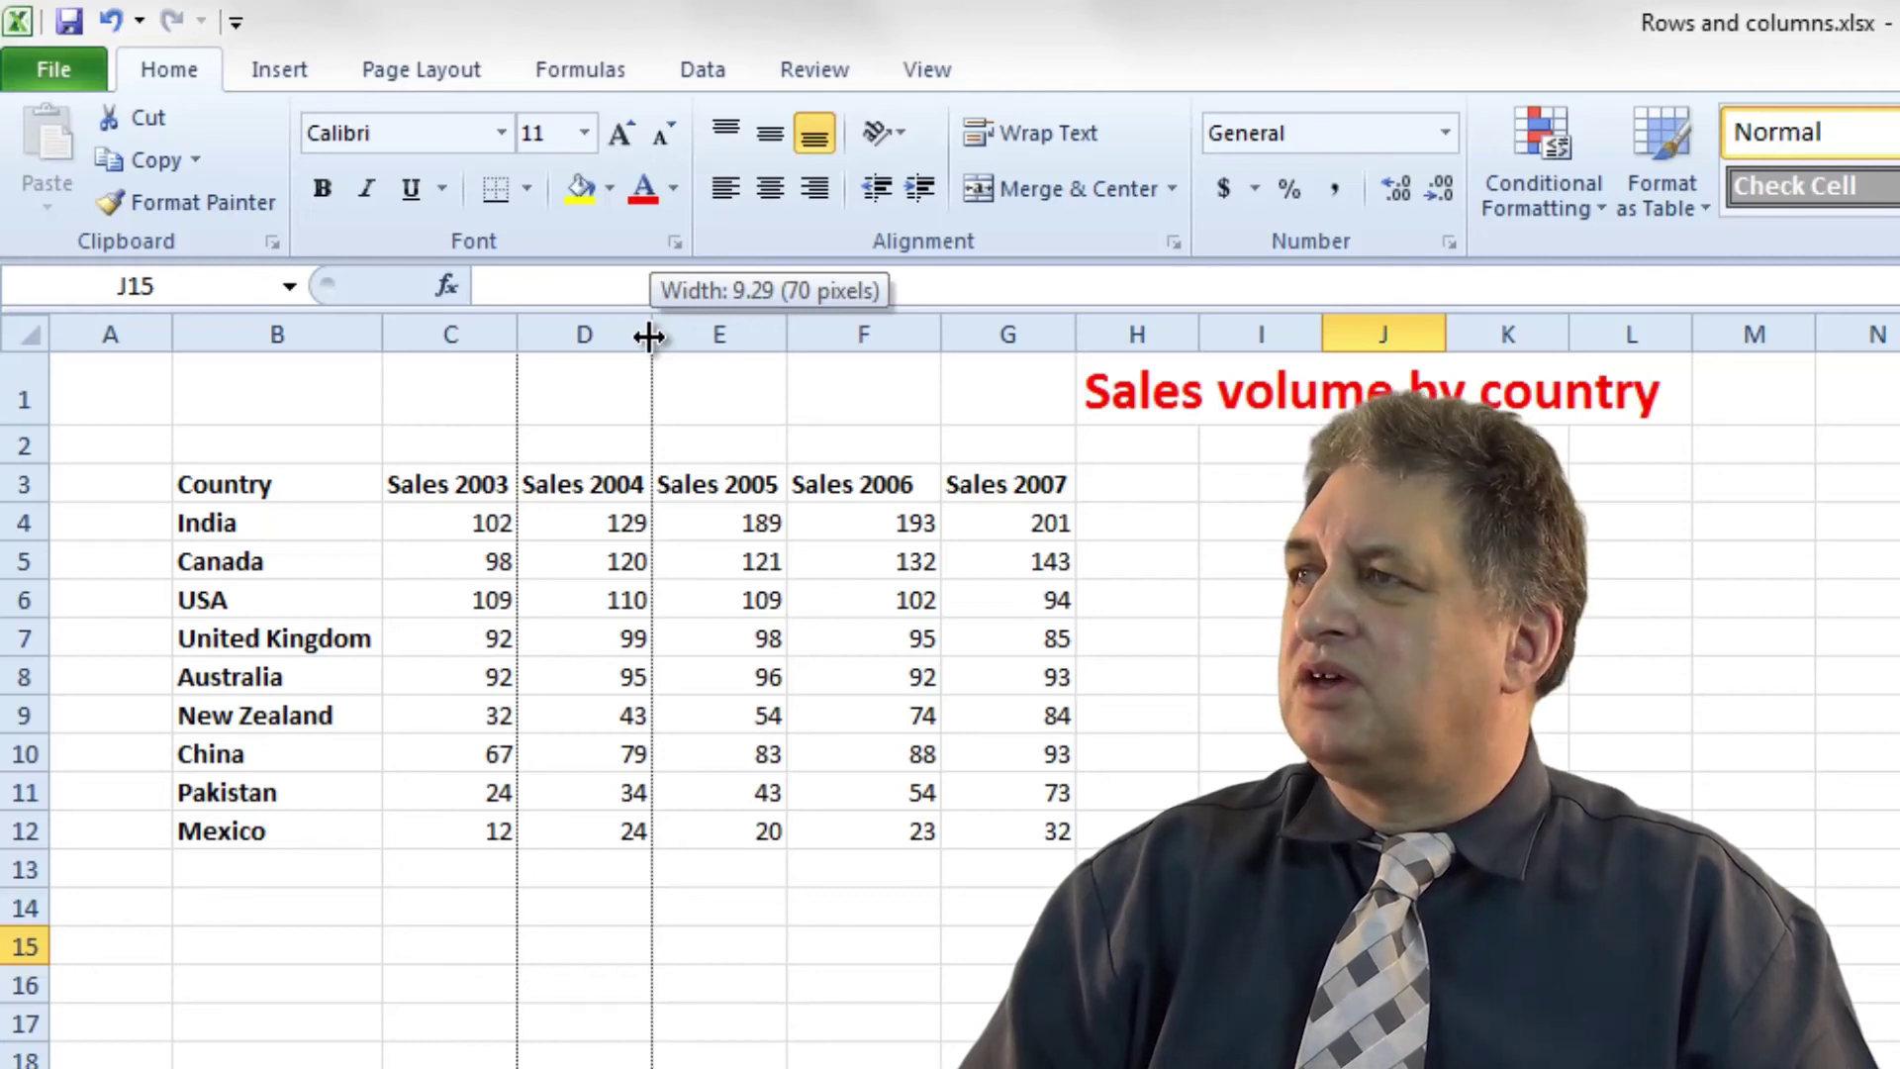
pyautogui.moveTo(649, 337); pyautogui.dragTo(879, 336)
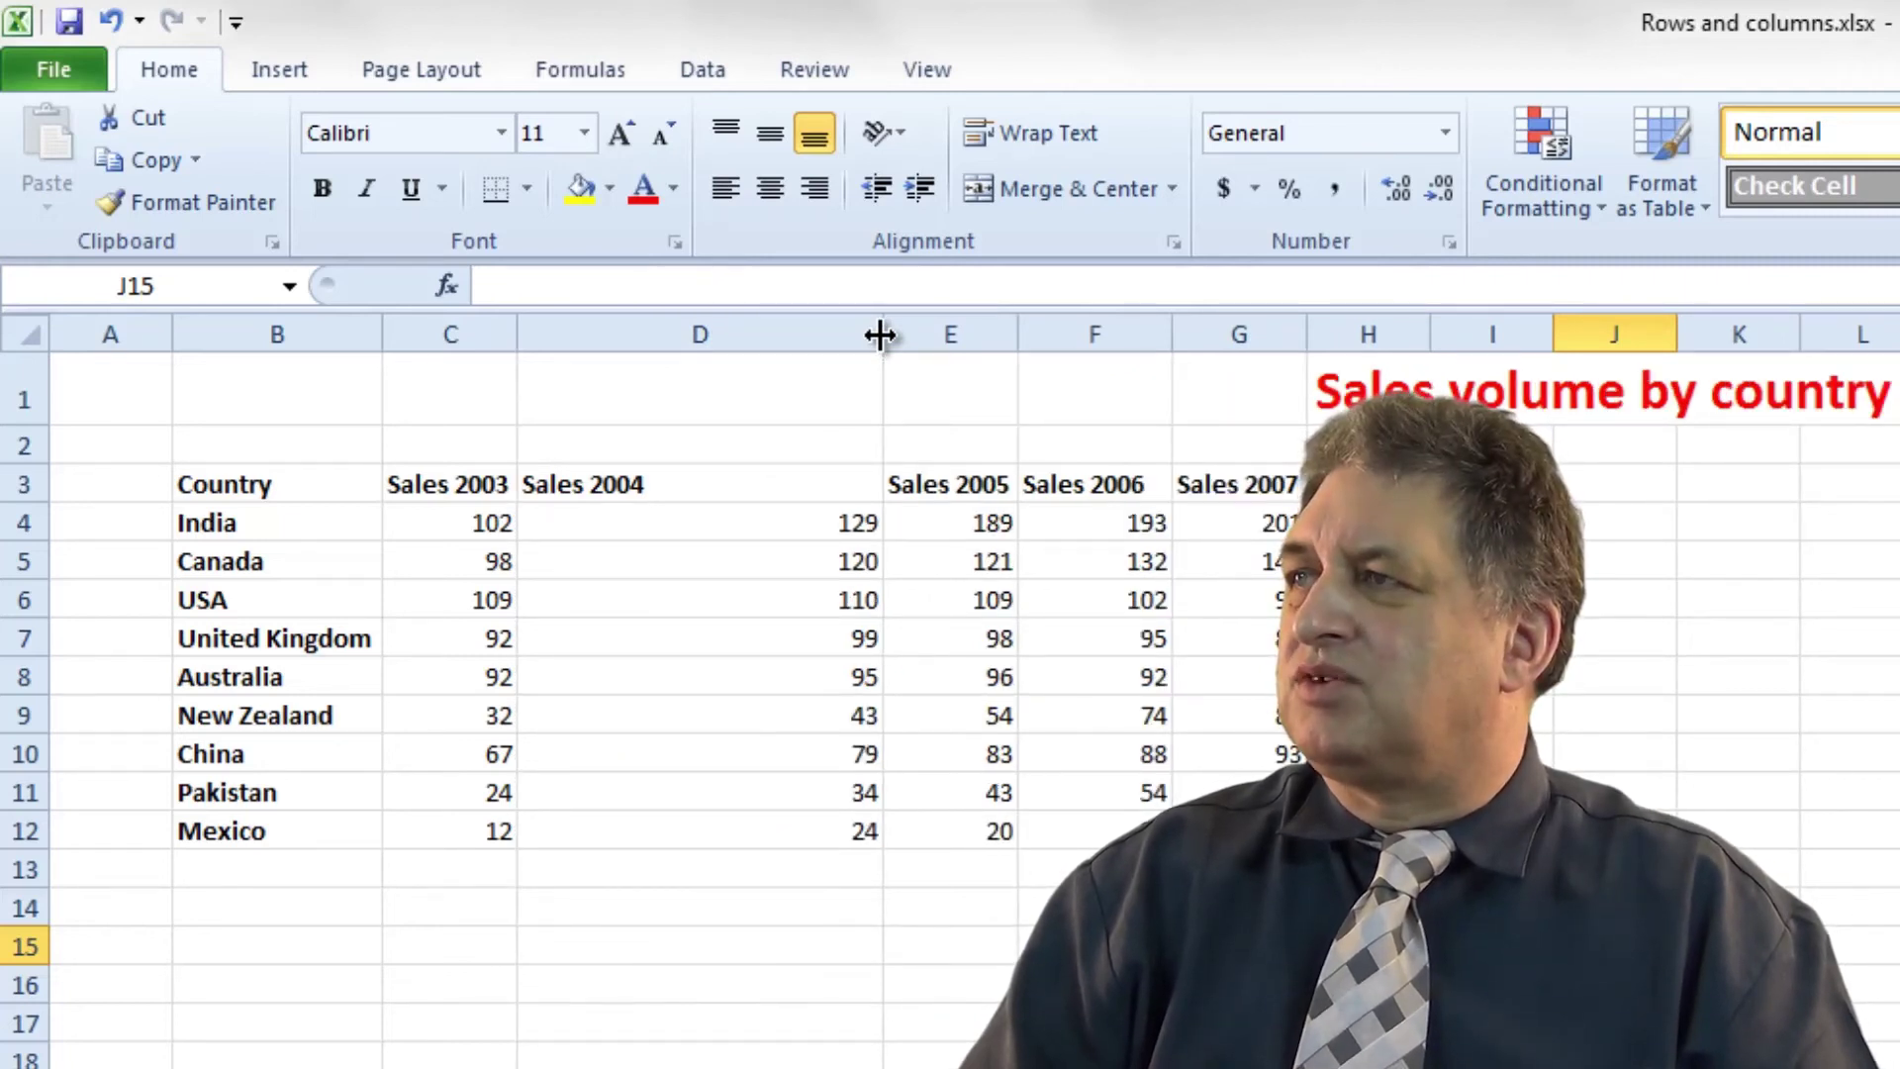
pyautogui.moveTo(880, 337); pyautogui.dragTo(674, 334)
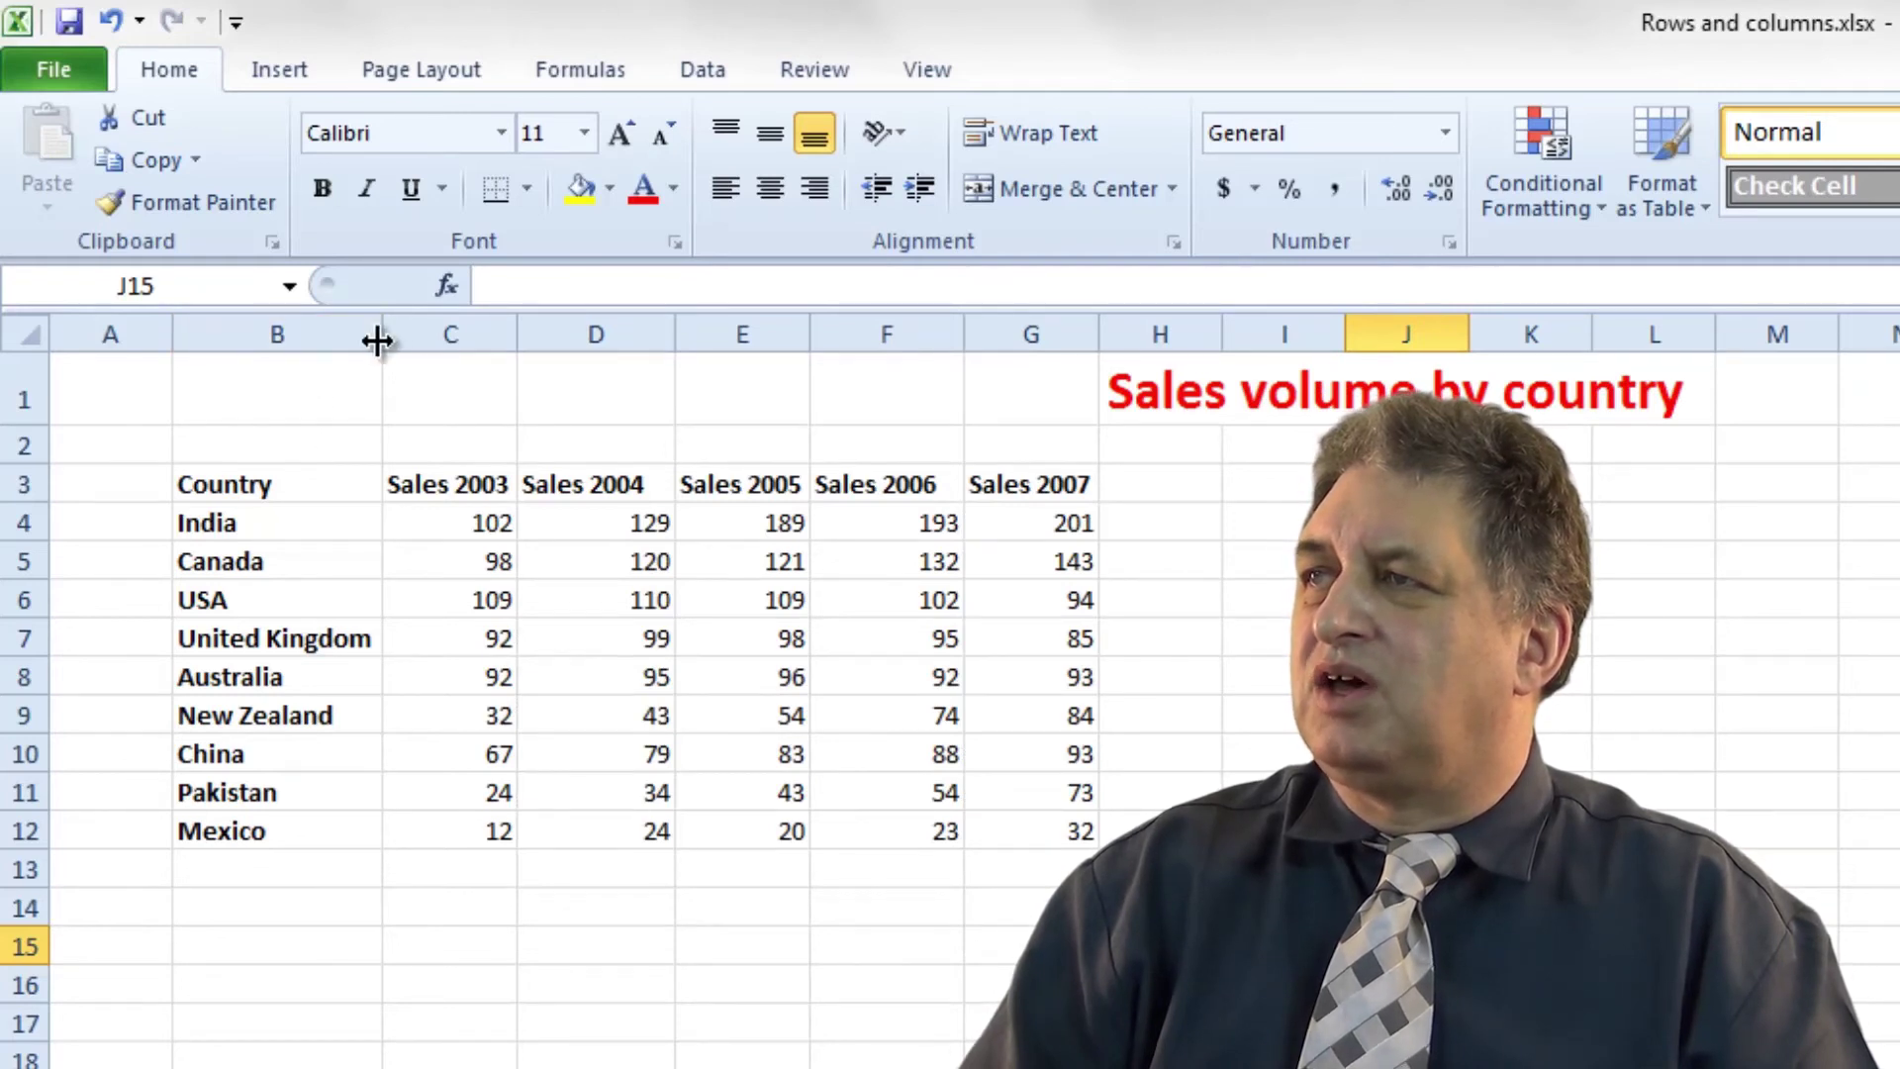
# Step: Resize and autofit column B, then drag columns E, F, C and G narrower
pyautogui.moveTo(385, 337); pyautogui.dragTo(304, 342)
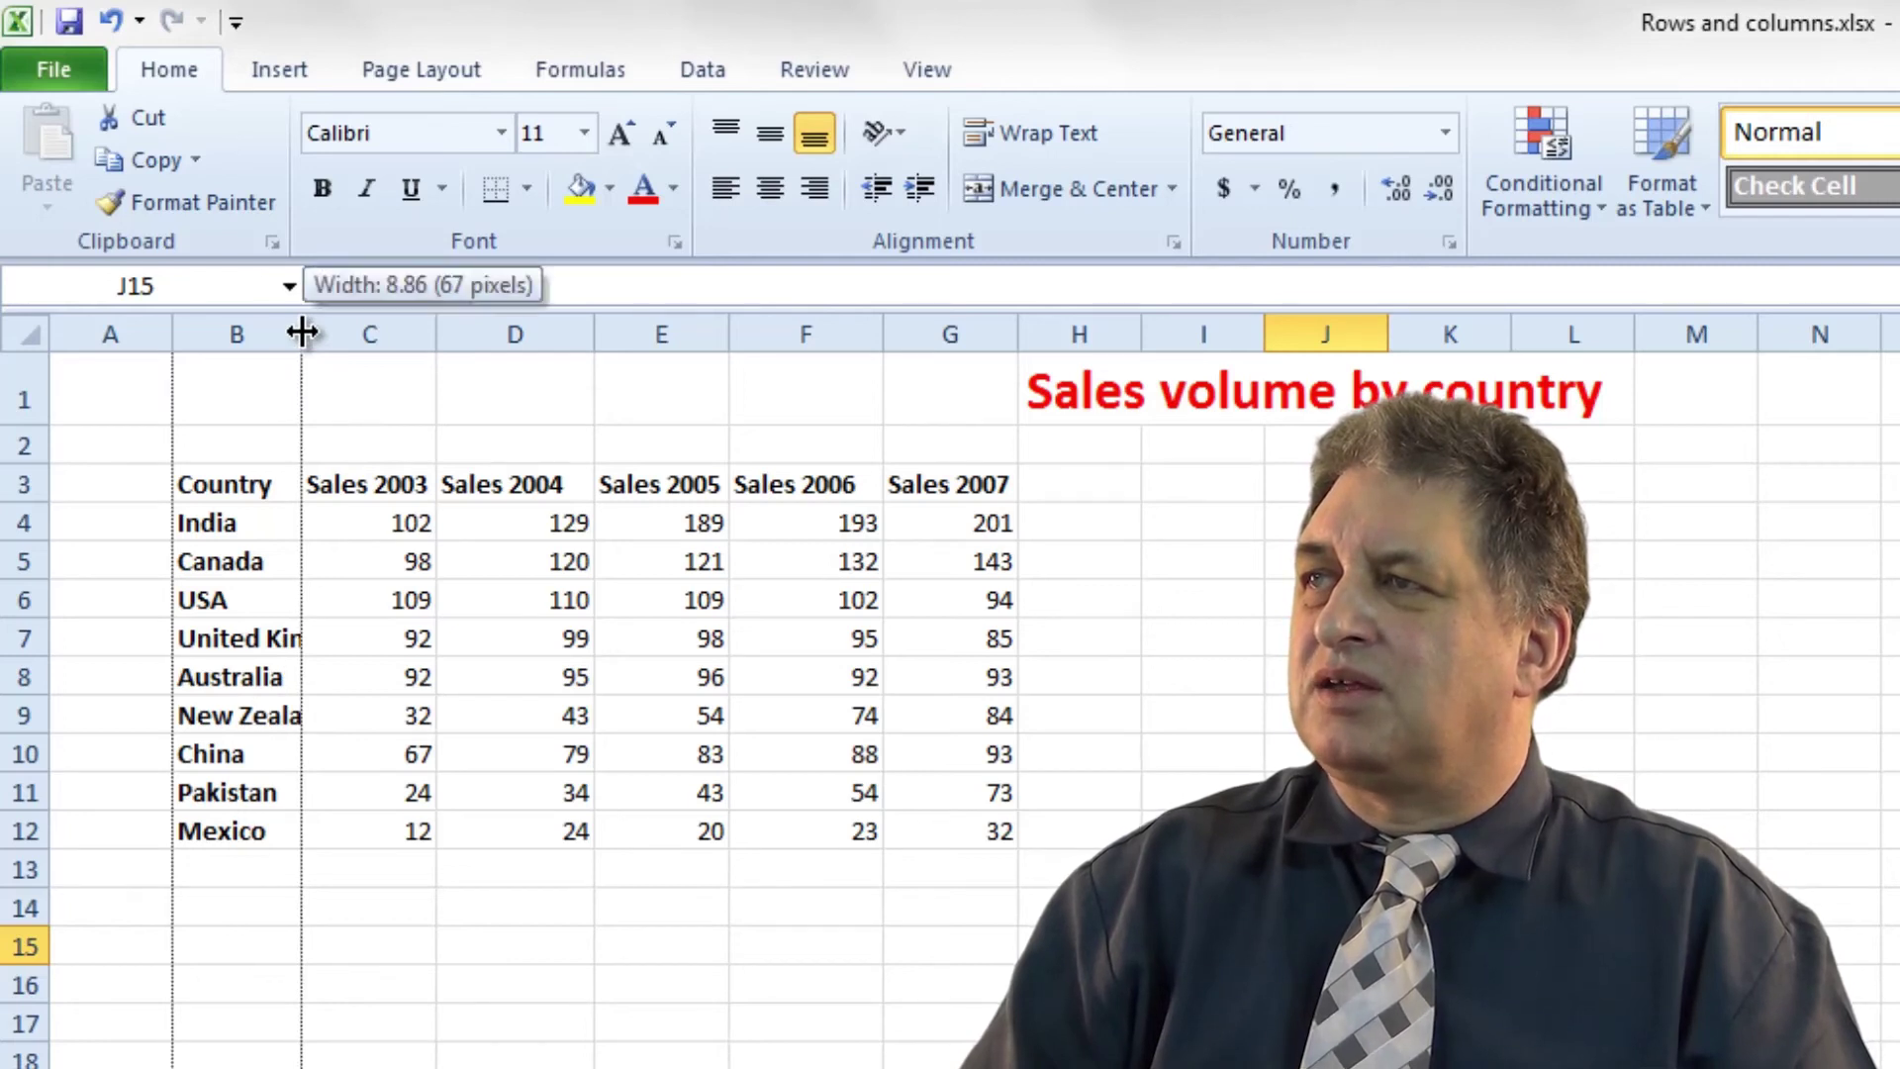
pyautogui.doubleClick(301, 334)
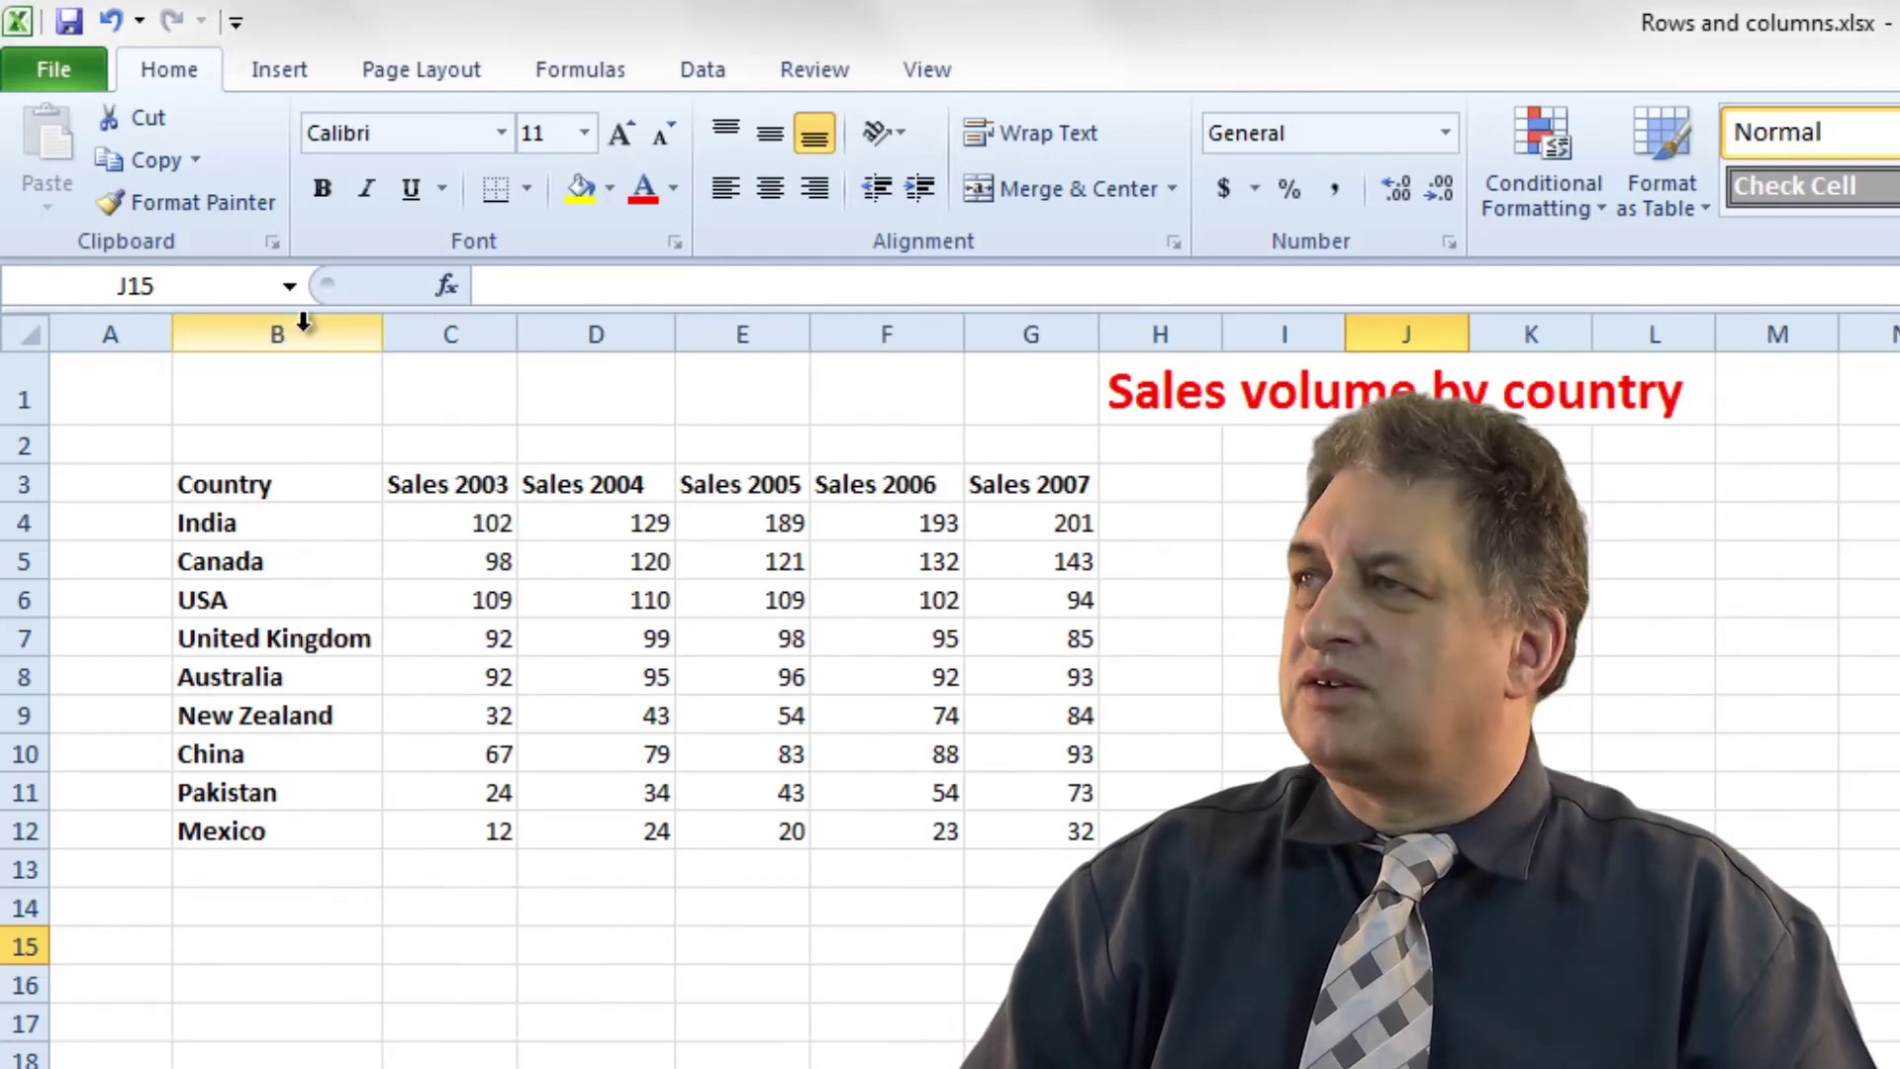
pyautogui.moveTo(808, 336); pyautogui.dragTo(754, 336)
pyautogui.moveTo(908, 335); pyautogui.dragTo(803, 336)
pyautogui.moveTo(515, 334); pyautogui.dragTo(304, 333)
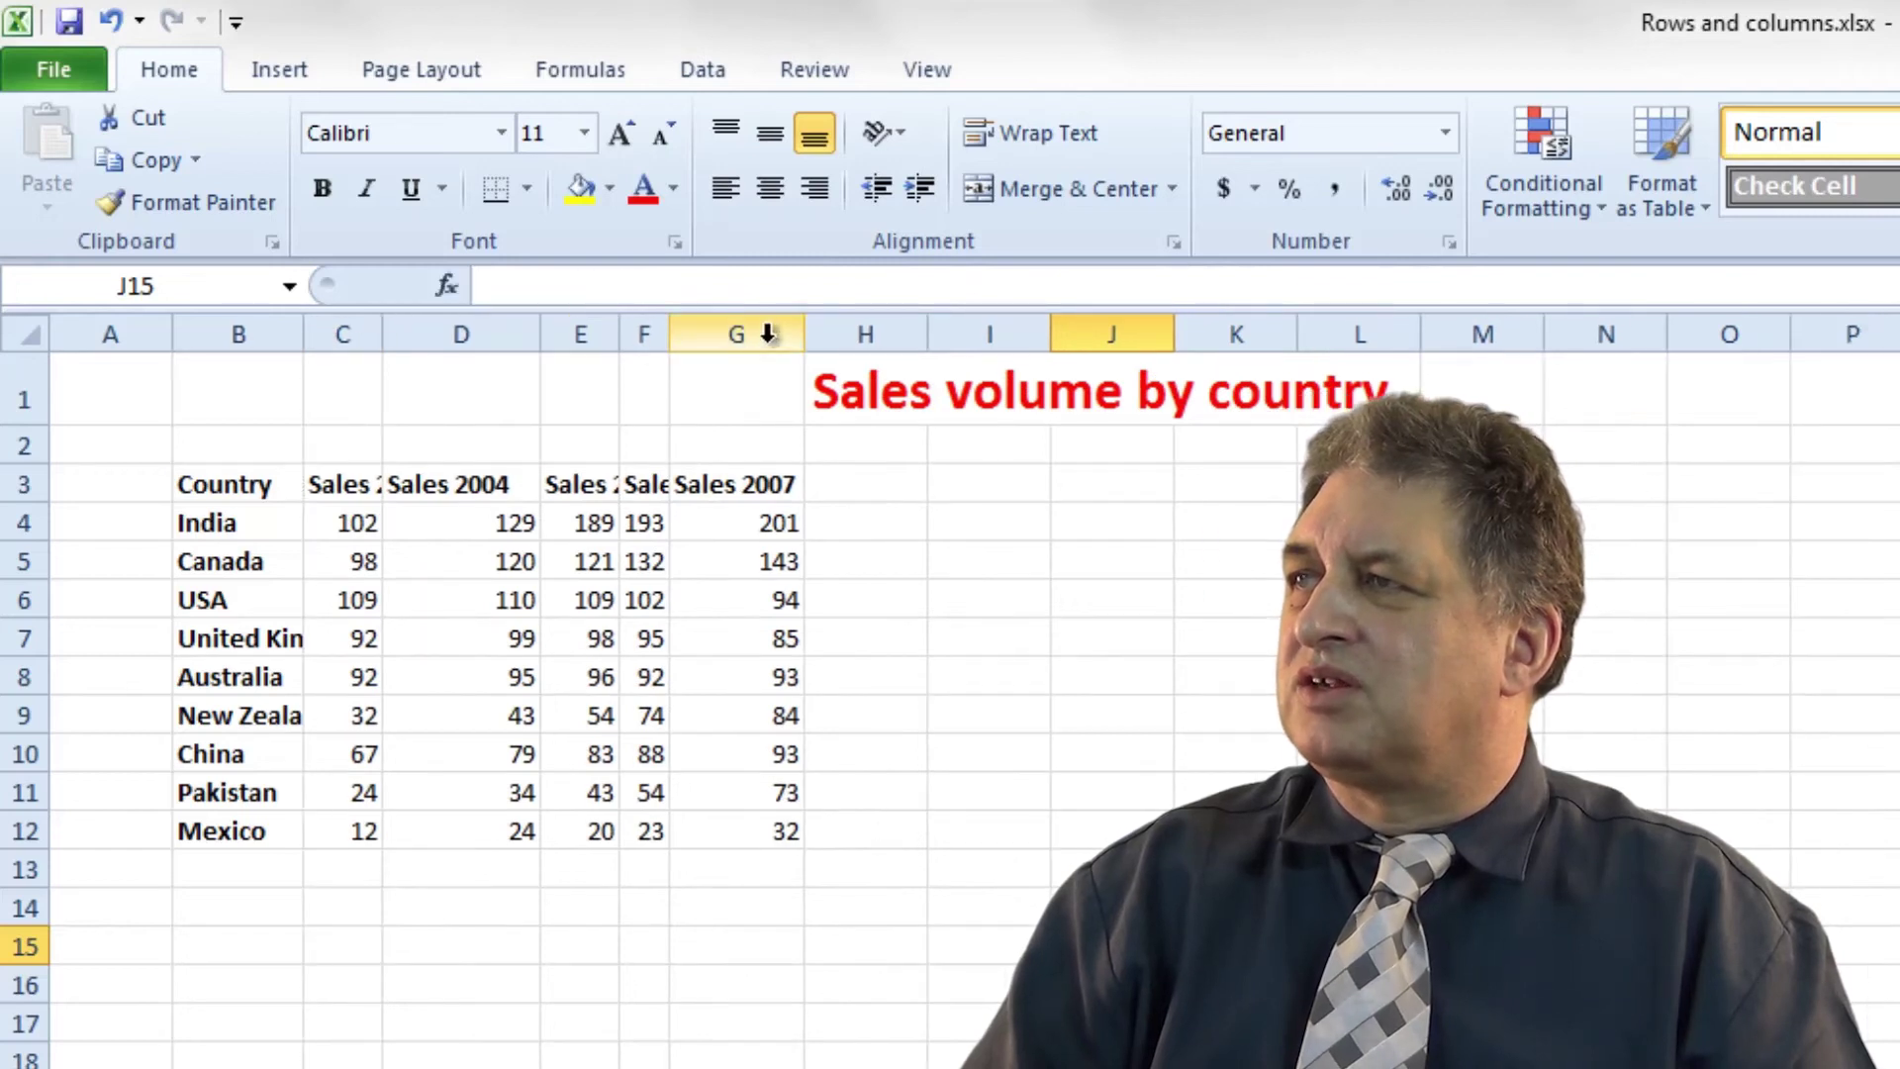
pyautogui.moveTo(801, 334); pyautogui.dragTo(752, 335)
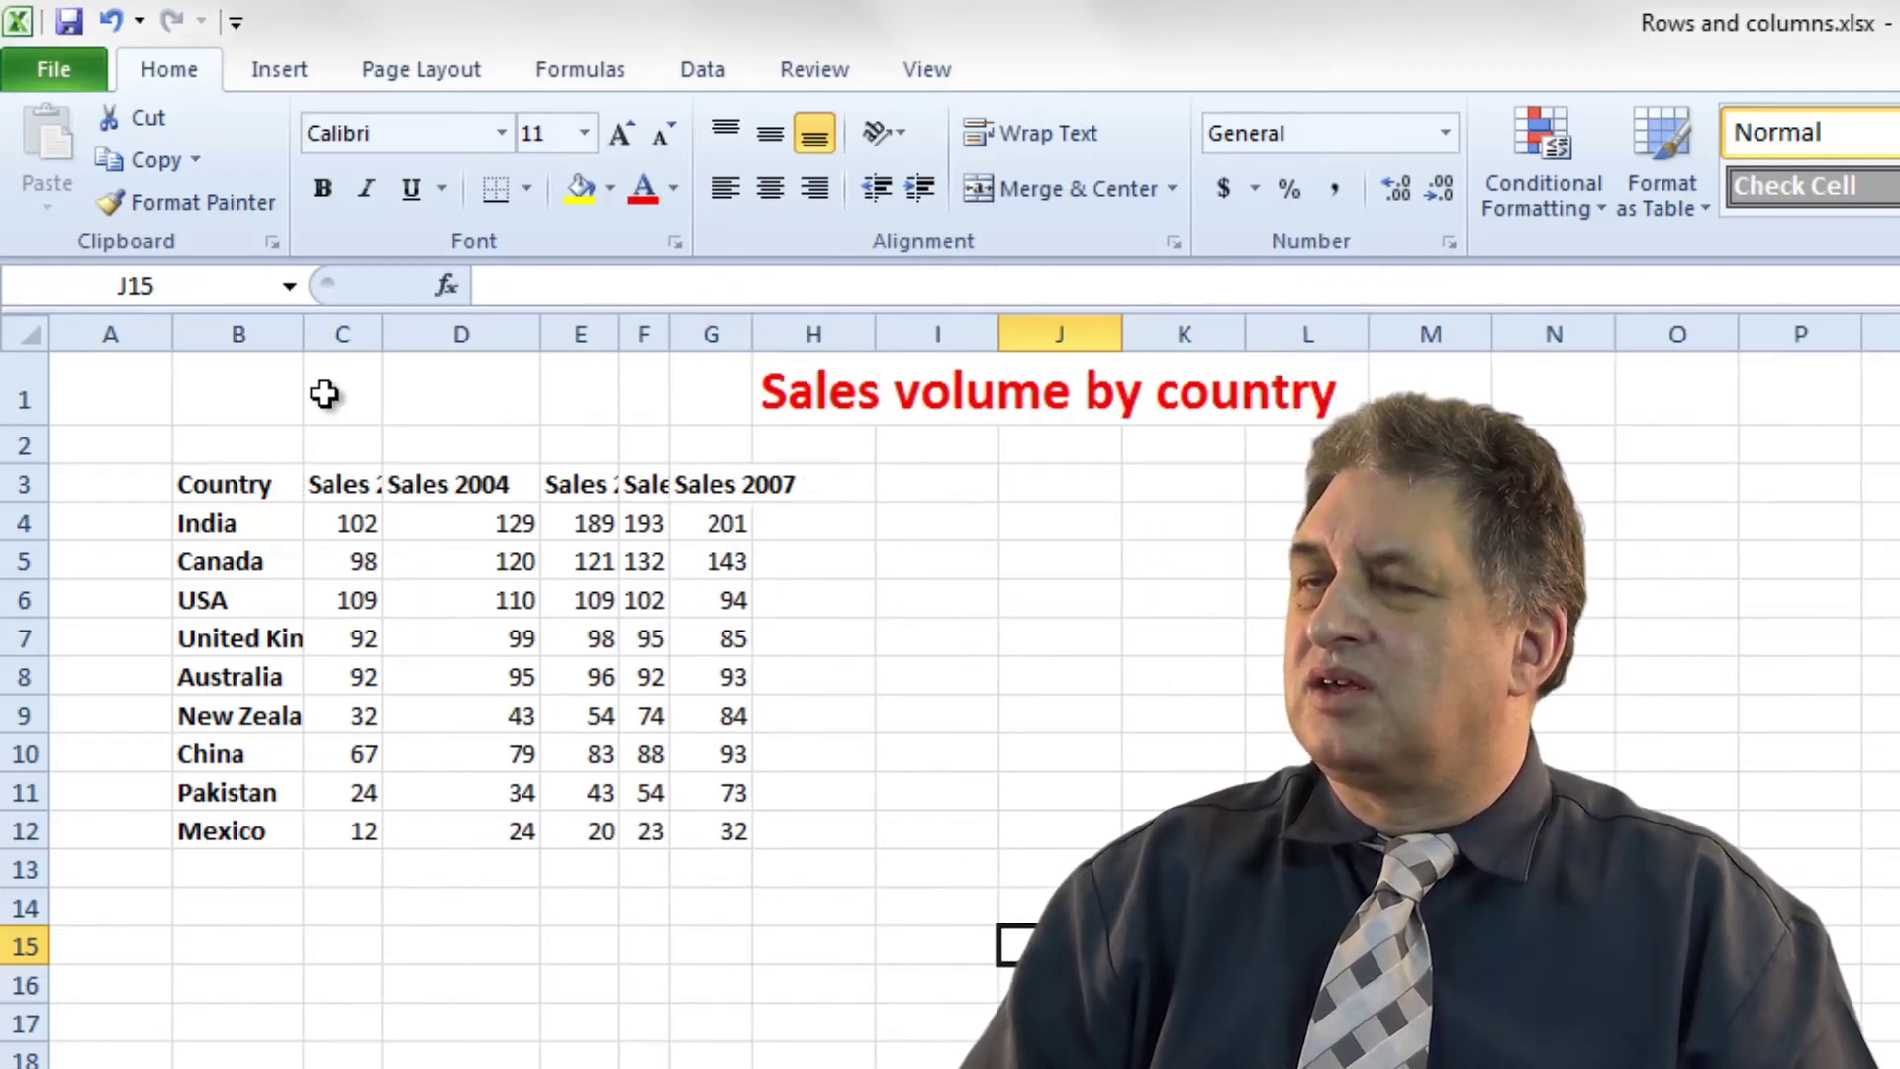
# Step: Select columns B through G and autofit them all with one border double-click
pyautogui.click(241, 335)
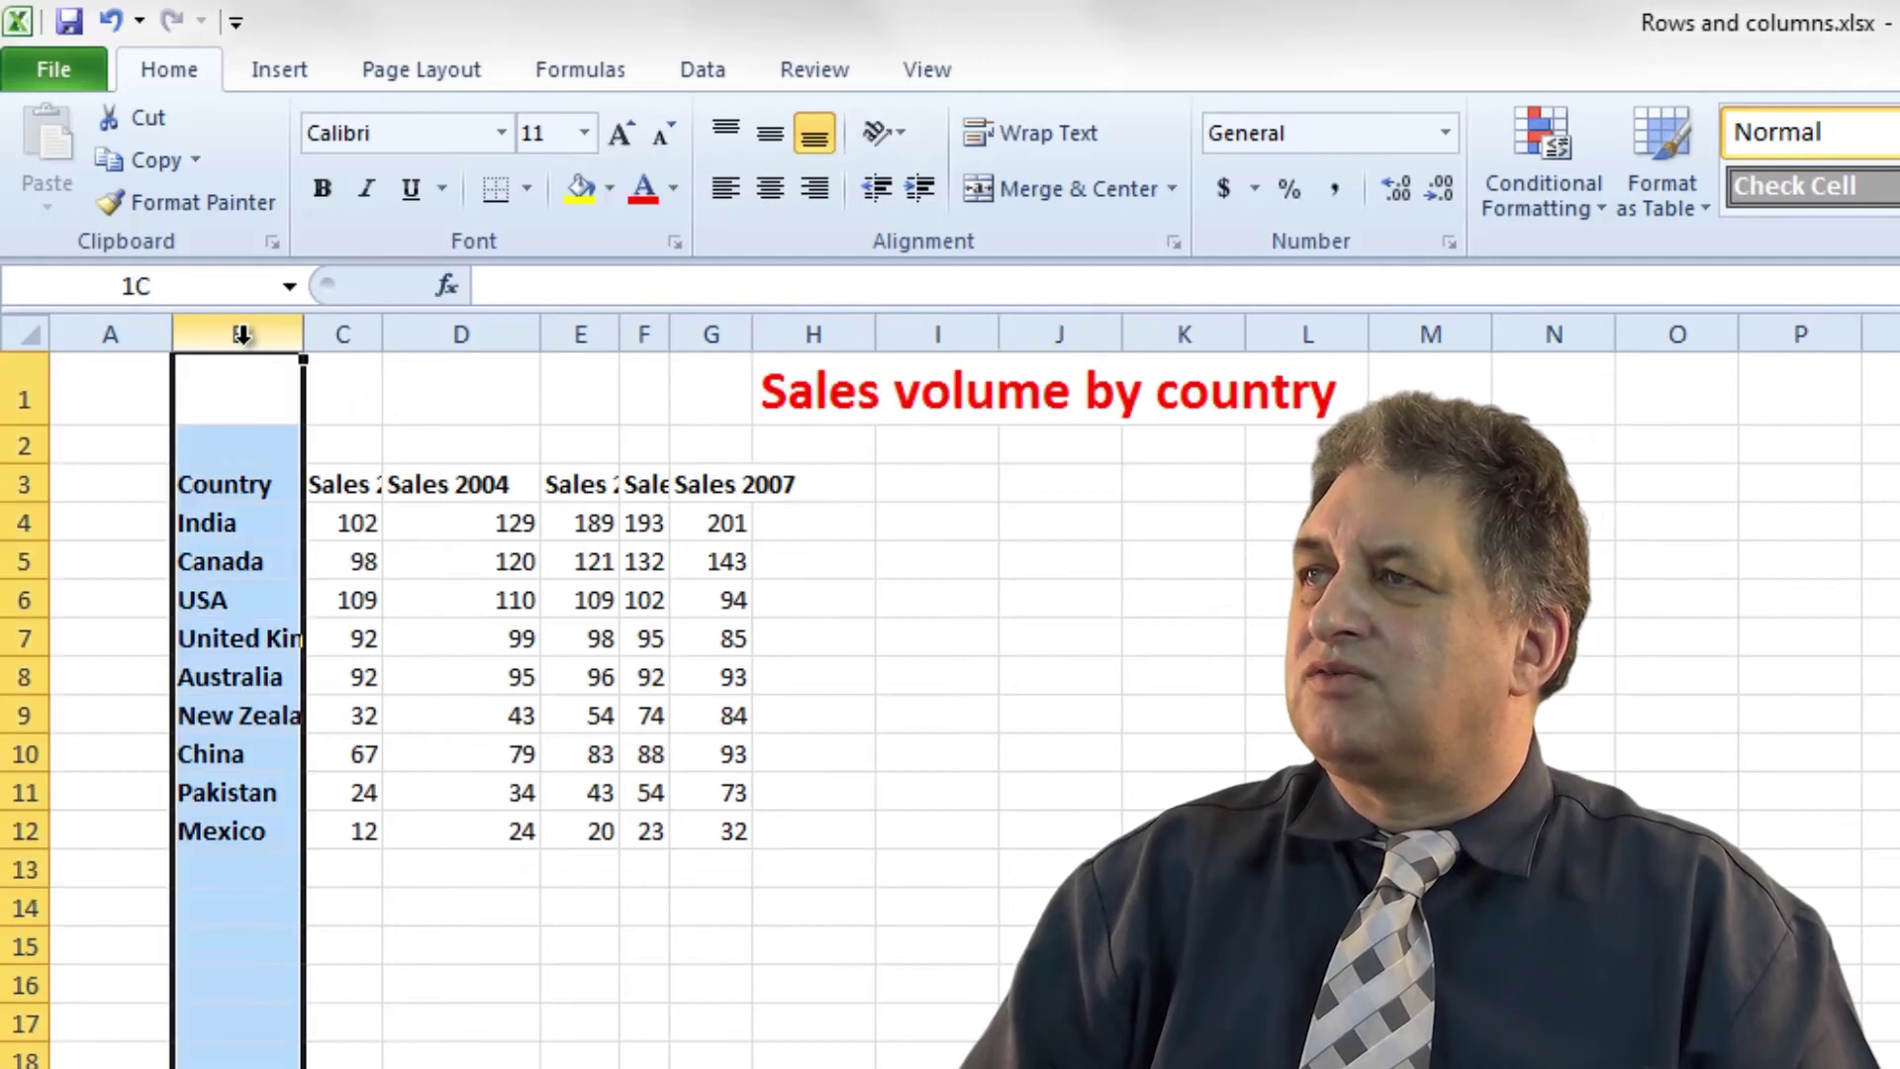
pyautogui.keyDown('shift'); pyautogui.click(718, 335); pyautogui.keyUp('shift')
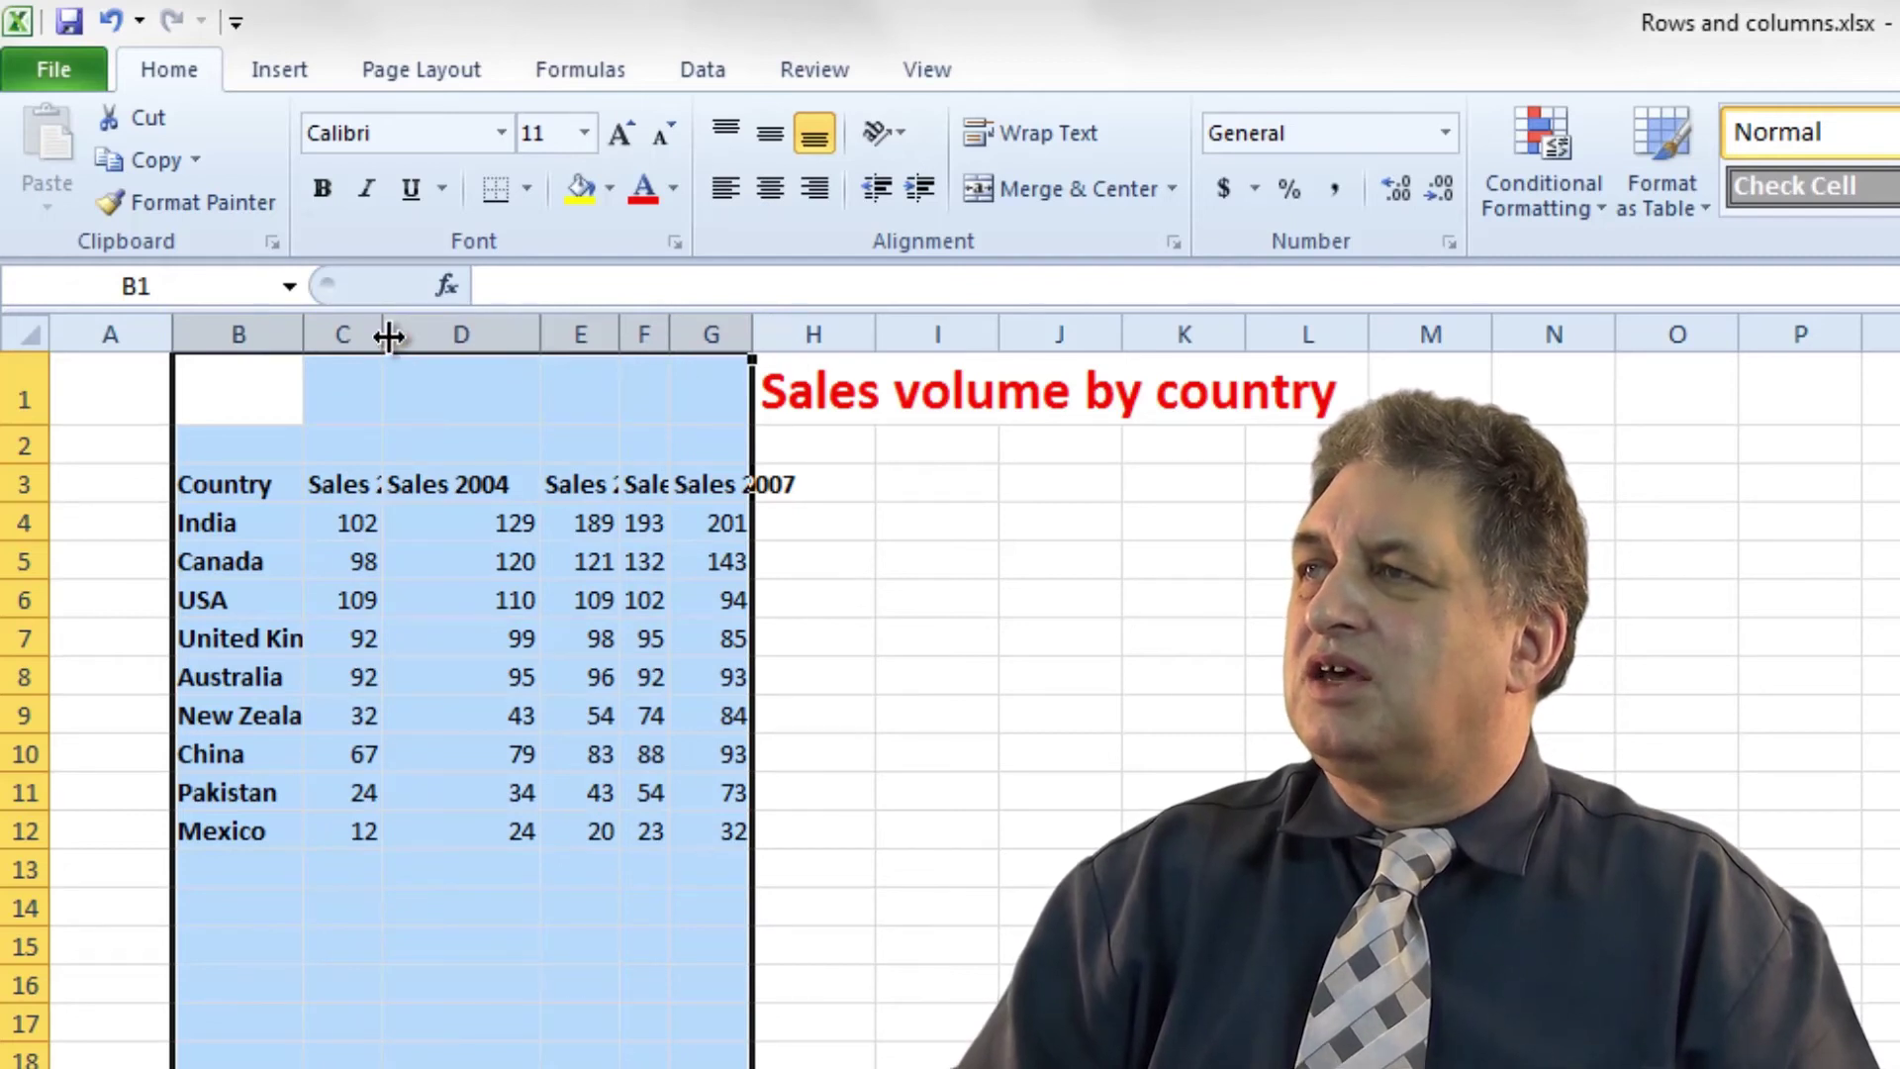
pyautogui.doubleClick(540, 333)
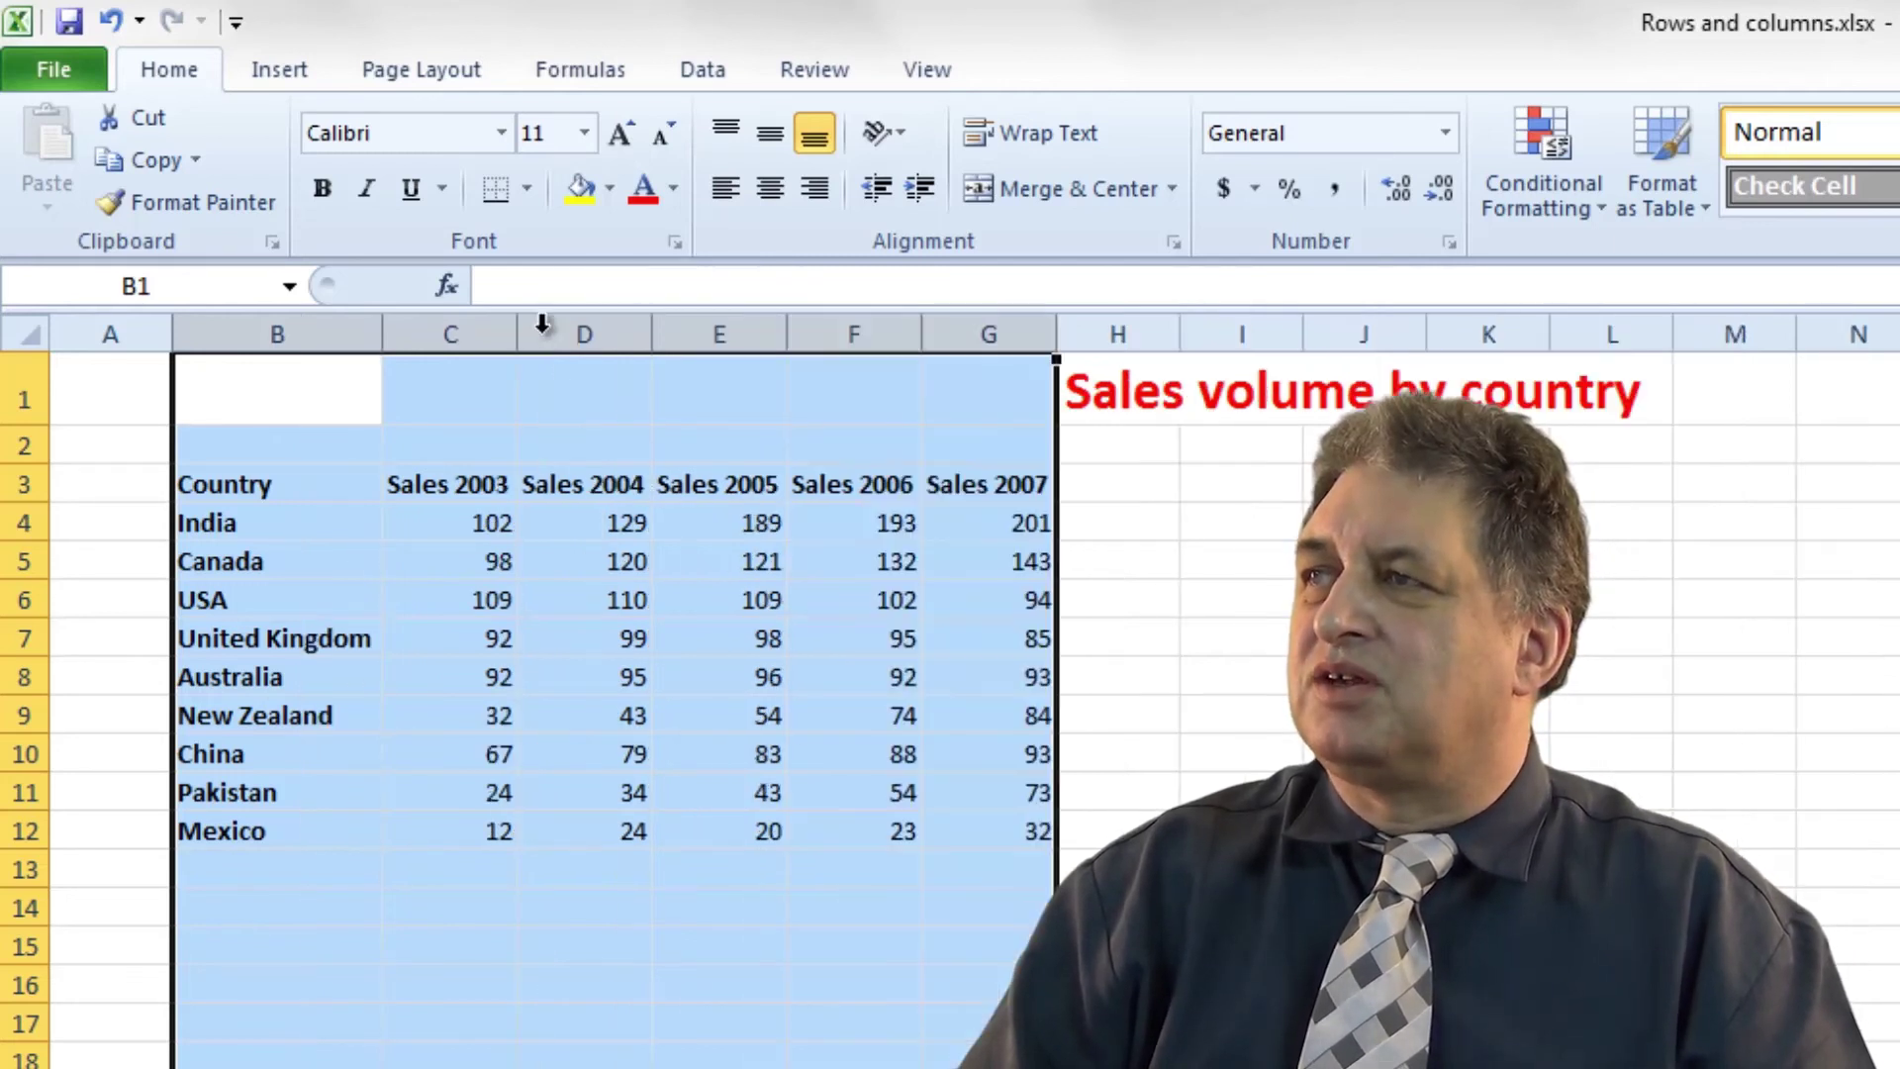
pyautogui.click(575, 740)
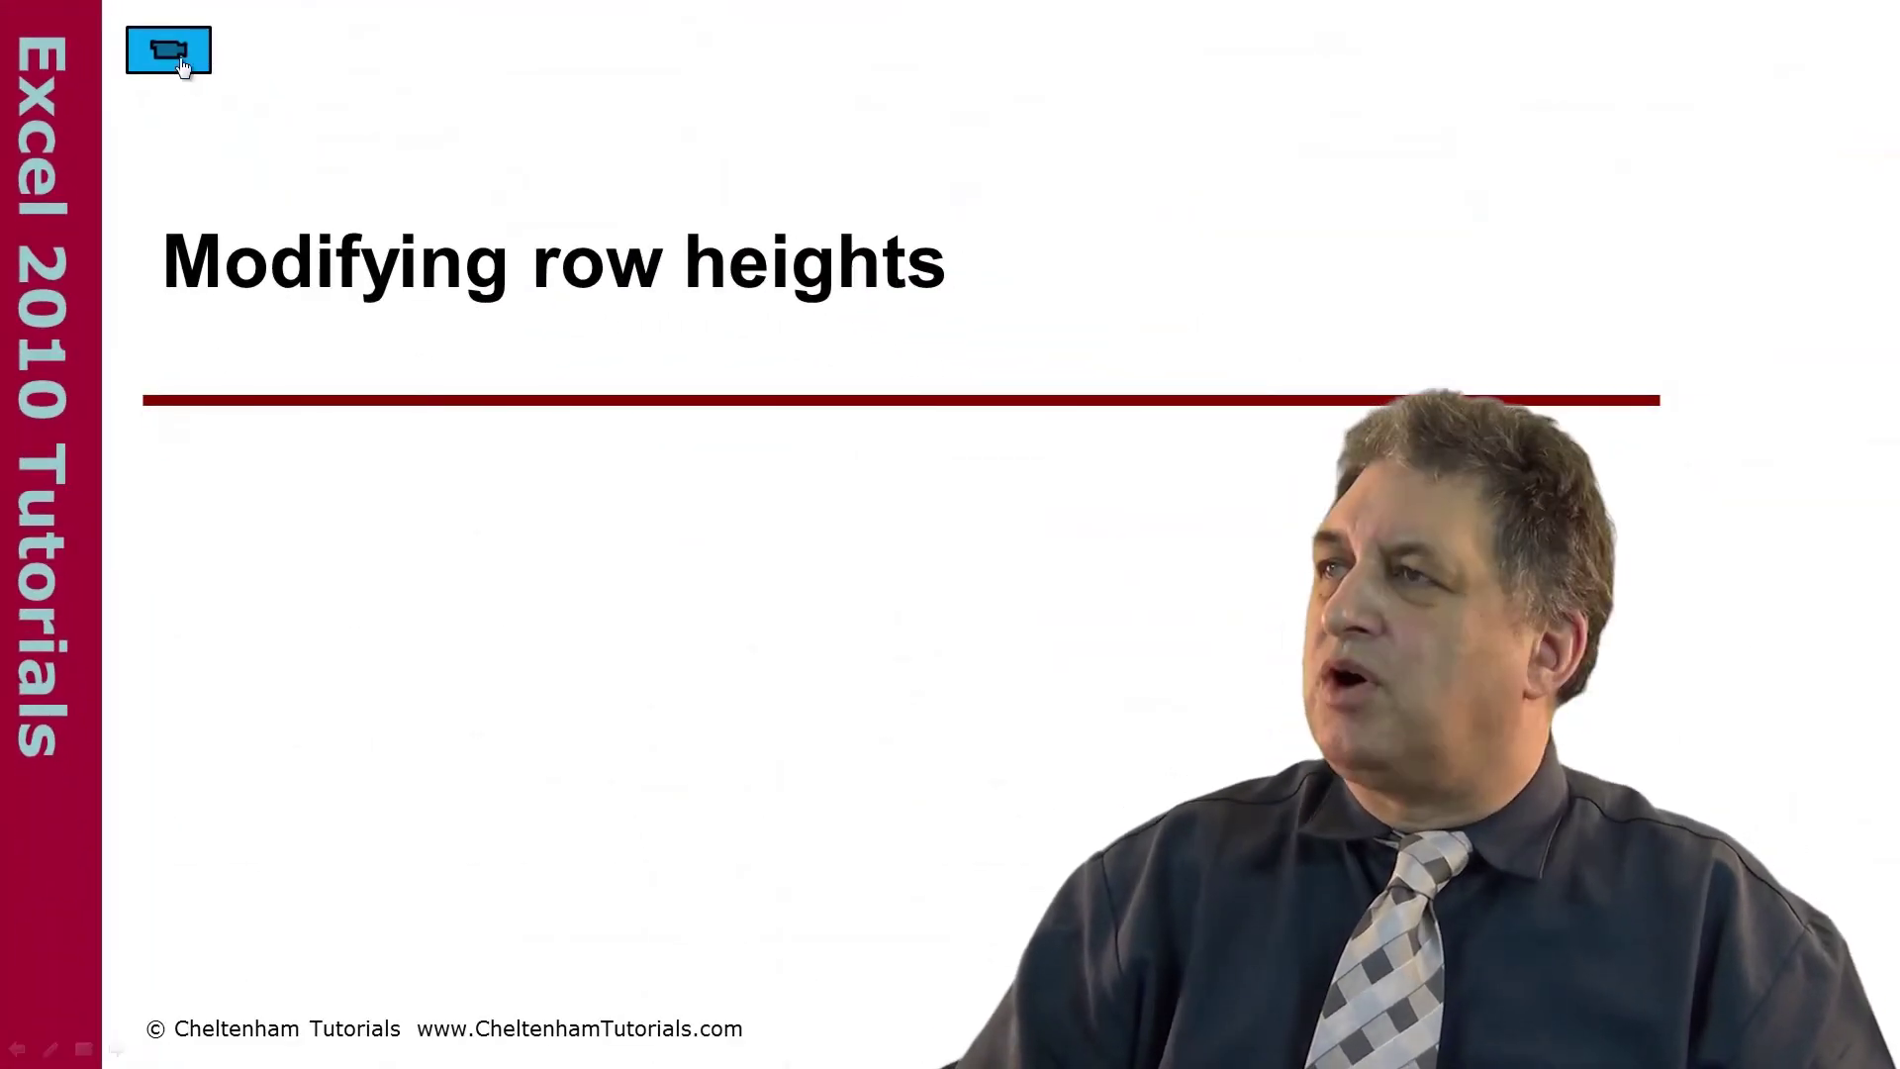
# Step: Move past the title slide to the 'Modifying row heights' sales sheet
pyautogui.click(174, 51)
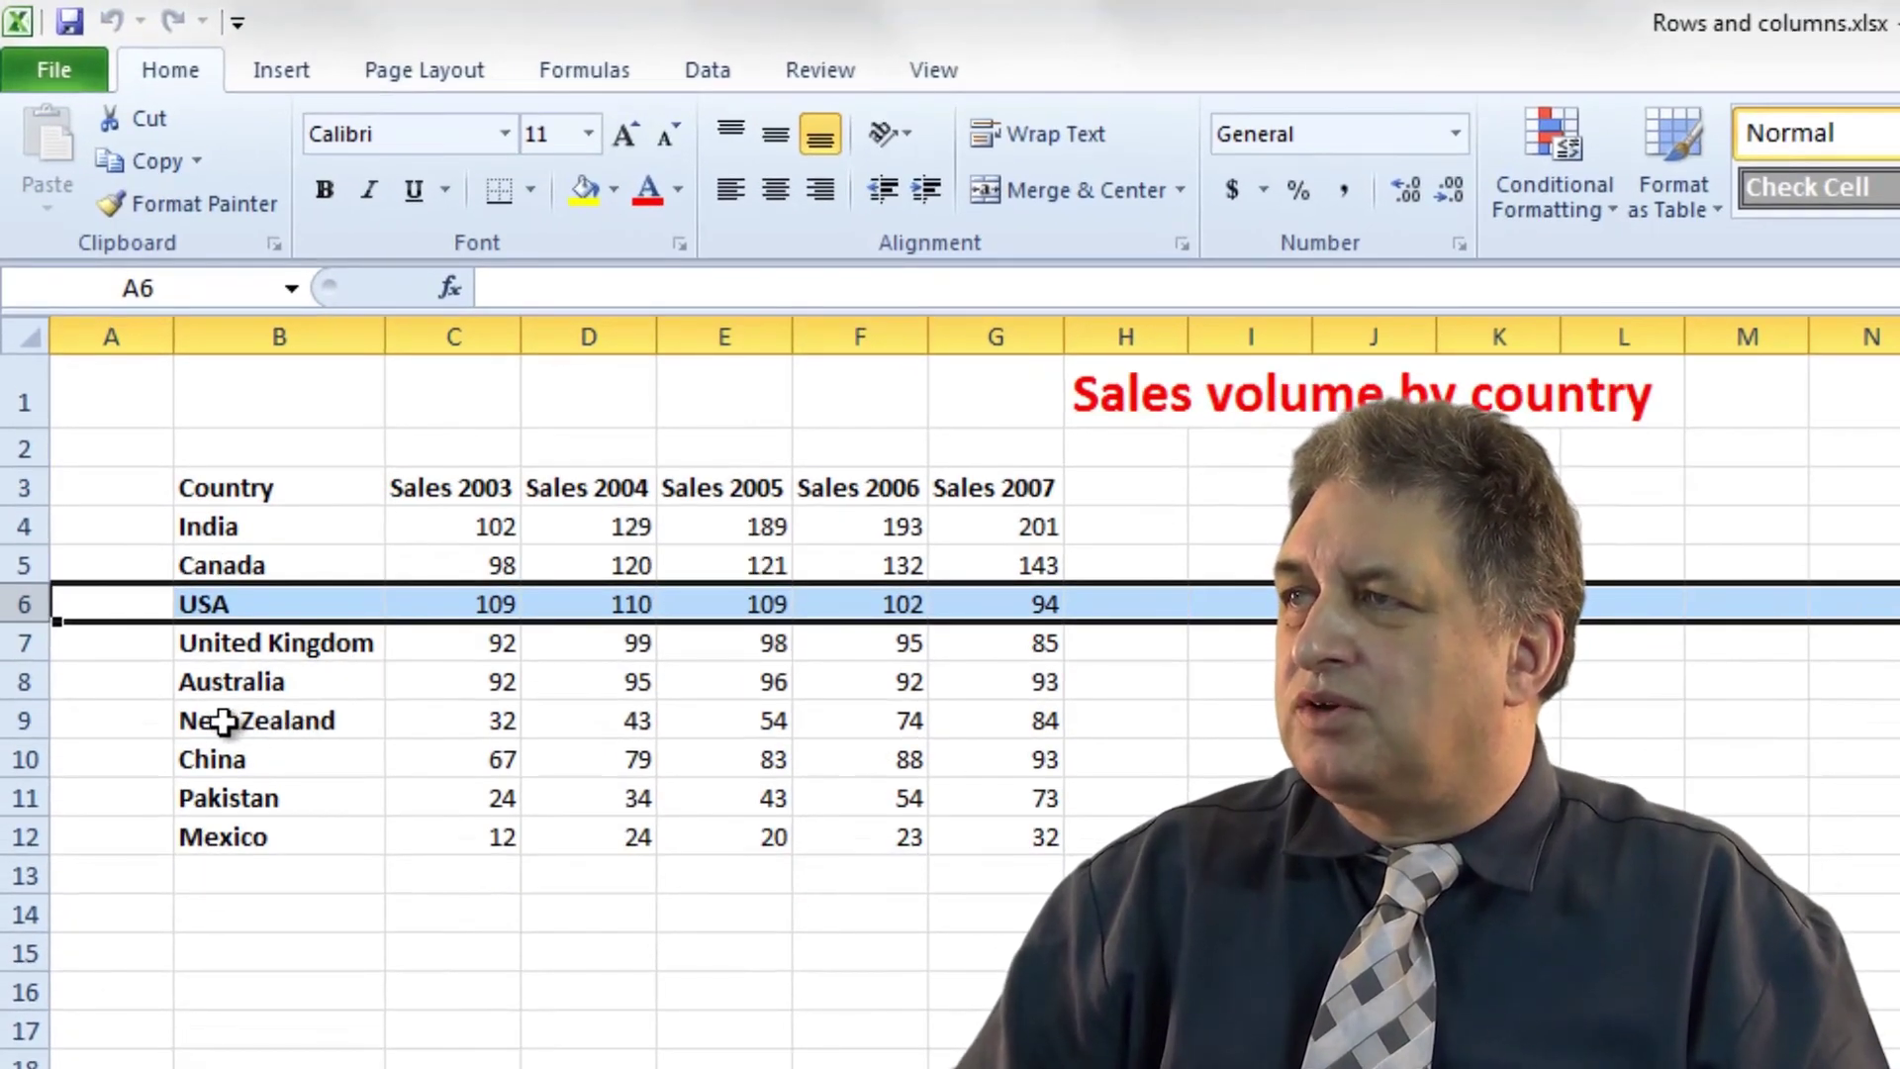
pyautogui.click(21, 721)
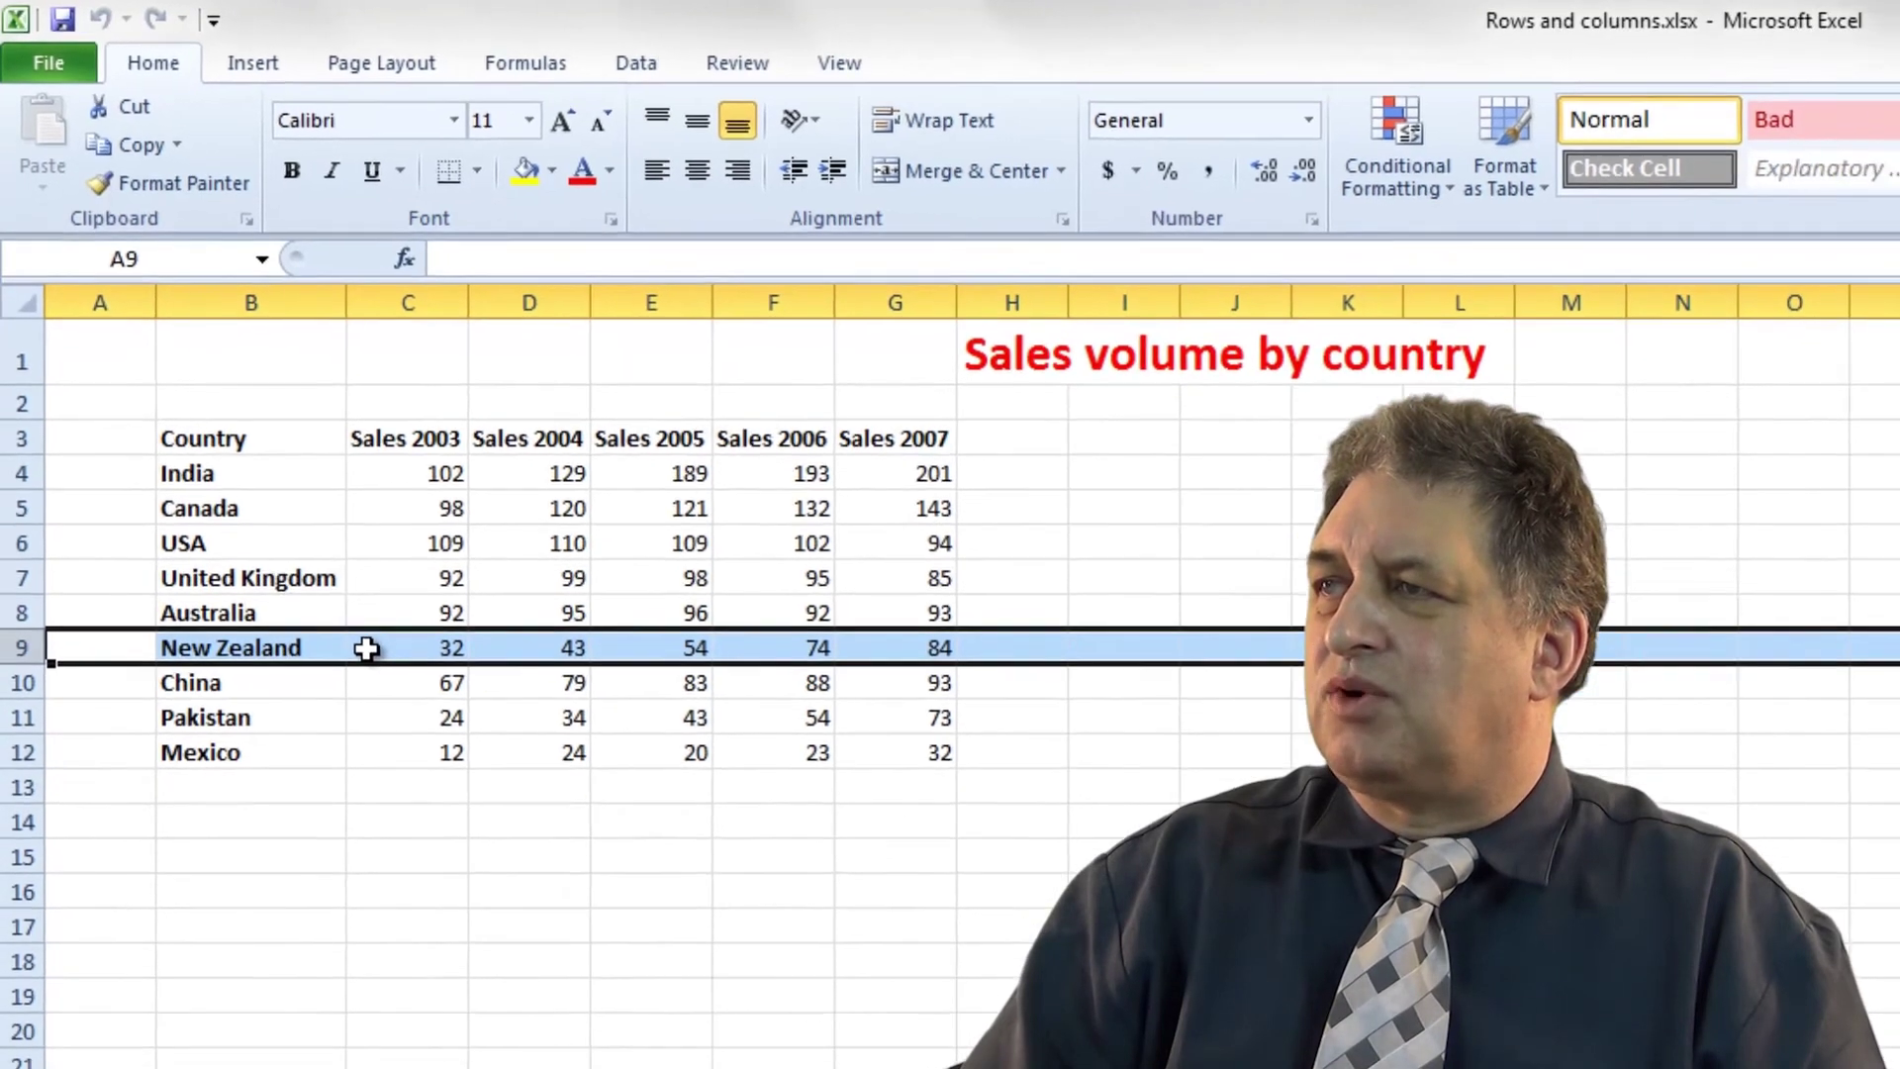
pyautogui.rightClick(408, 723)
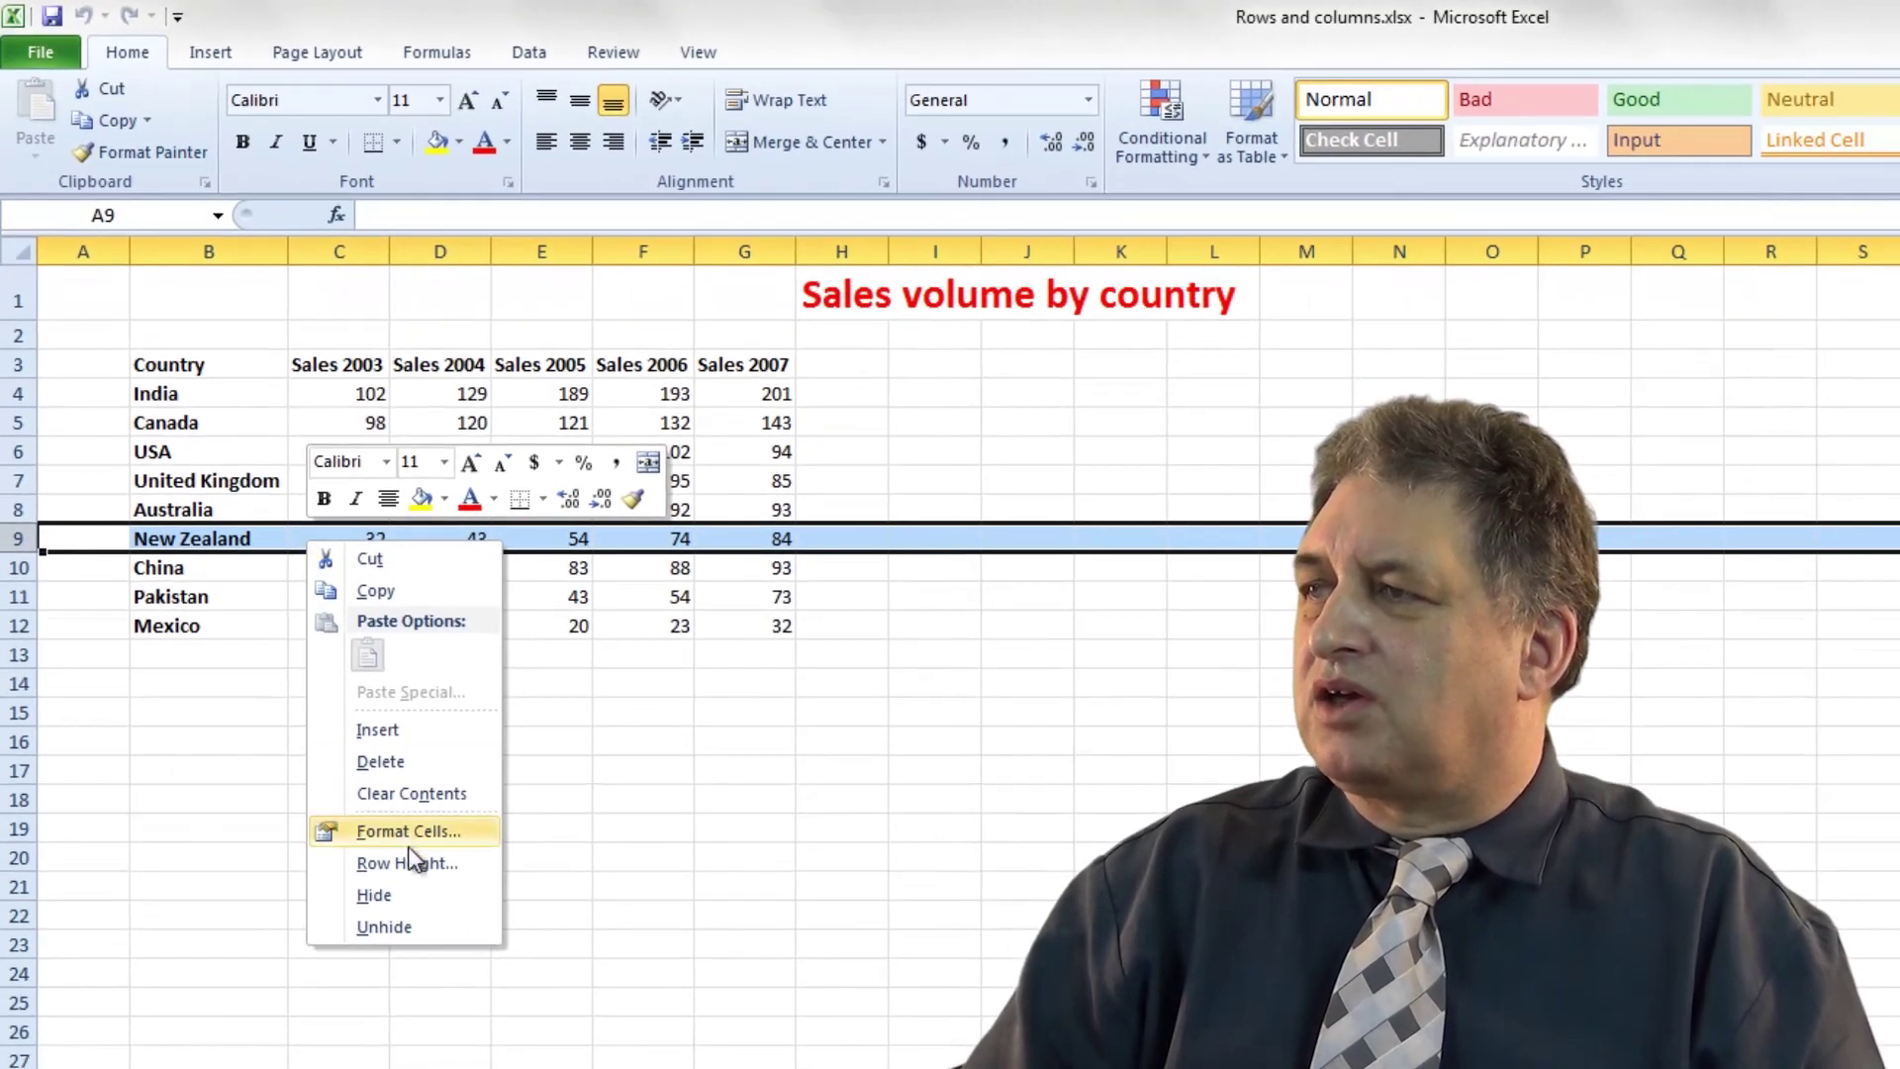
pyautogui.click(394, 863)
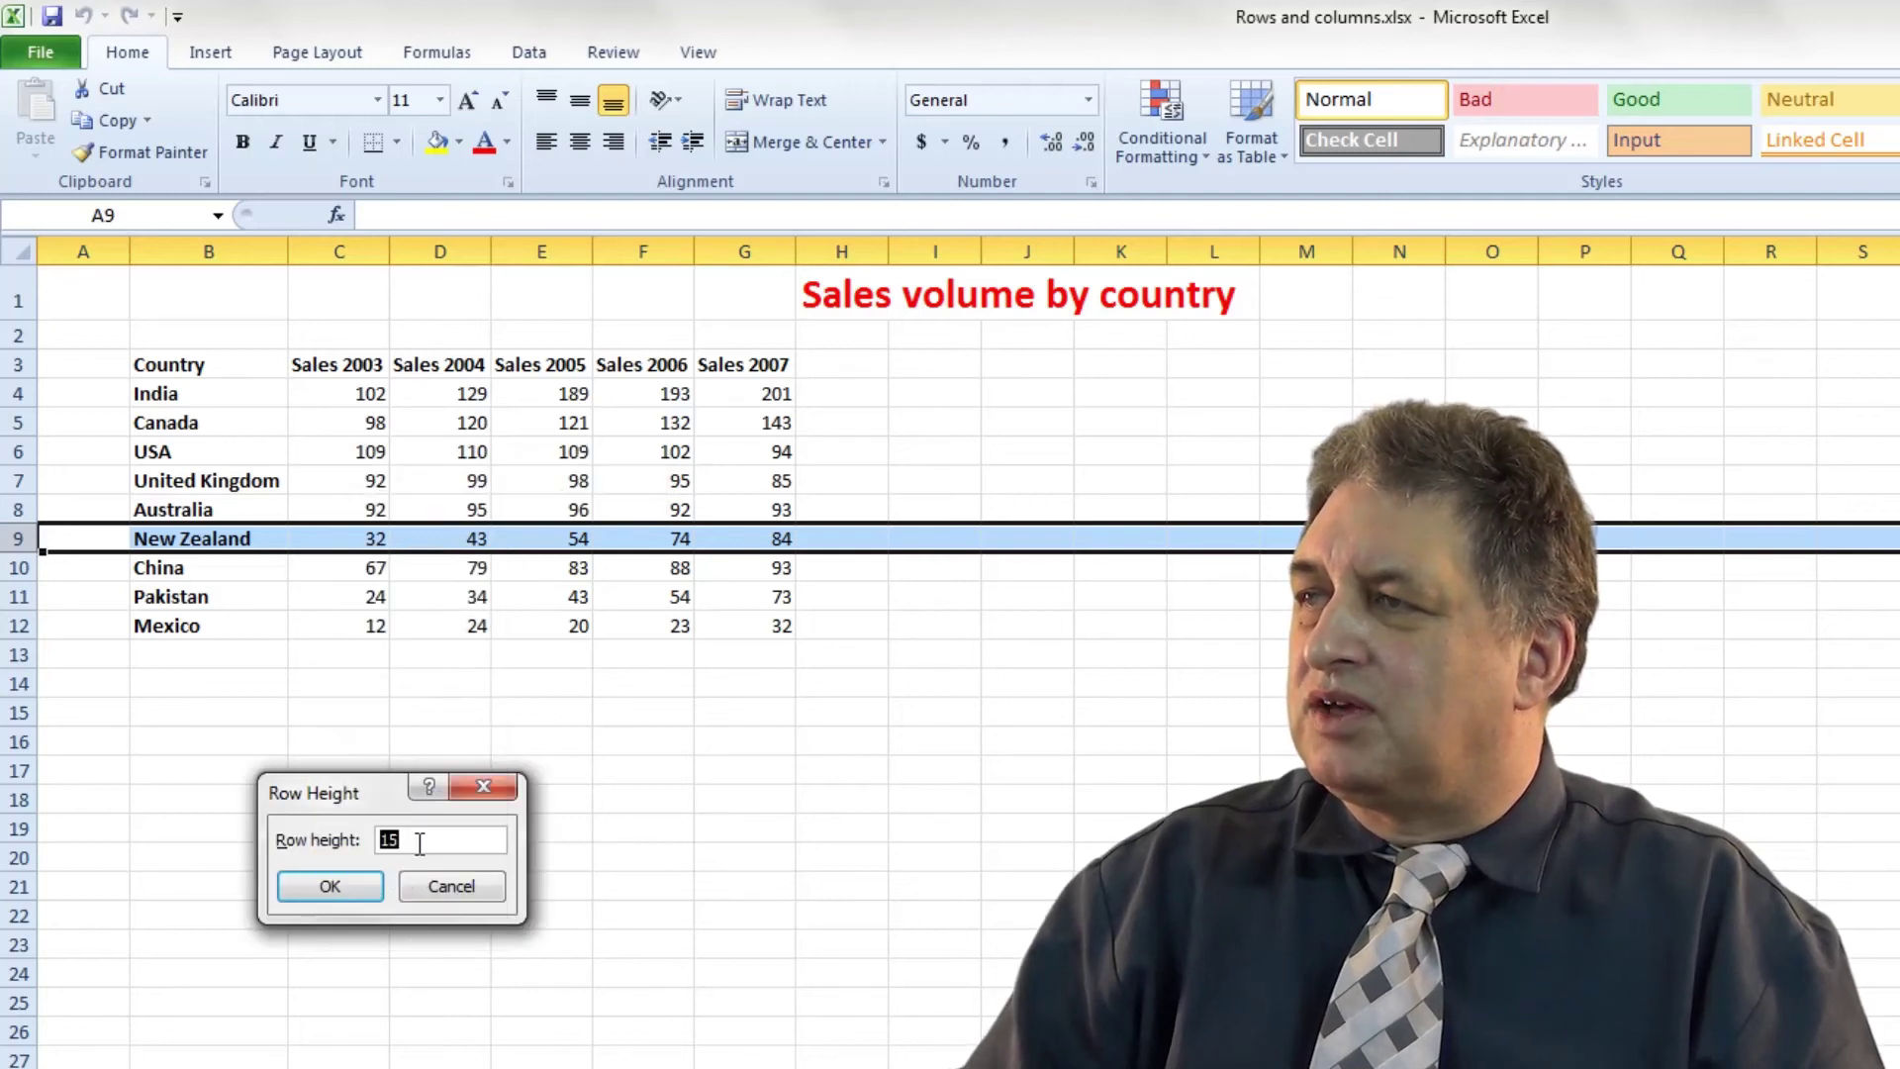
pyautogui.moveTo(420, 844); pyautogui.dragTo(348, 843)
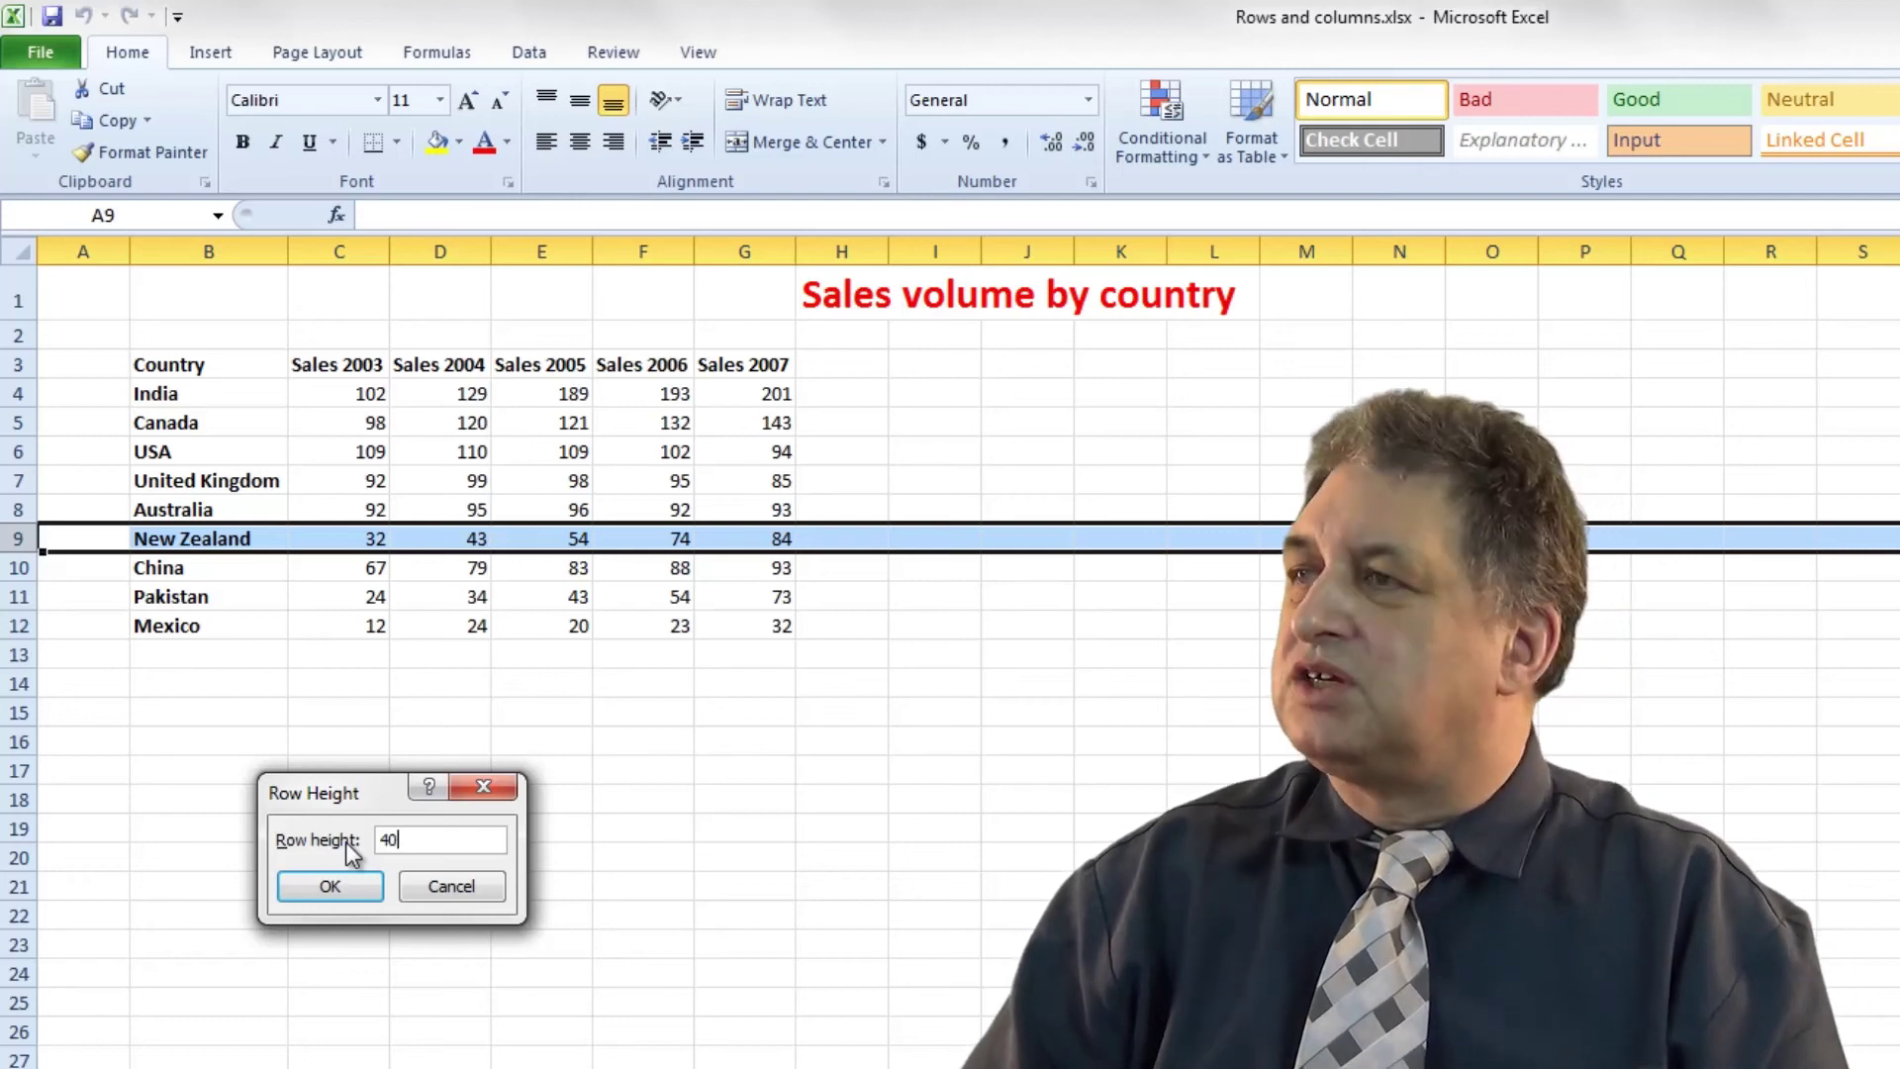
pyautogui.click(338, 890)
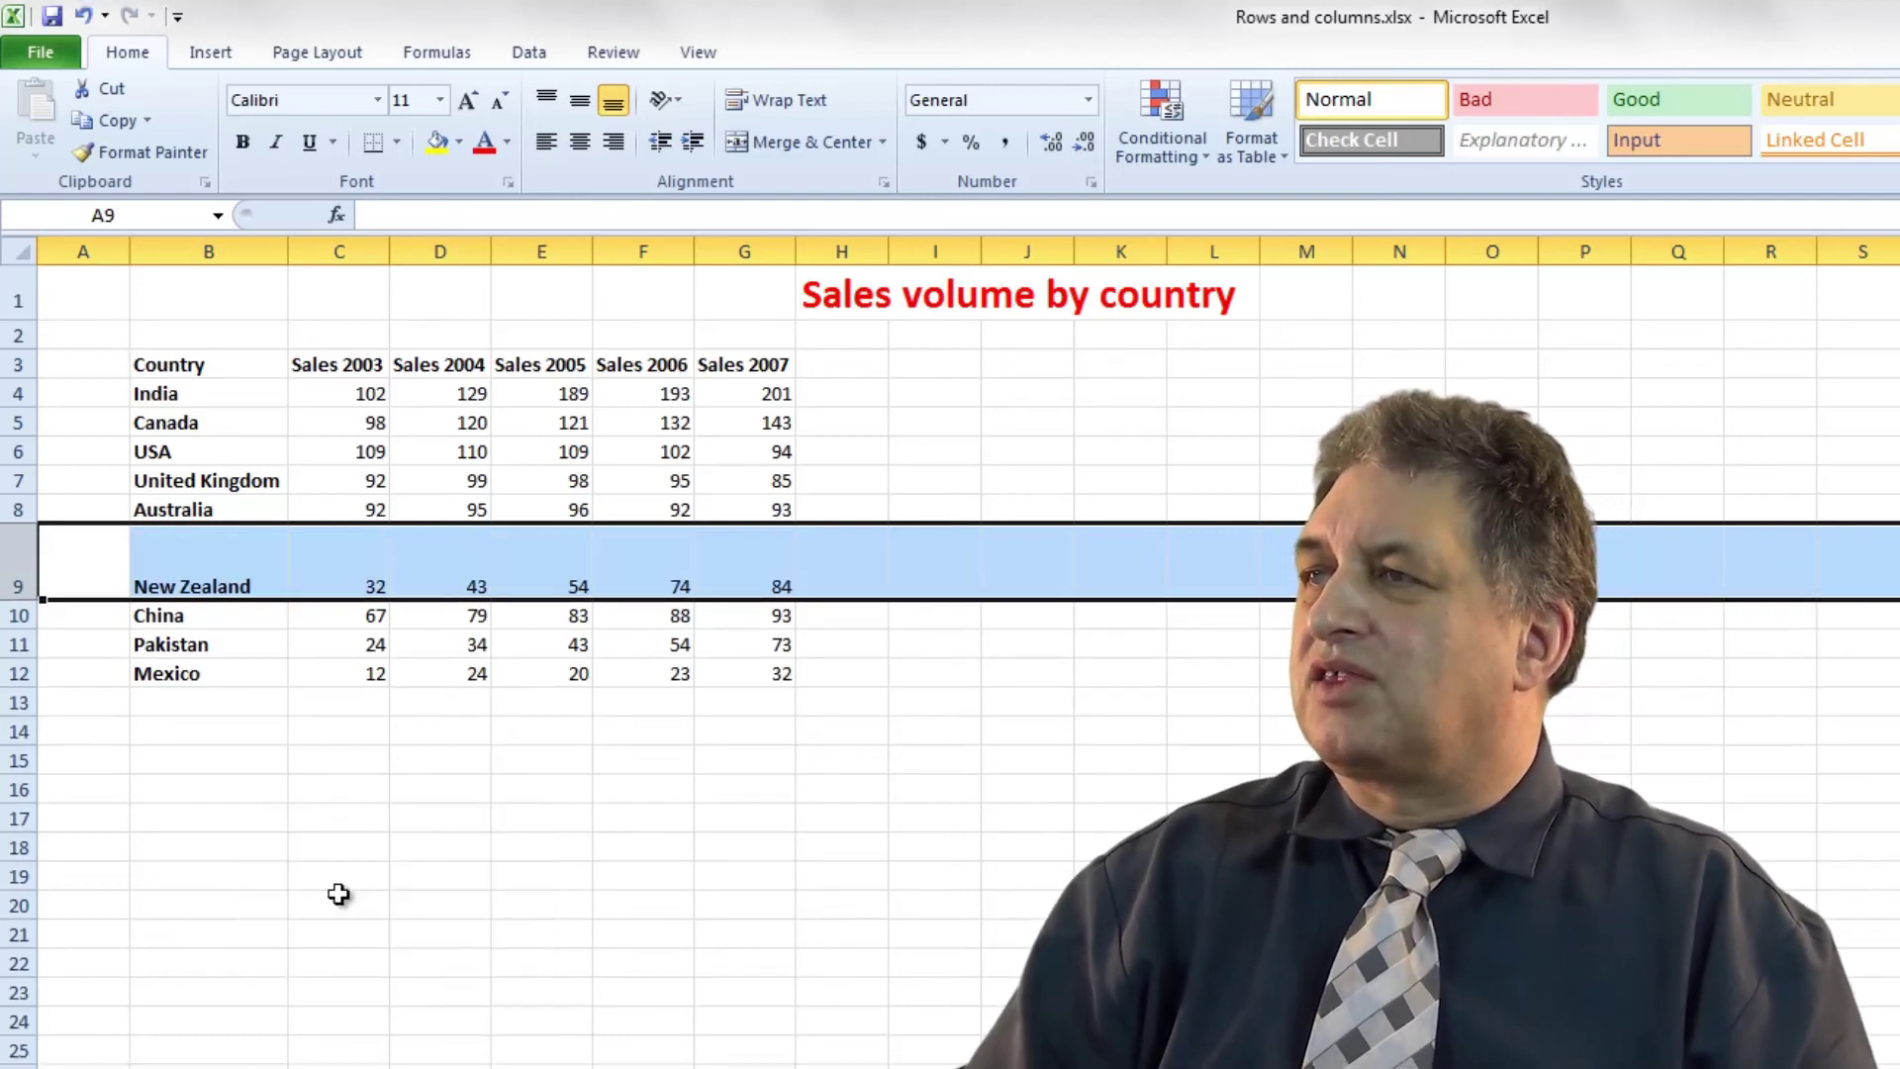
pyautogui.click(339, 900)
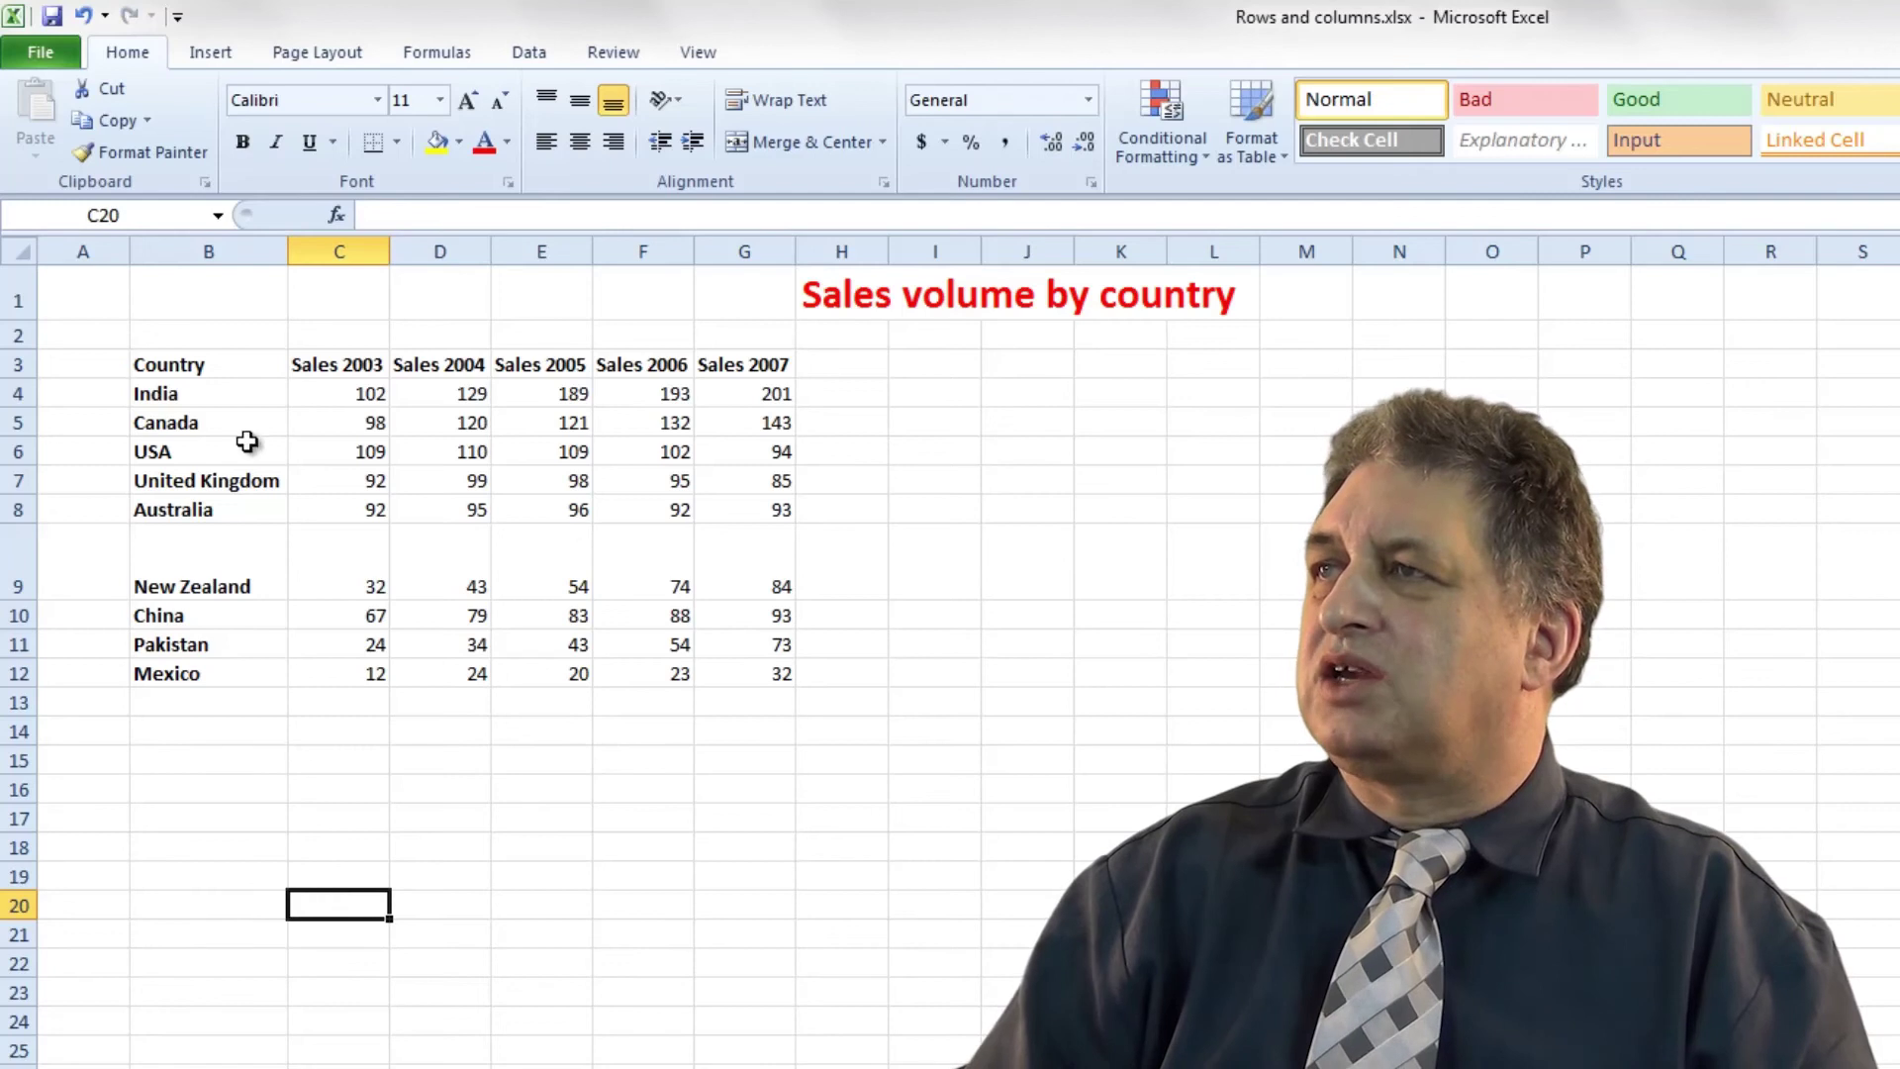
pyautogui.click(84, 15)
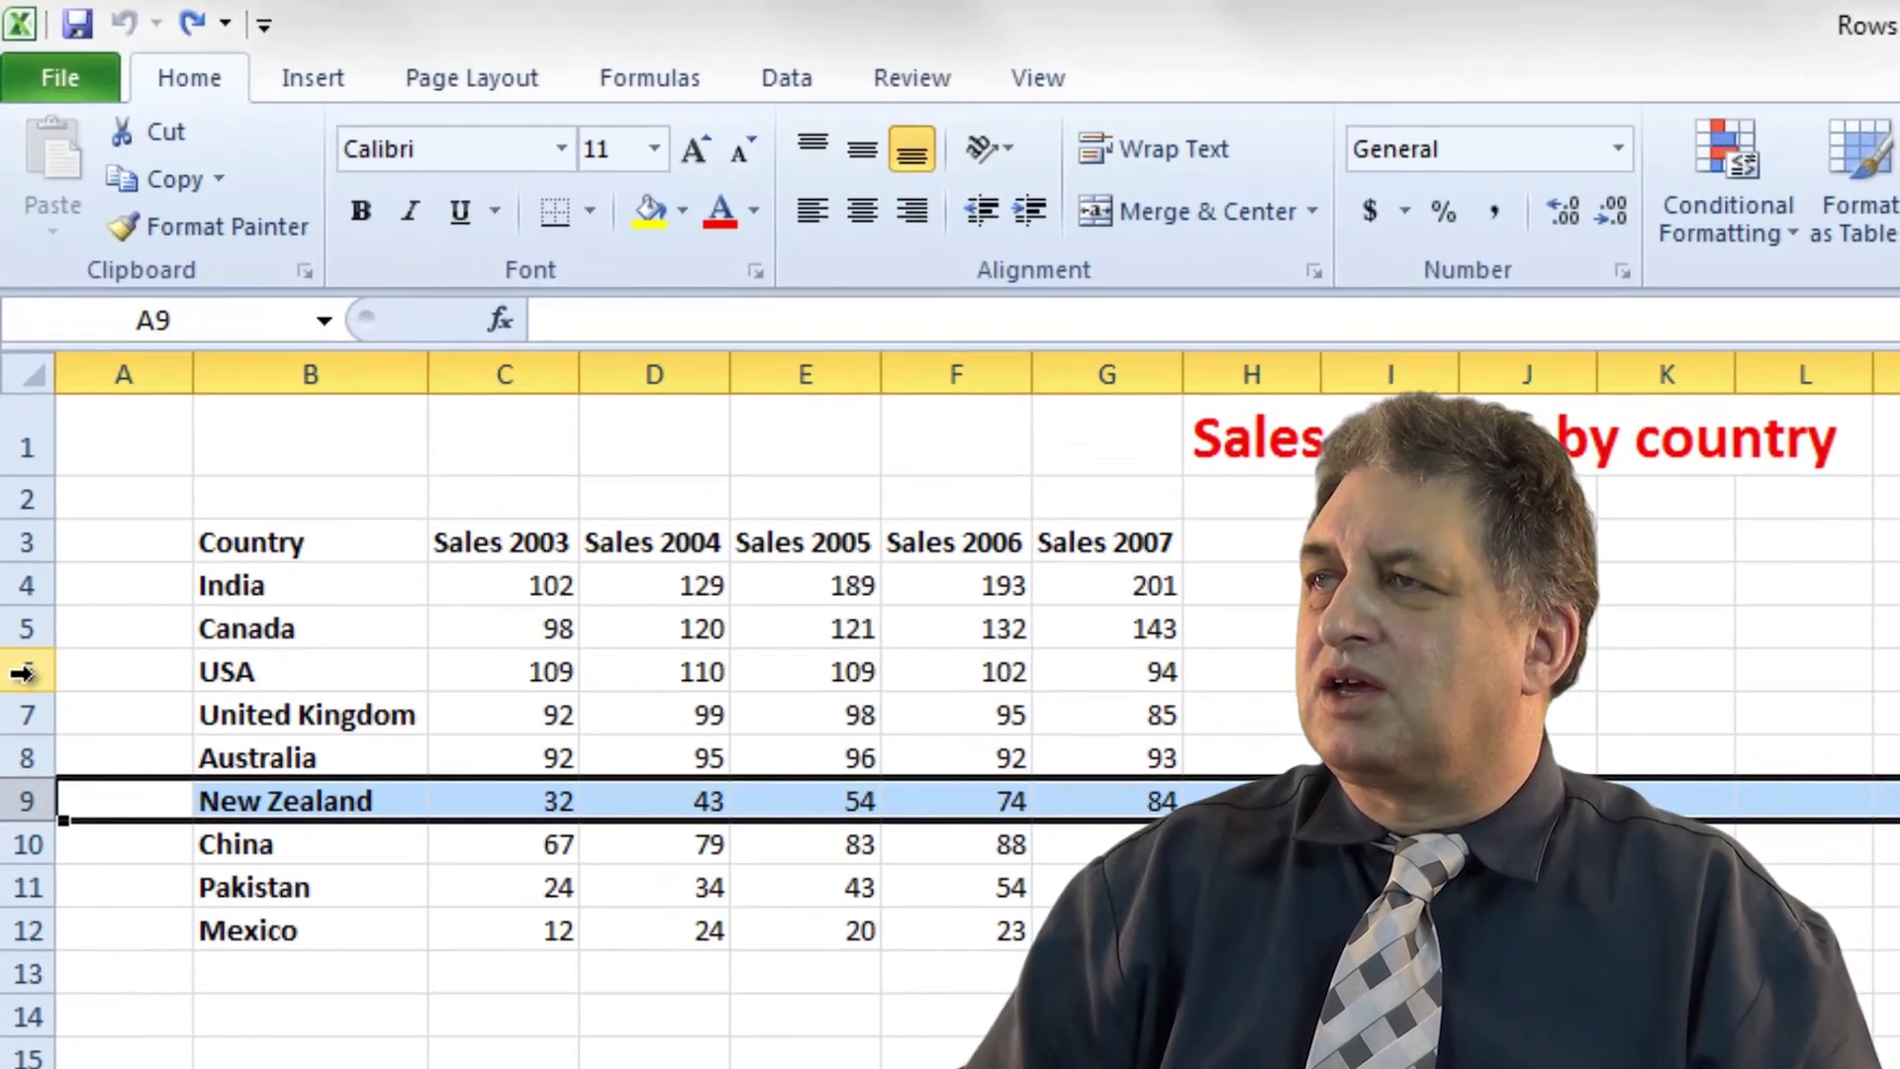
pyautogui.click(22, 673)
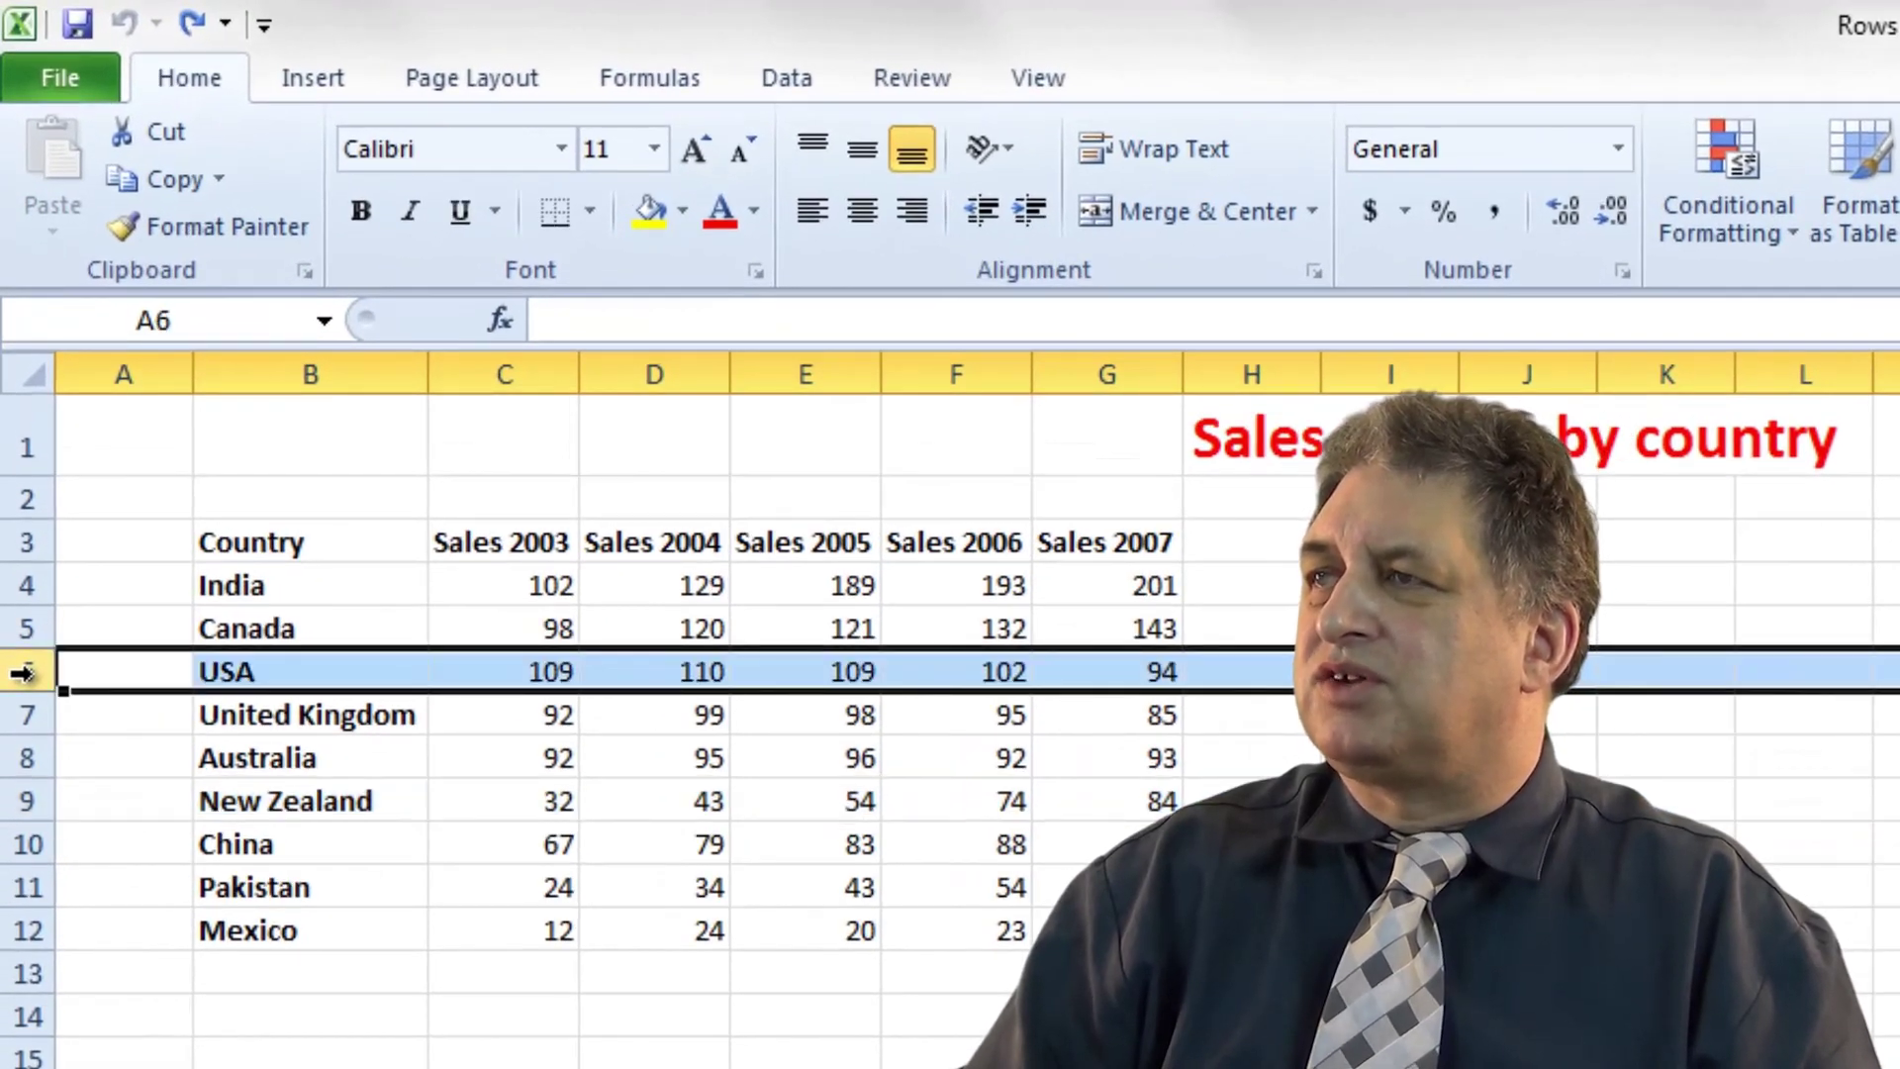
pyautogui.rightClick(485, 672)
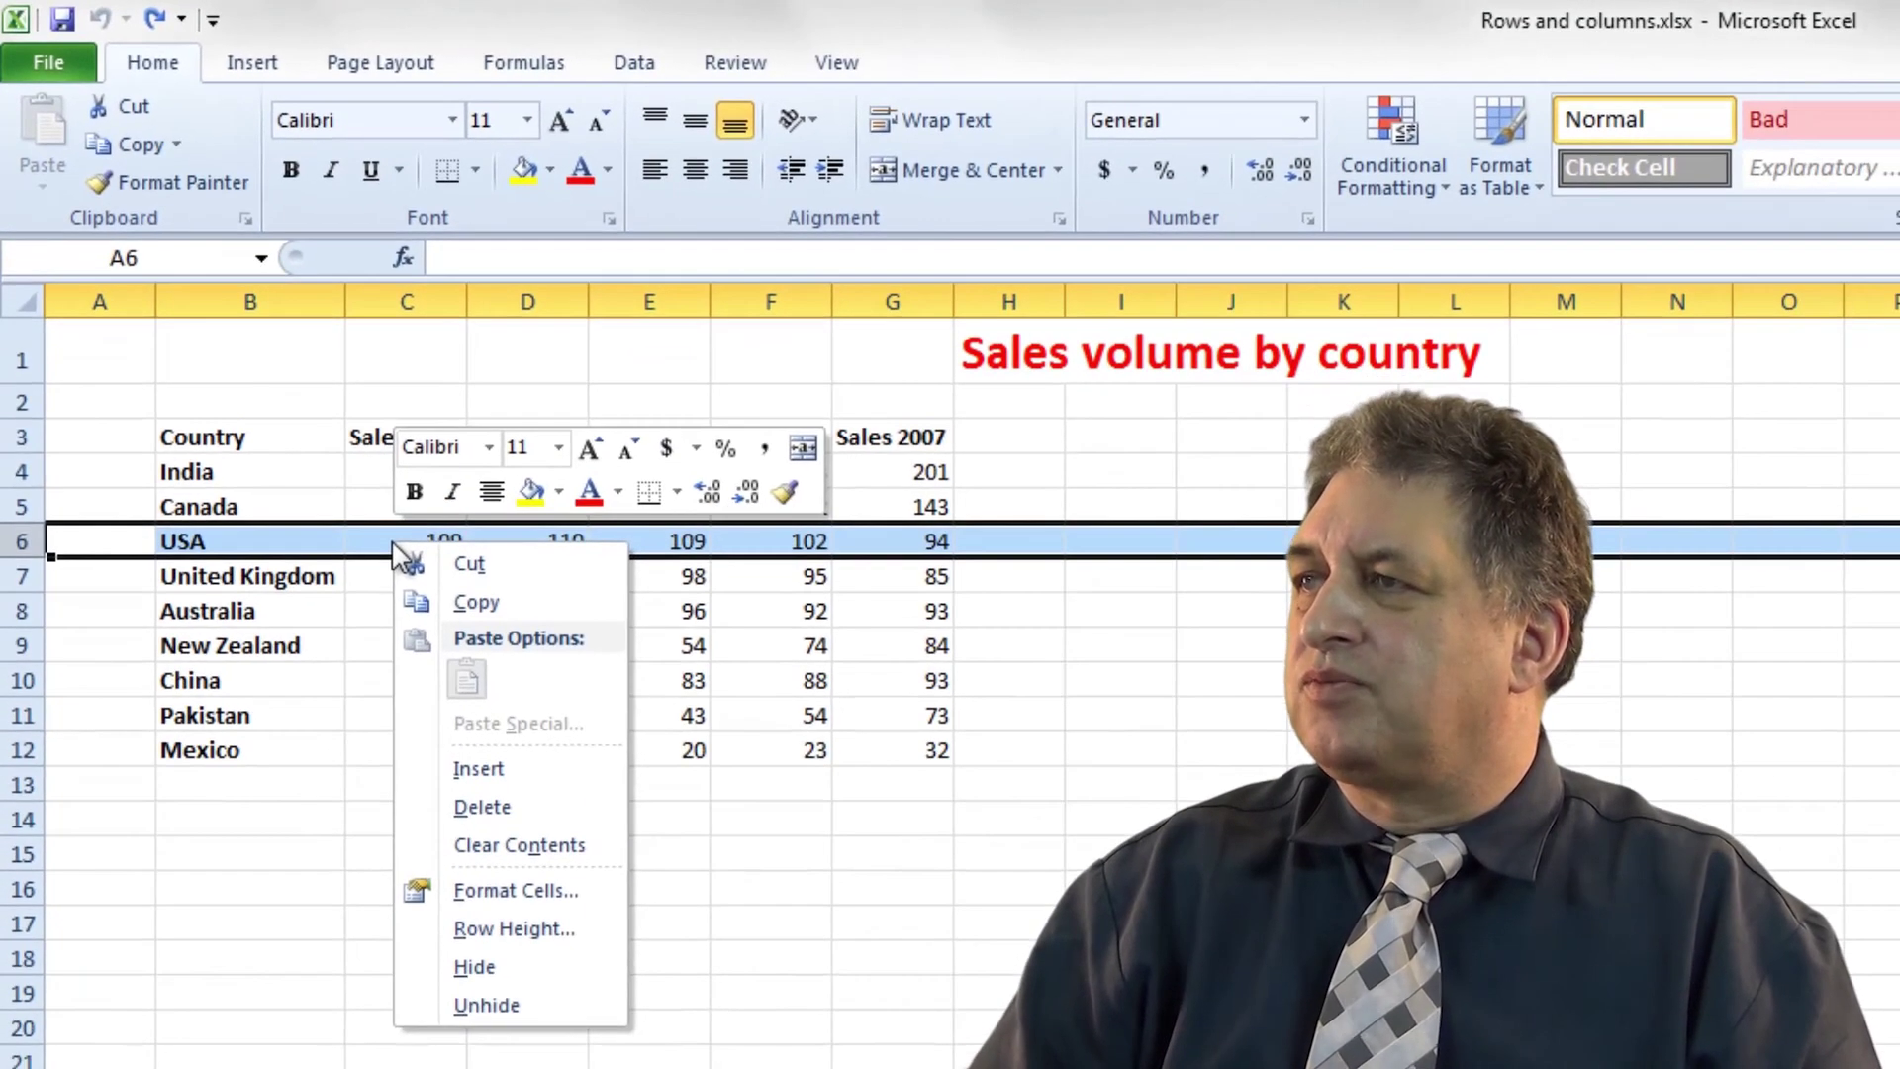
pyautogui.click(502, 930)
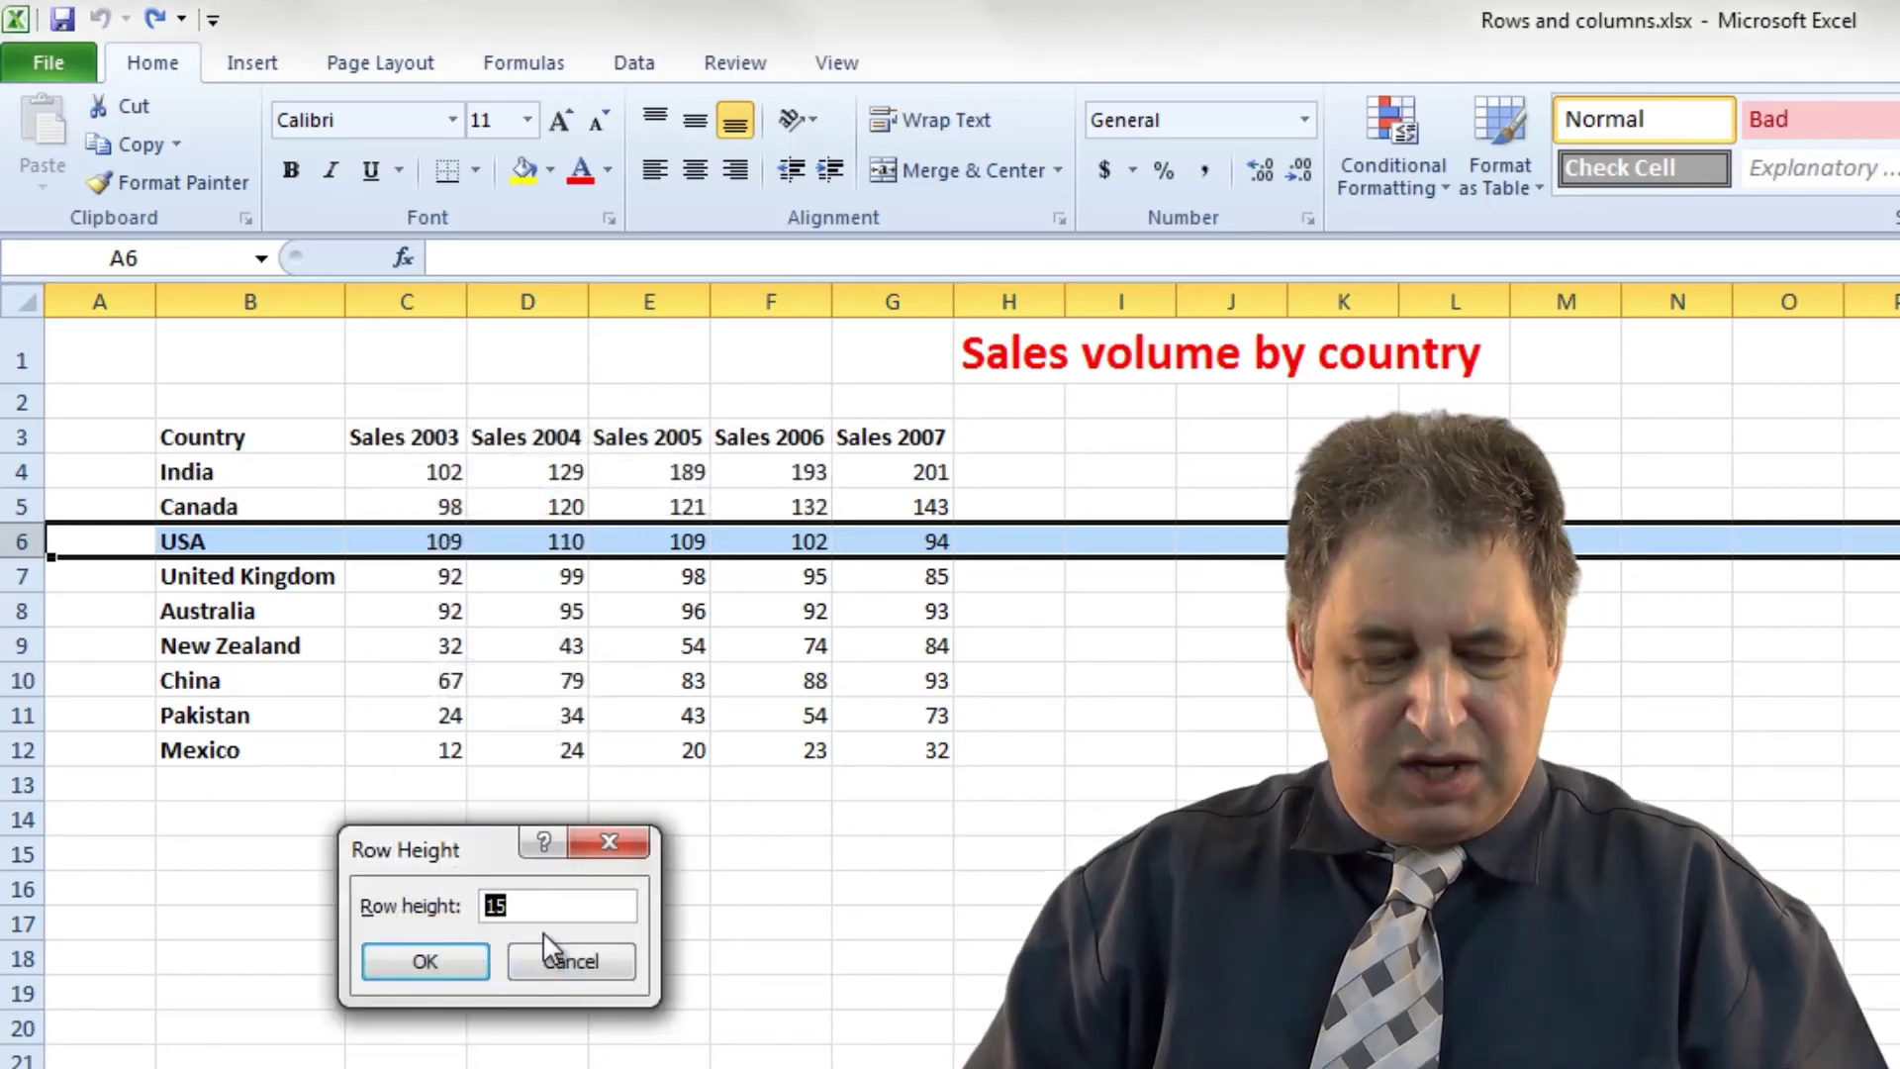
pyautogui.write('30')
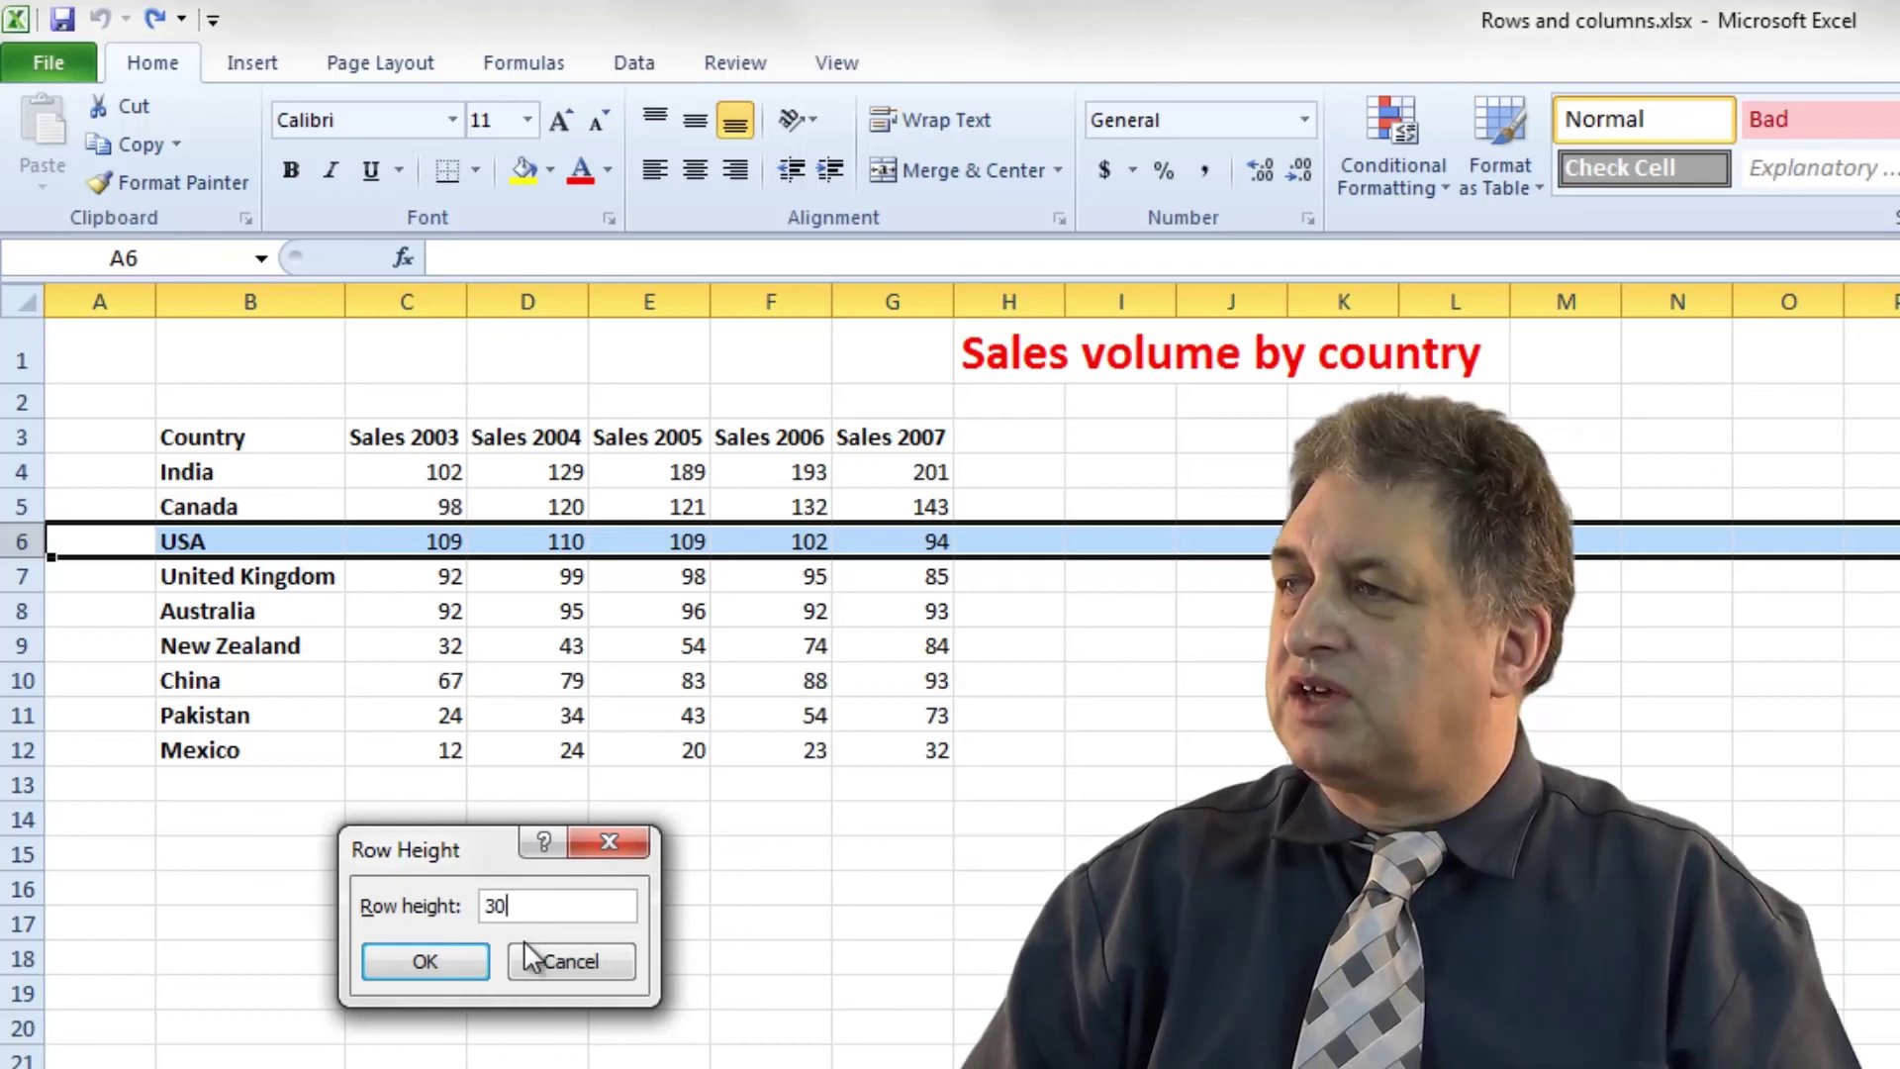
pyautogui.click(444, 968)
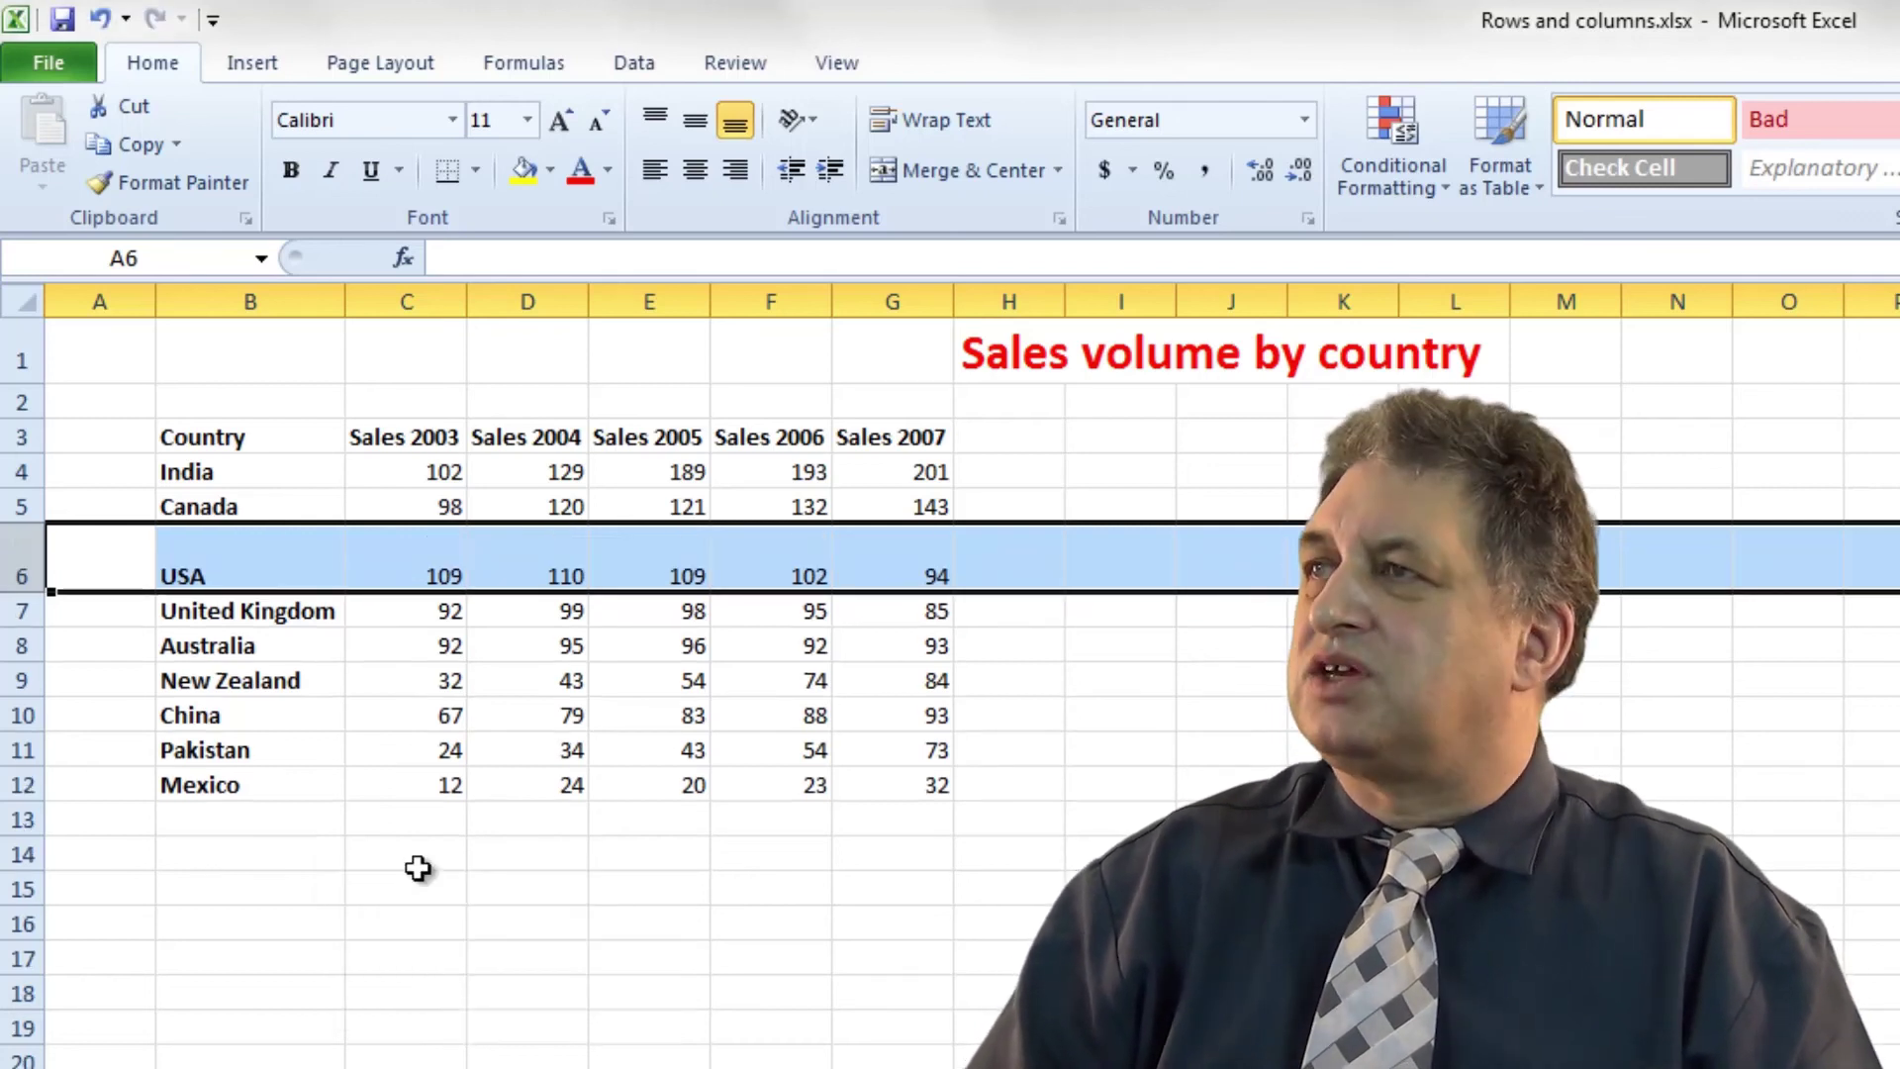
pyautogui.click(98, 20)
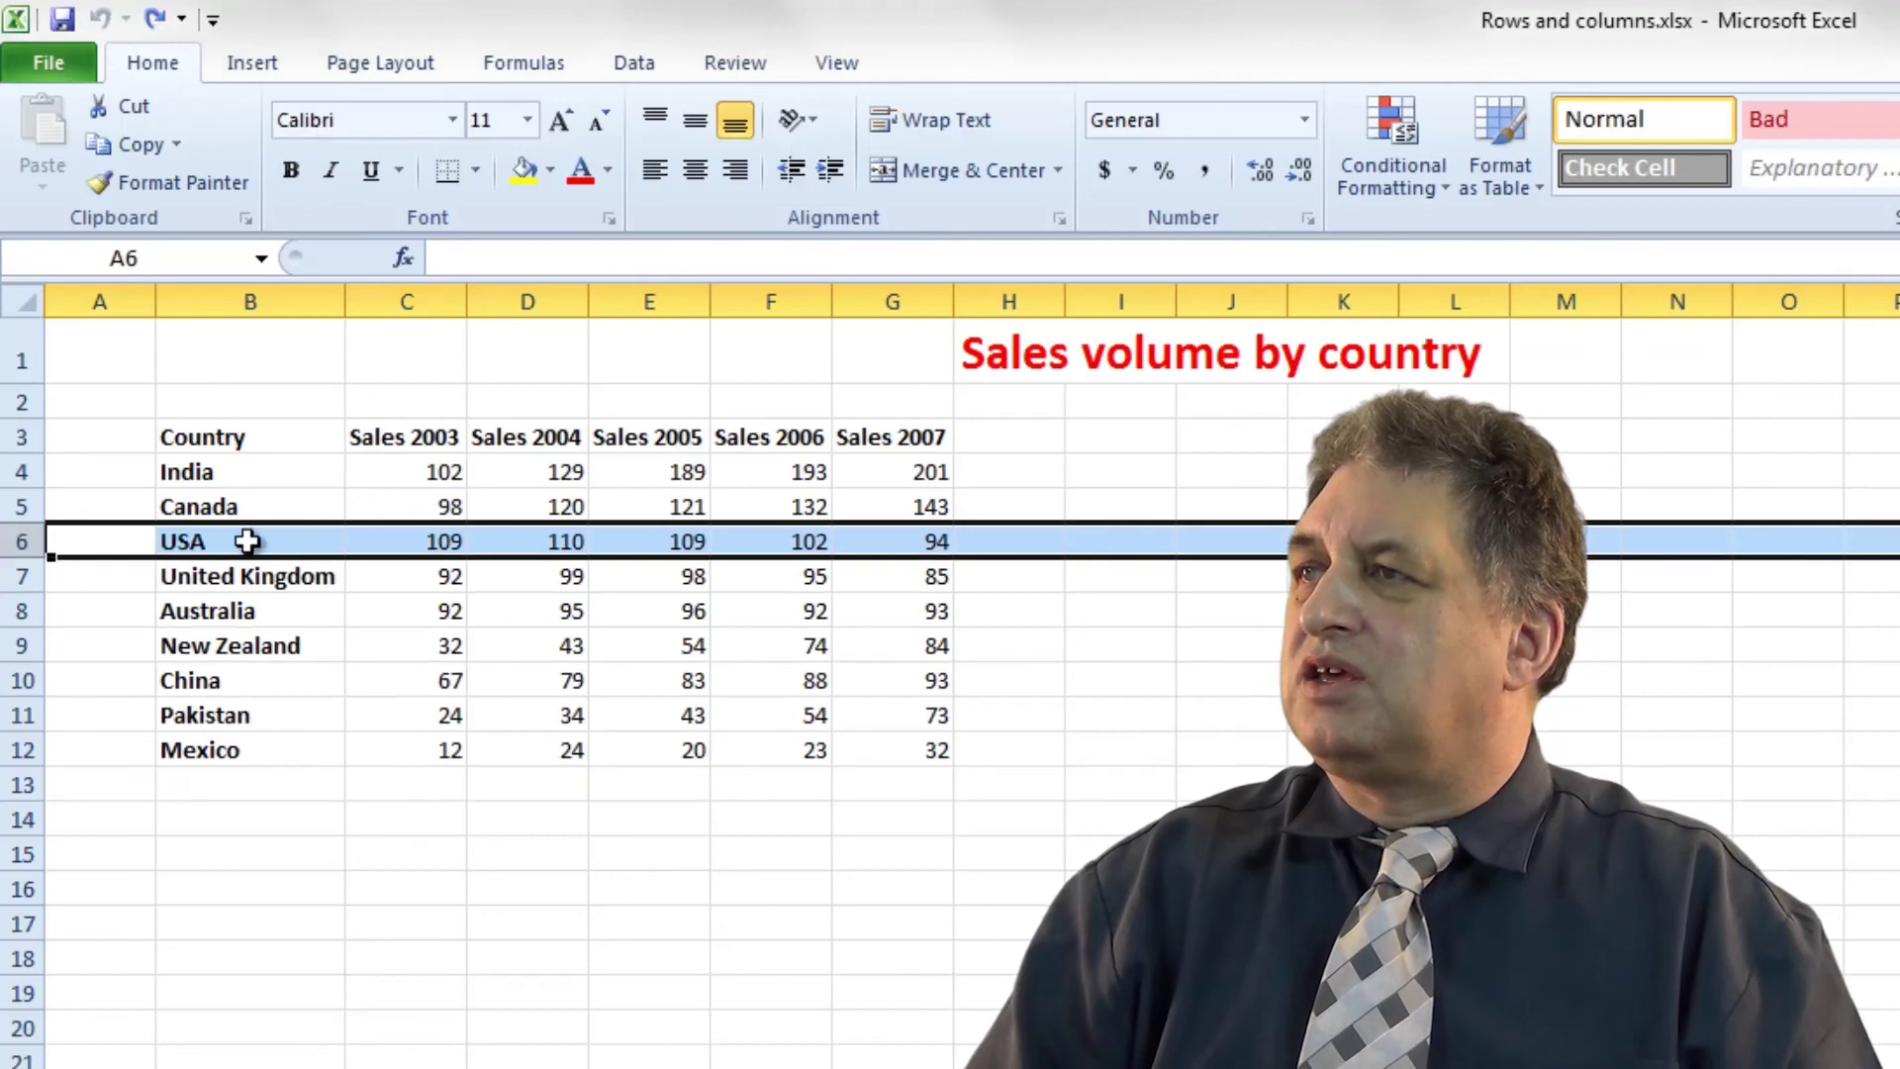
pyautogui.click(259, 638)
pyautogui.click(22, 437)
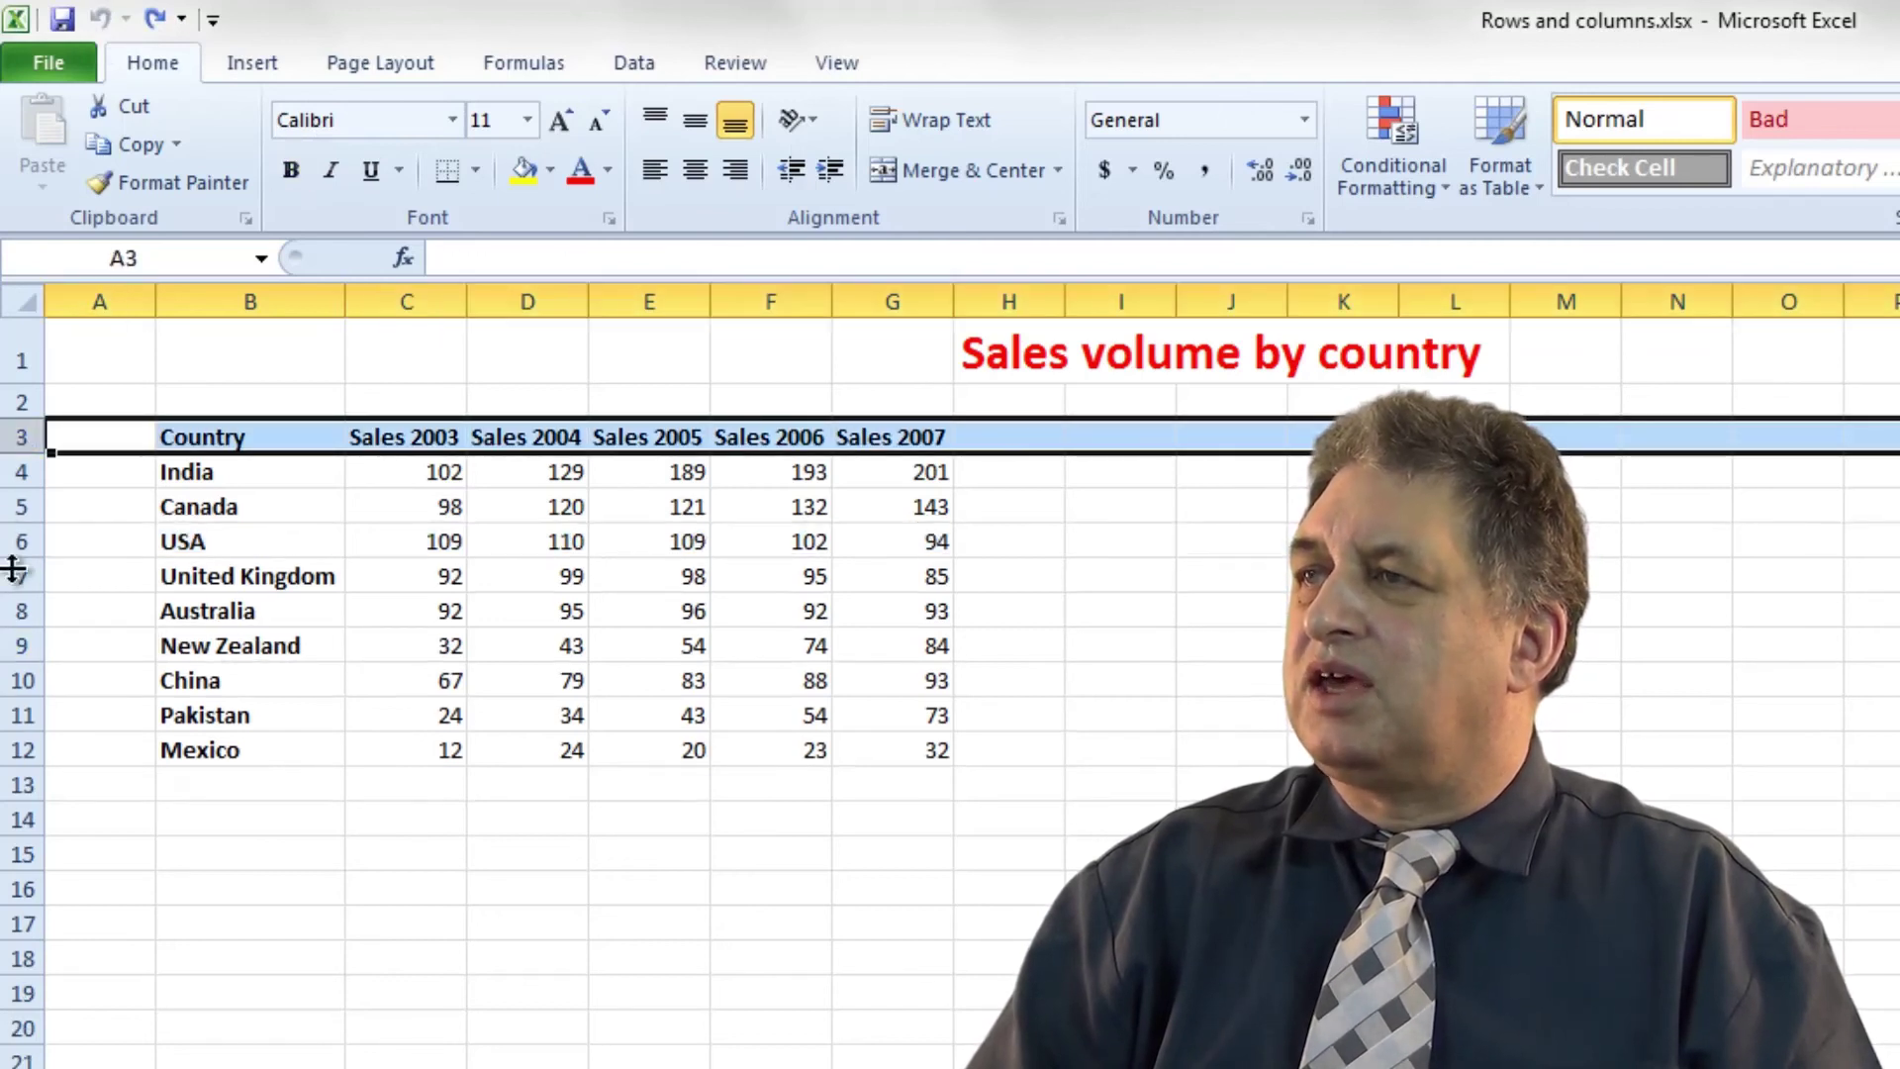
pyautogui.keyDown('shift'); pyautogui.click(19, 749); pyautogui.keyUp('shift')
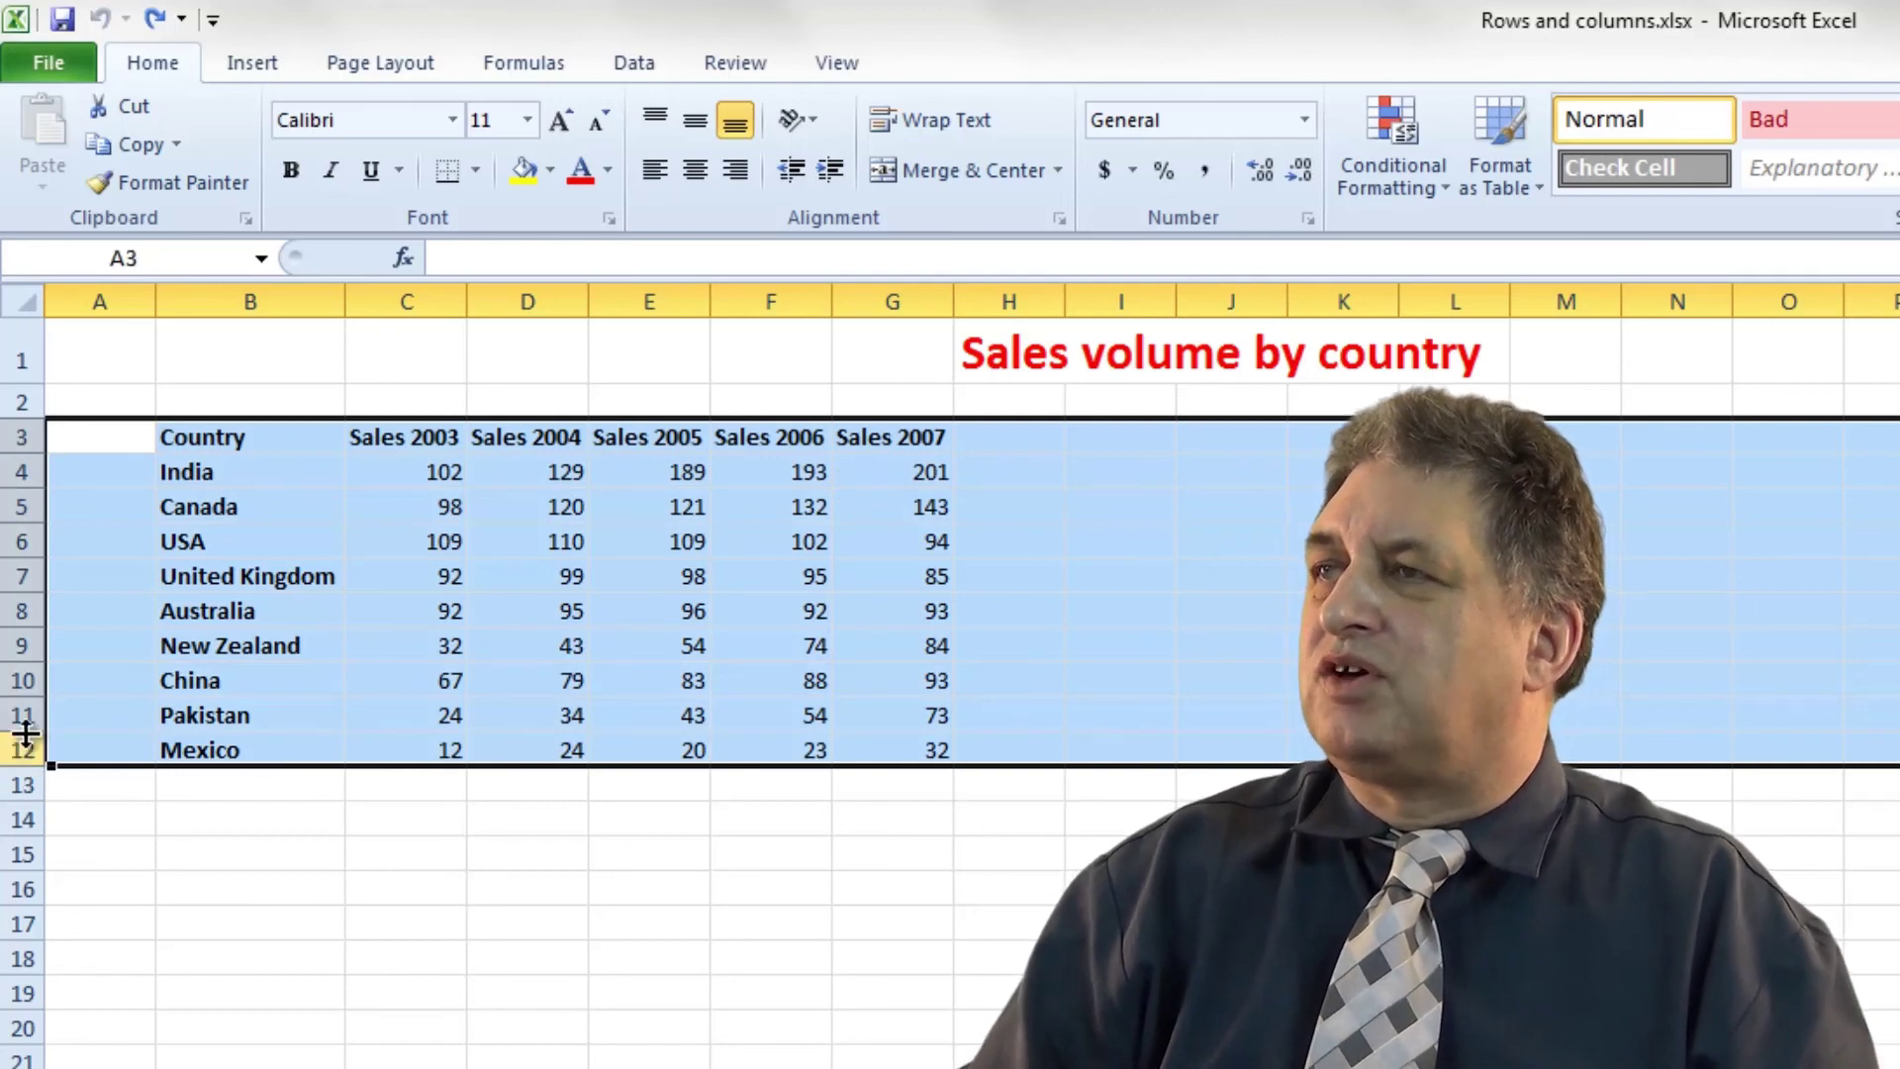
pyautogui.rightClick(358, 515)
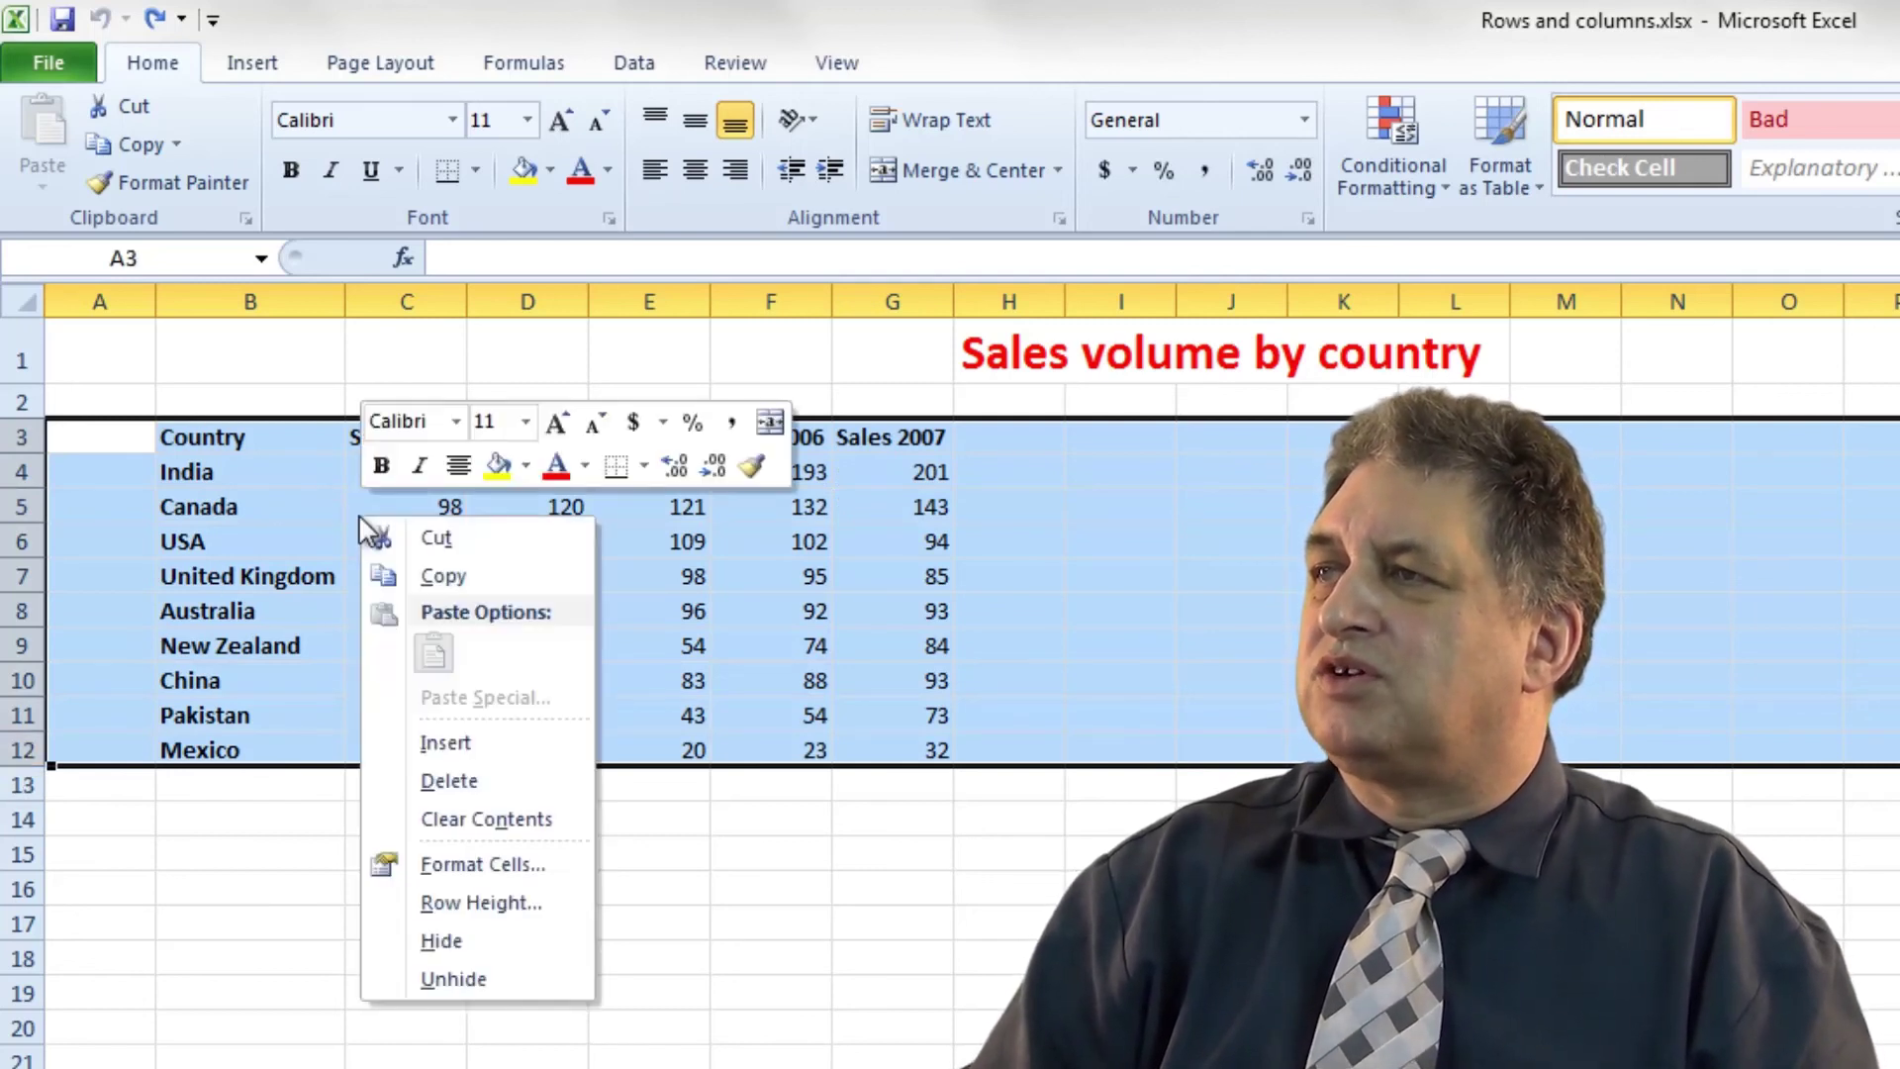
pyautogui.click(480, 903)
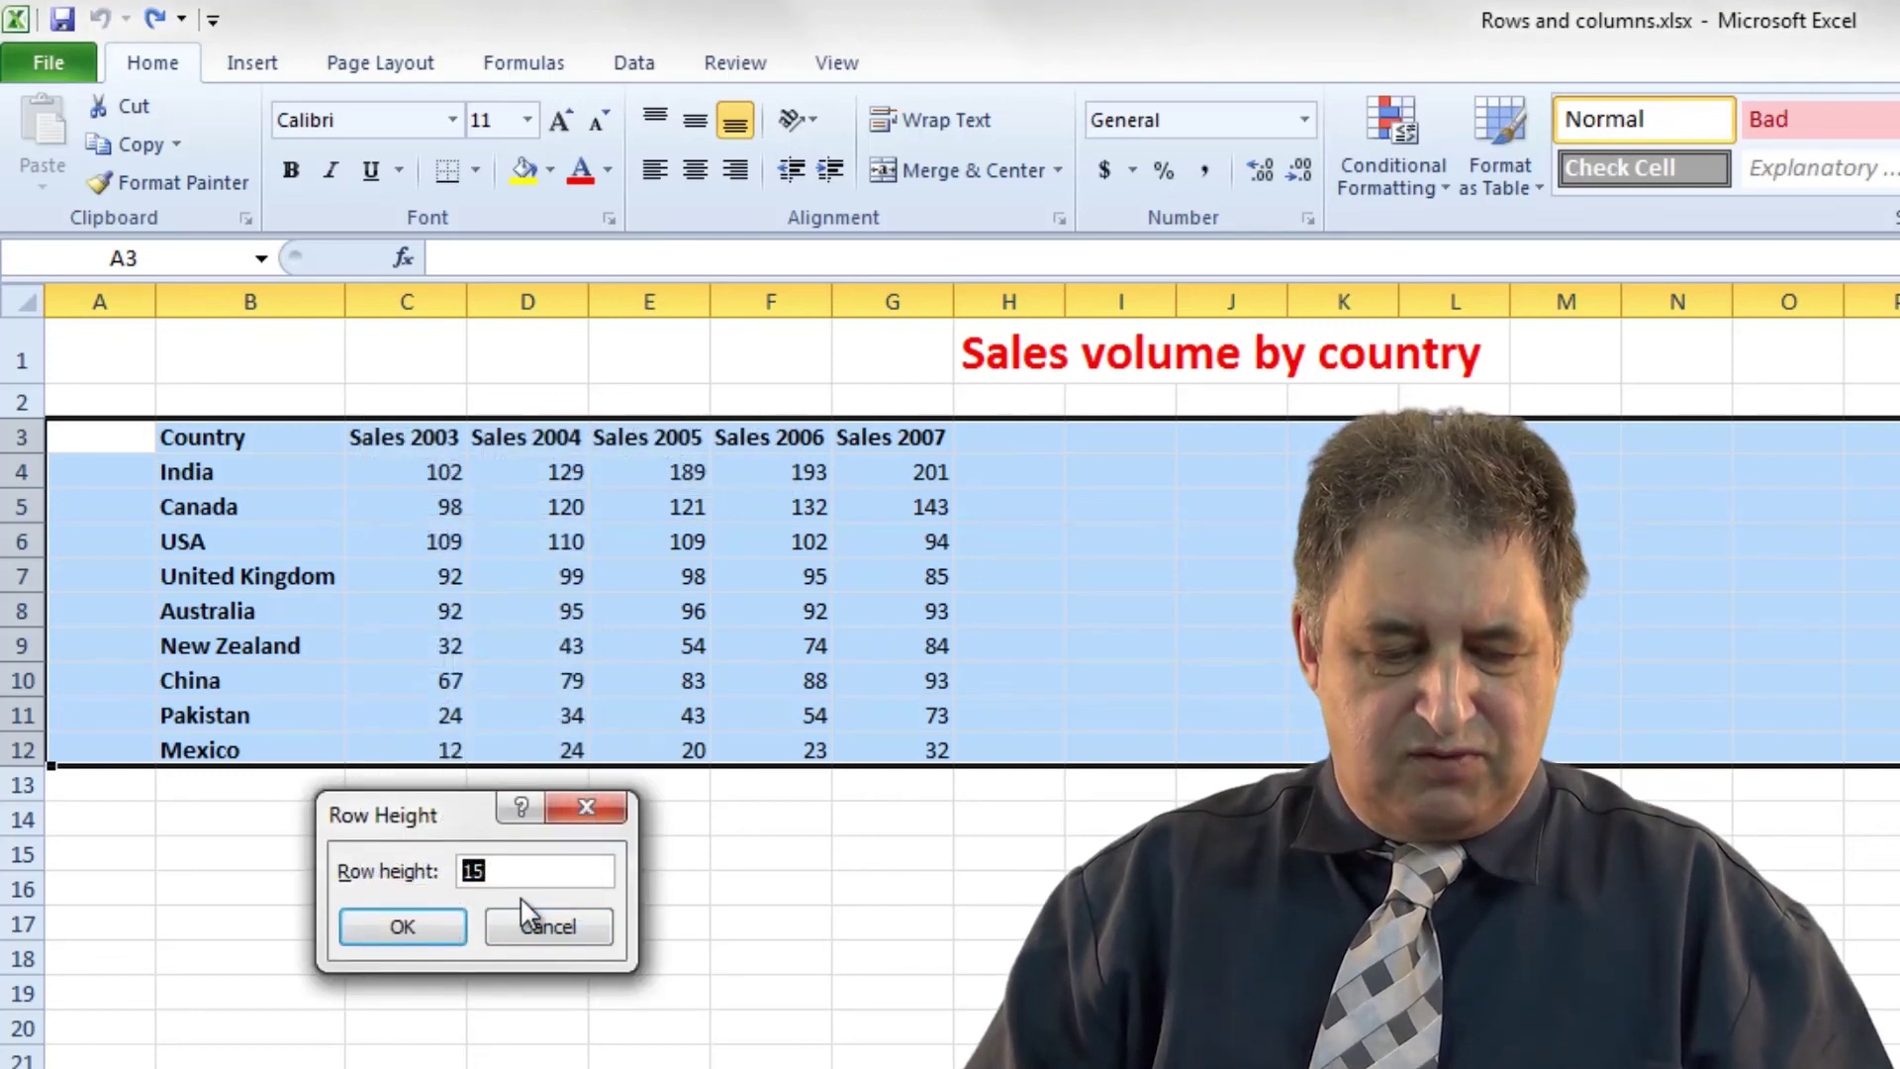
pyautogui.write('2')
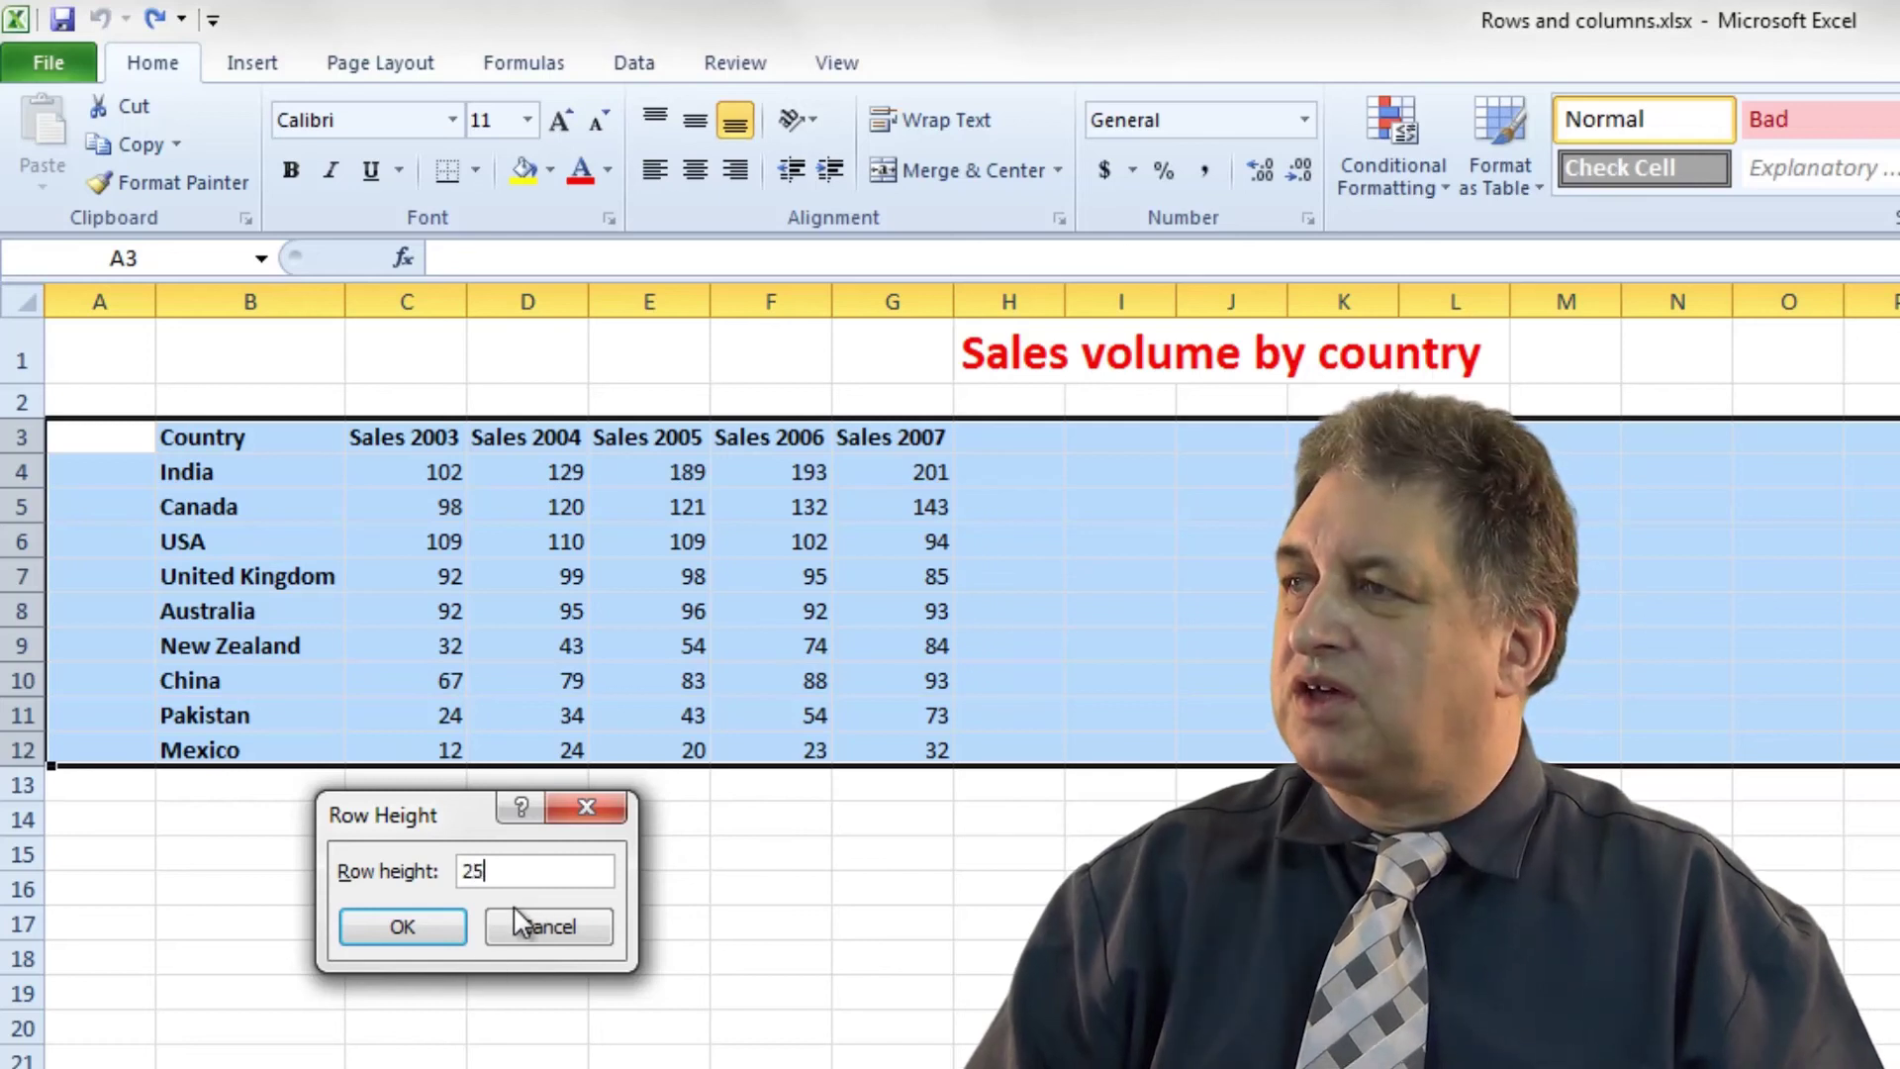
pyautogui.click(401, 927)
pyautogui.click(396, 915)
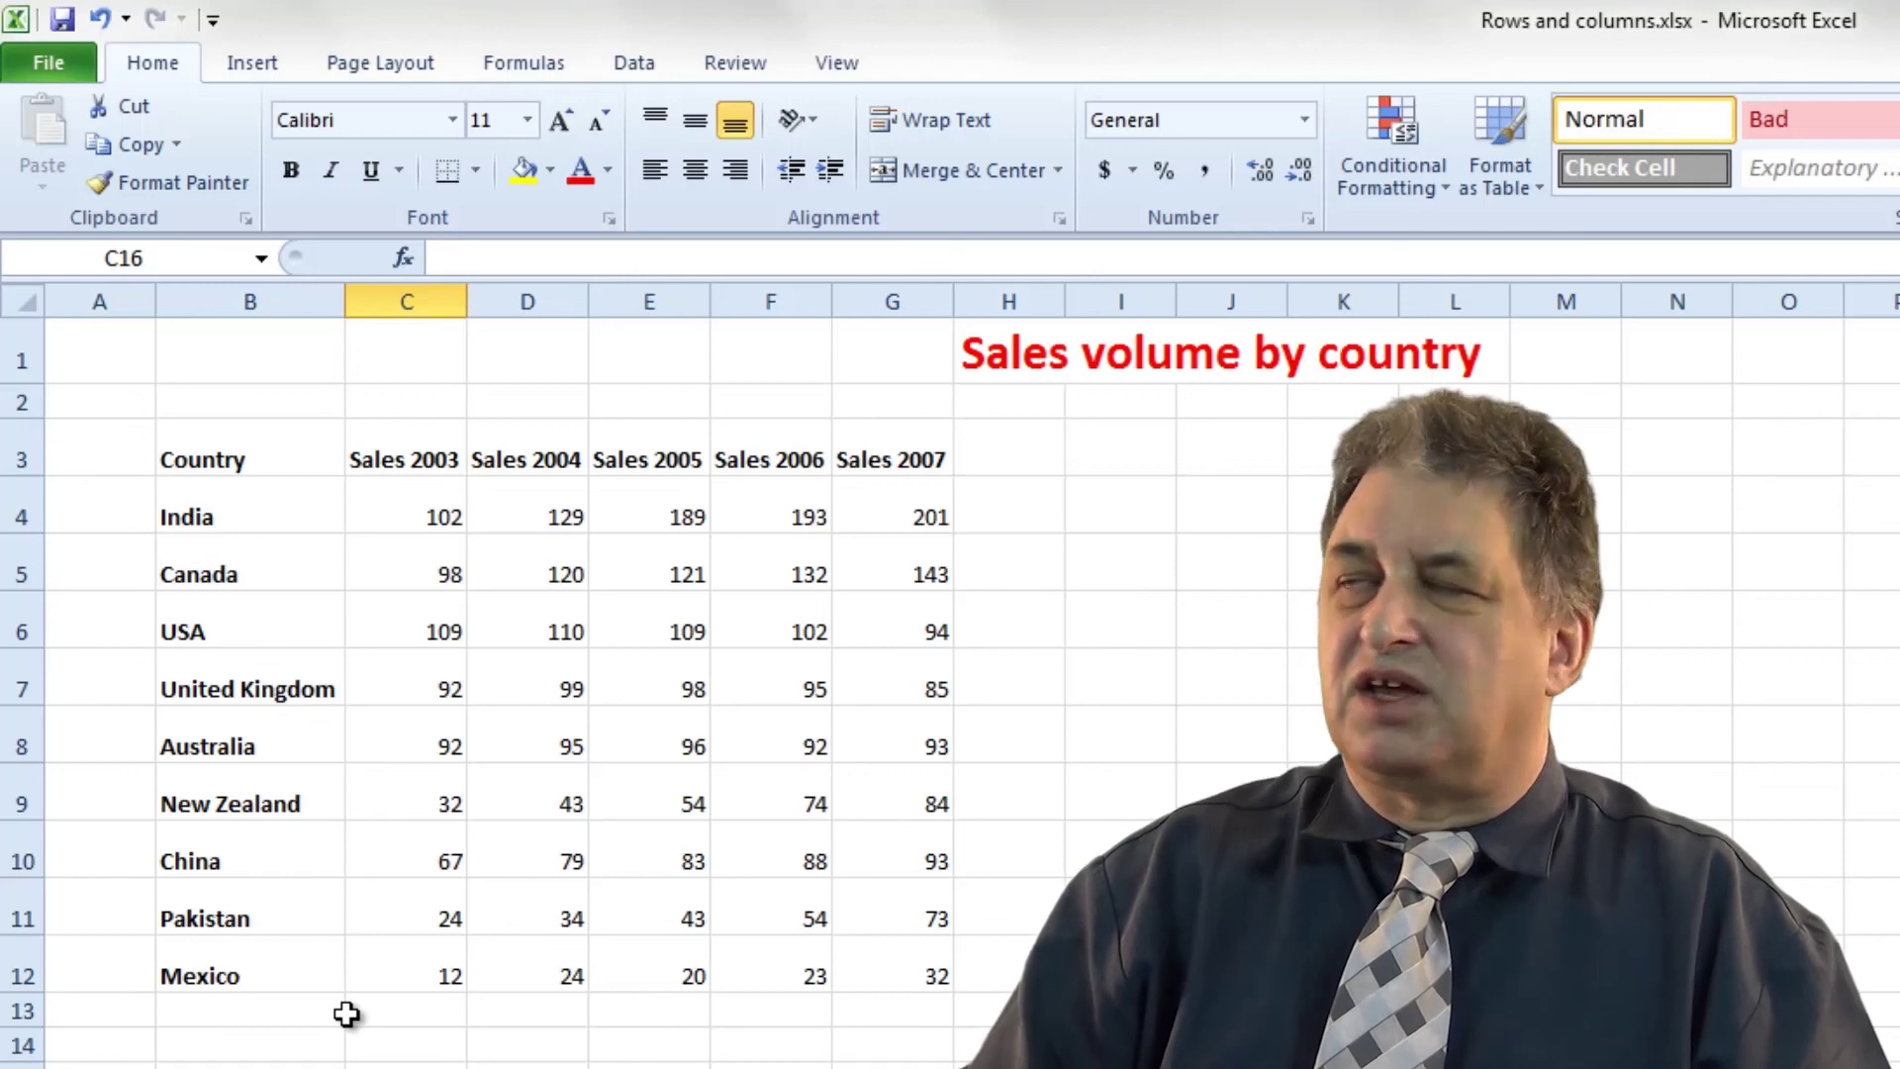
pyautogui.click(100, 19)
pyautogui.click(100, 19)
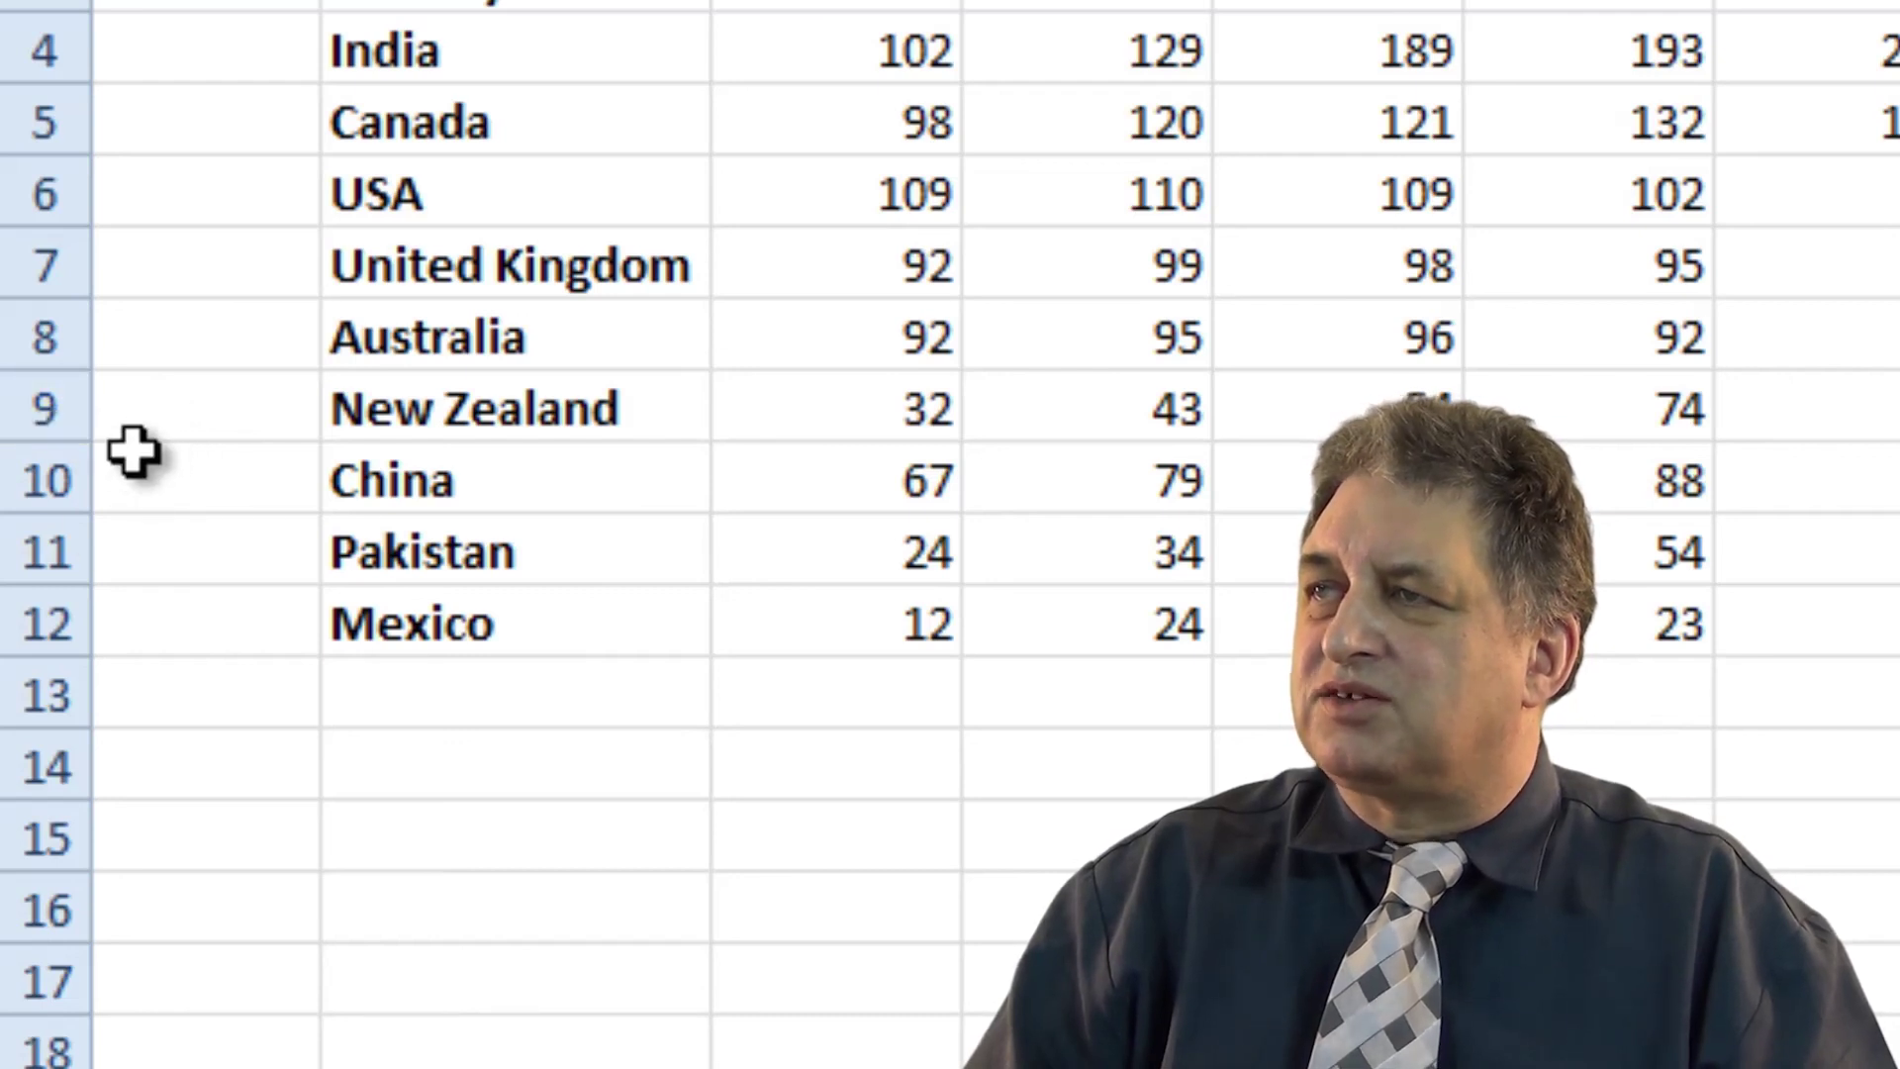
# Step: Drag the New Zealand row taller, then undo the resize
pyautogui.moveTo(68, 443); pyautogui.dragTo(68, 670)
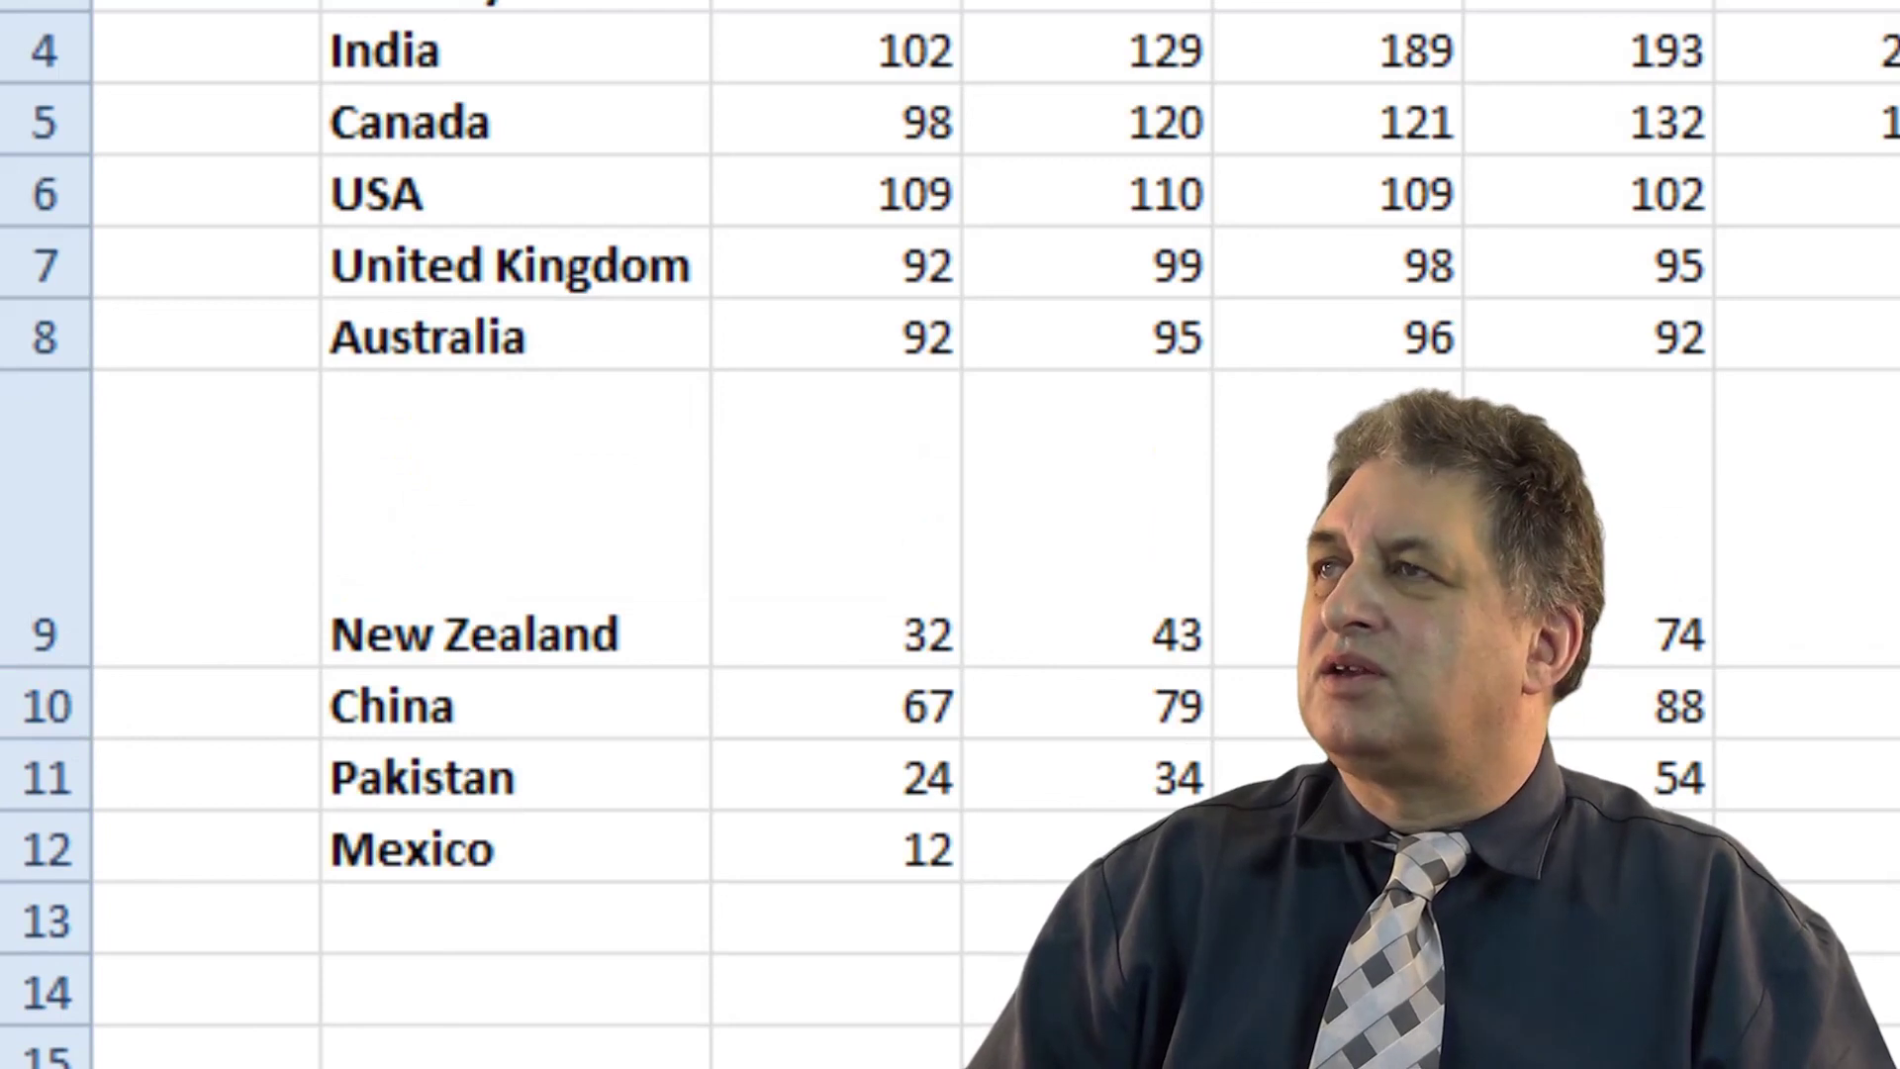
pyautogui.hotkey('ctrl', 'z')
pyautogui.click(726, 763)
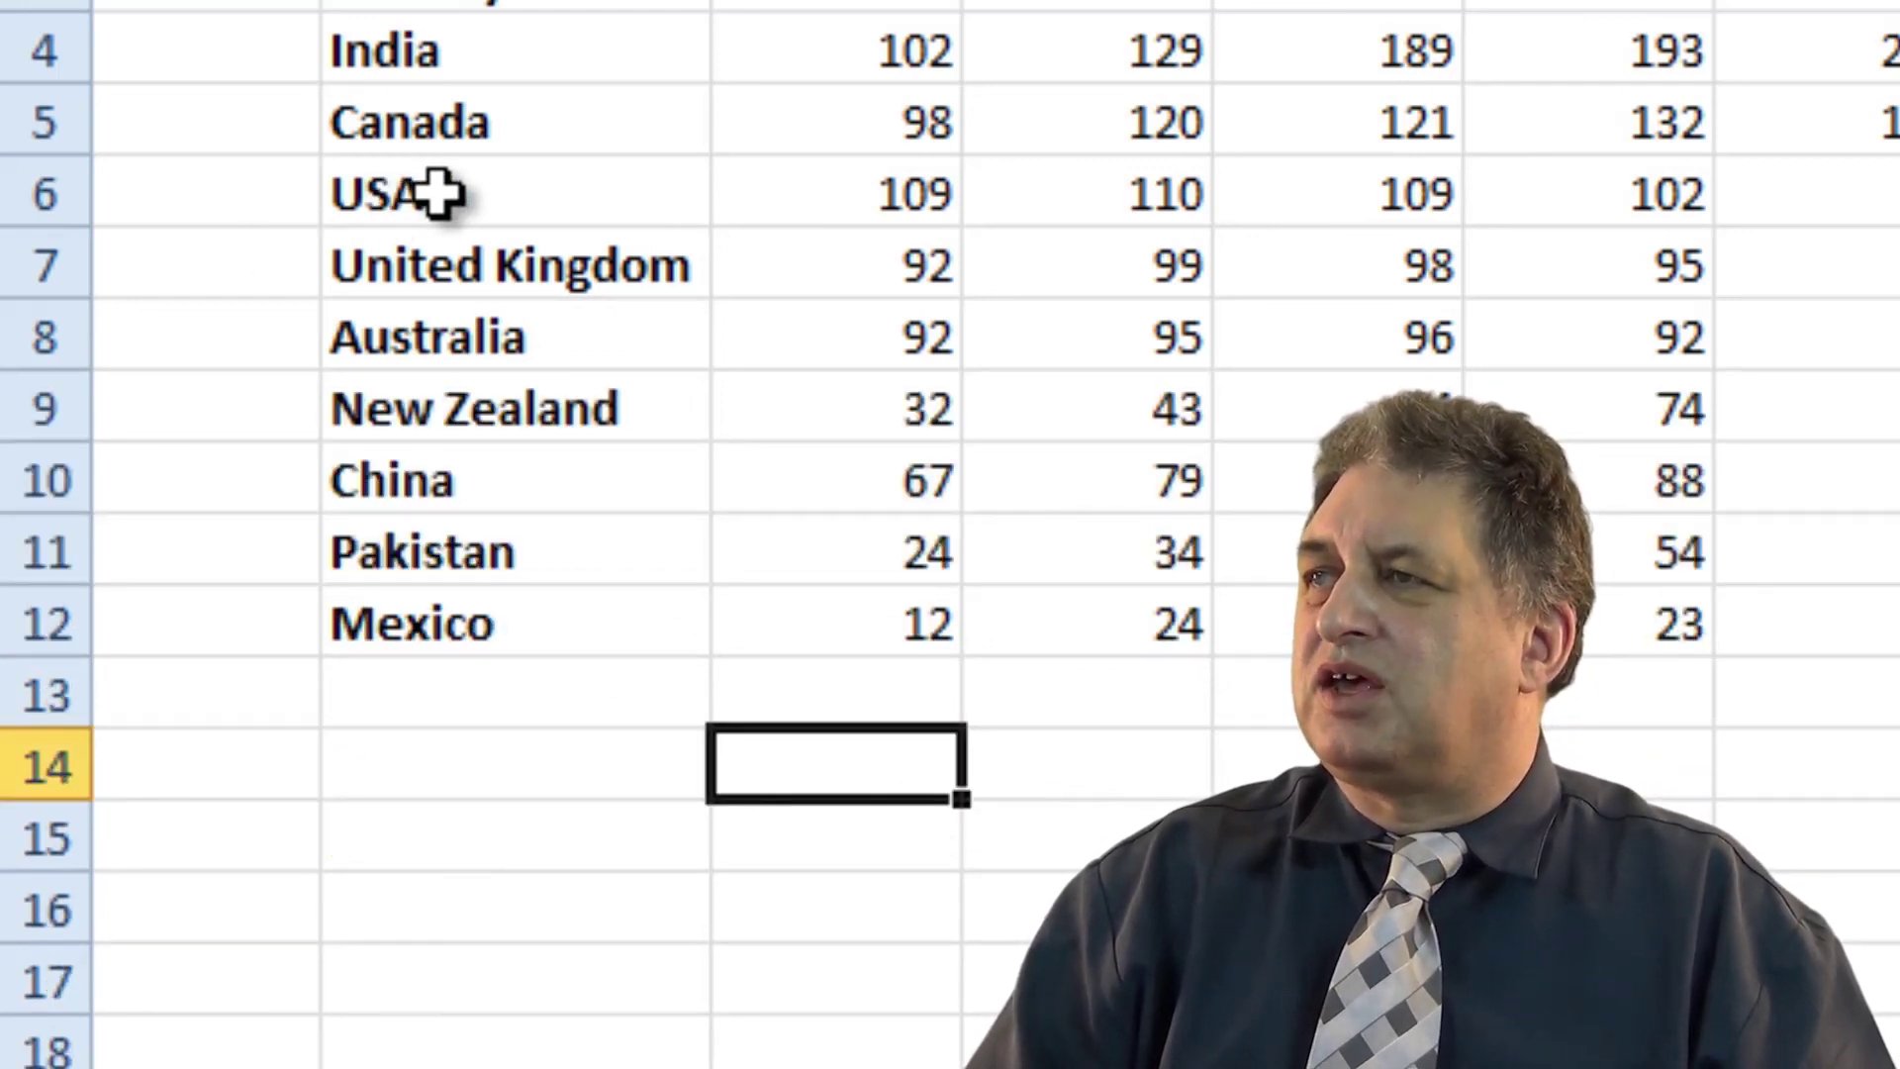
# Step: Drag the USA row's bottom border down to about 66.75 high
pyautogui.click(39, 194)
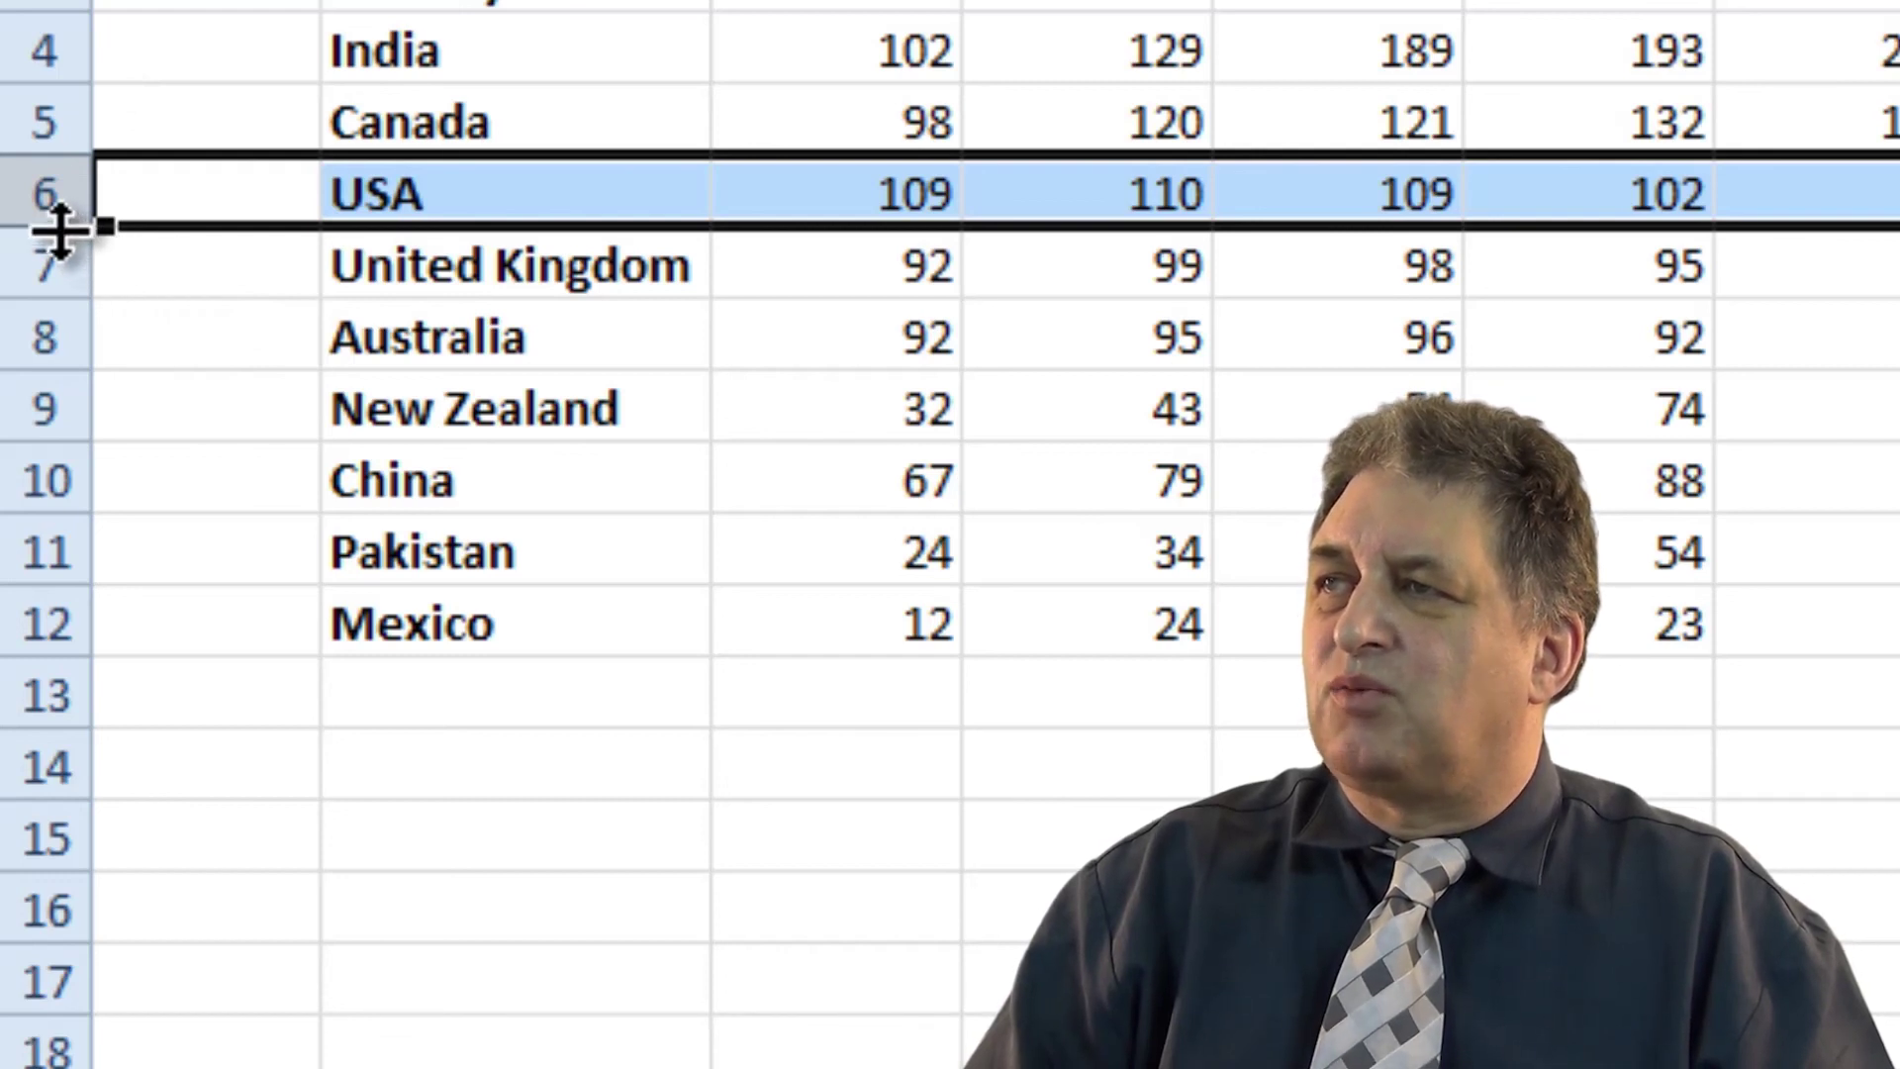
pyautogui.moveTo(59, 229); pyautogui.dragTo(52, 480)
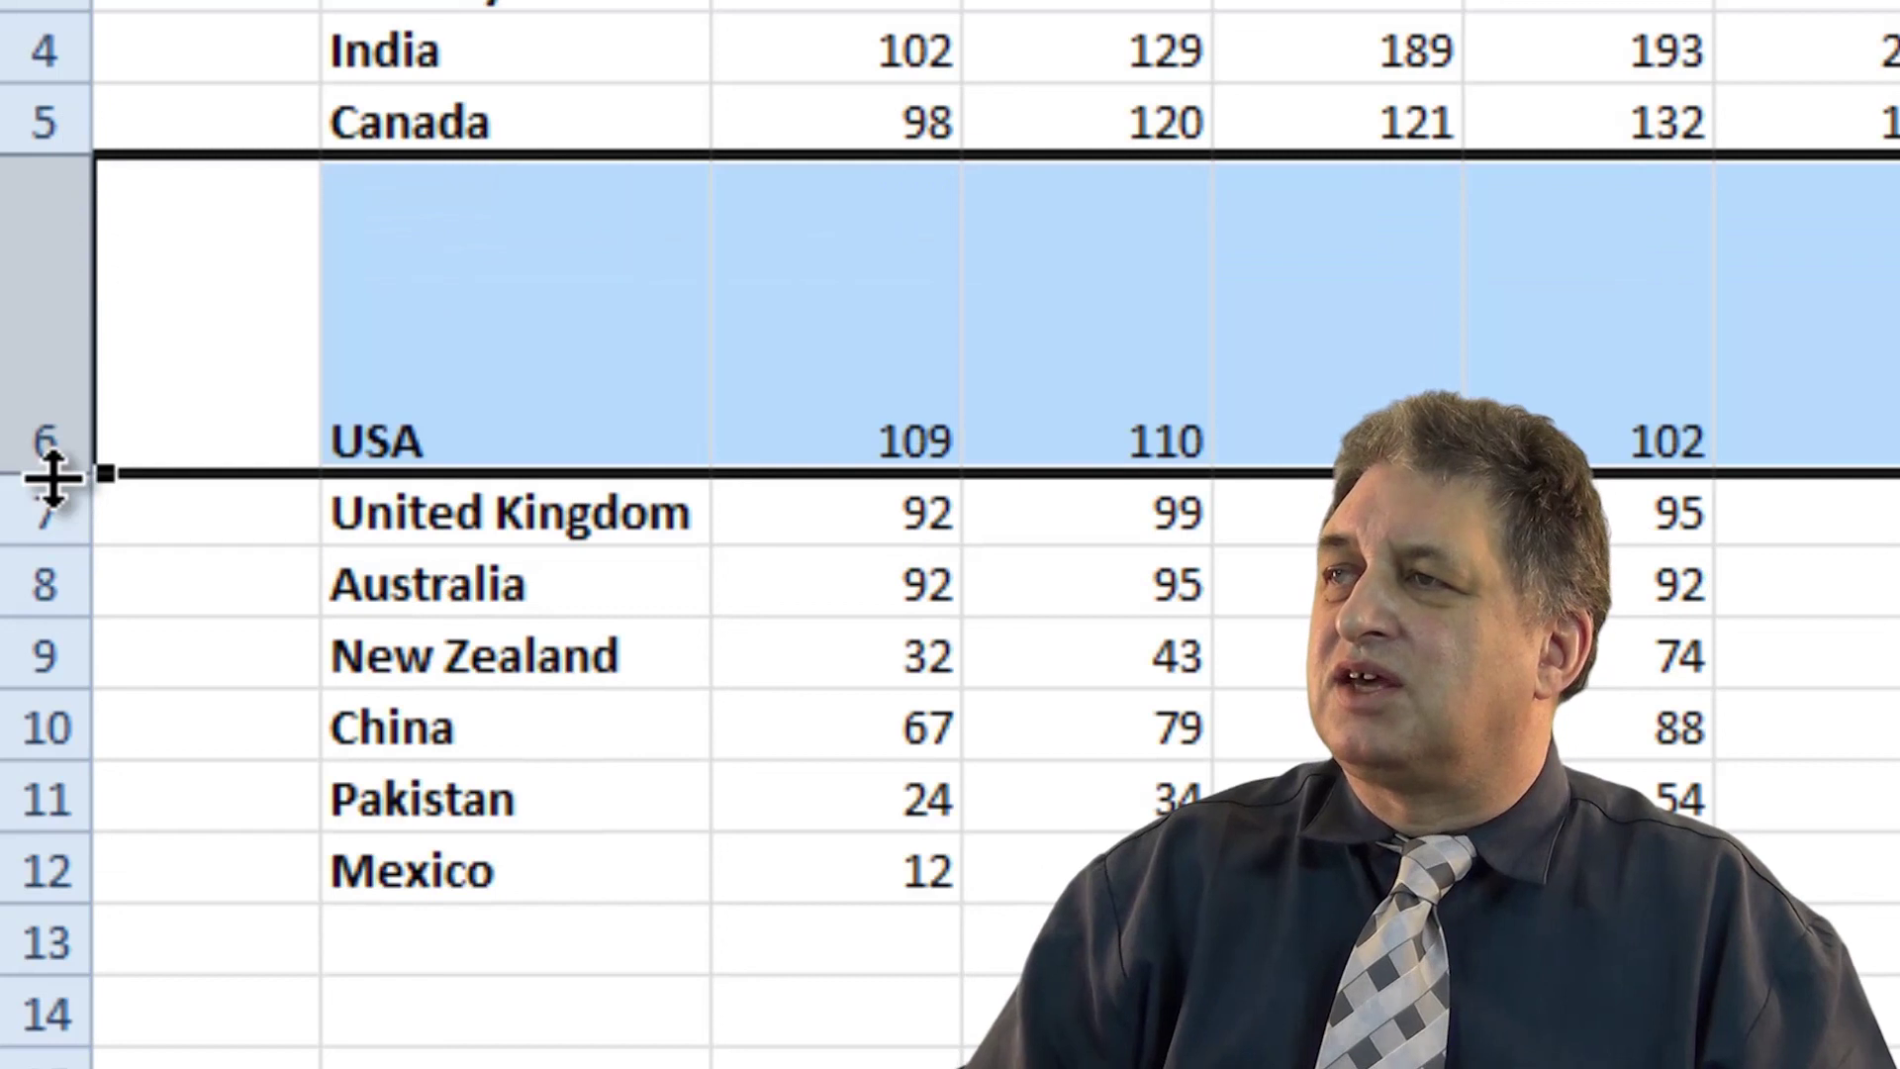
pyautogui.click(510, 1057)
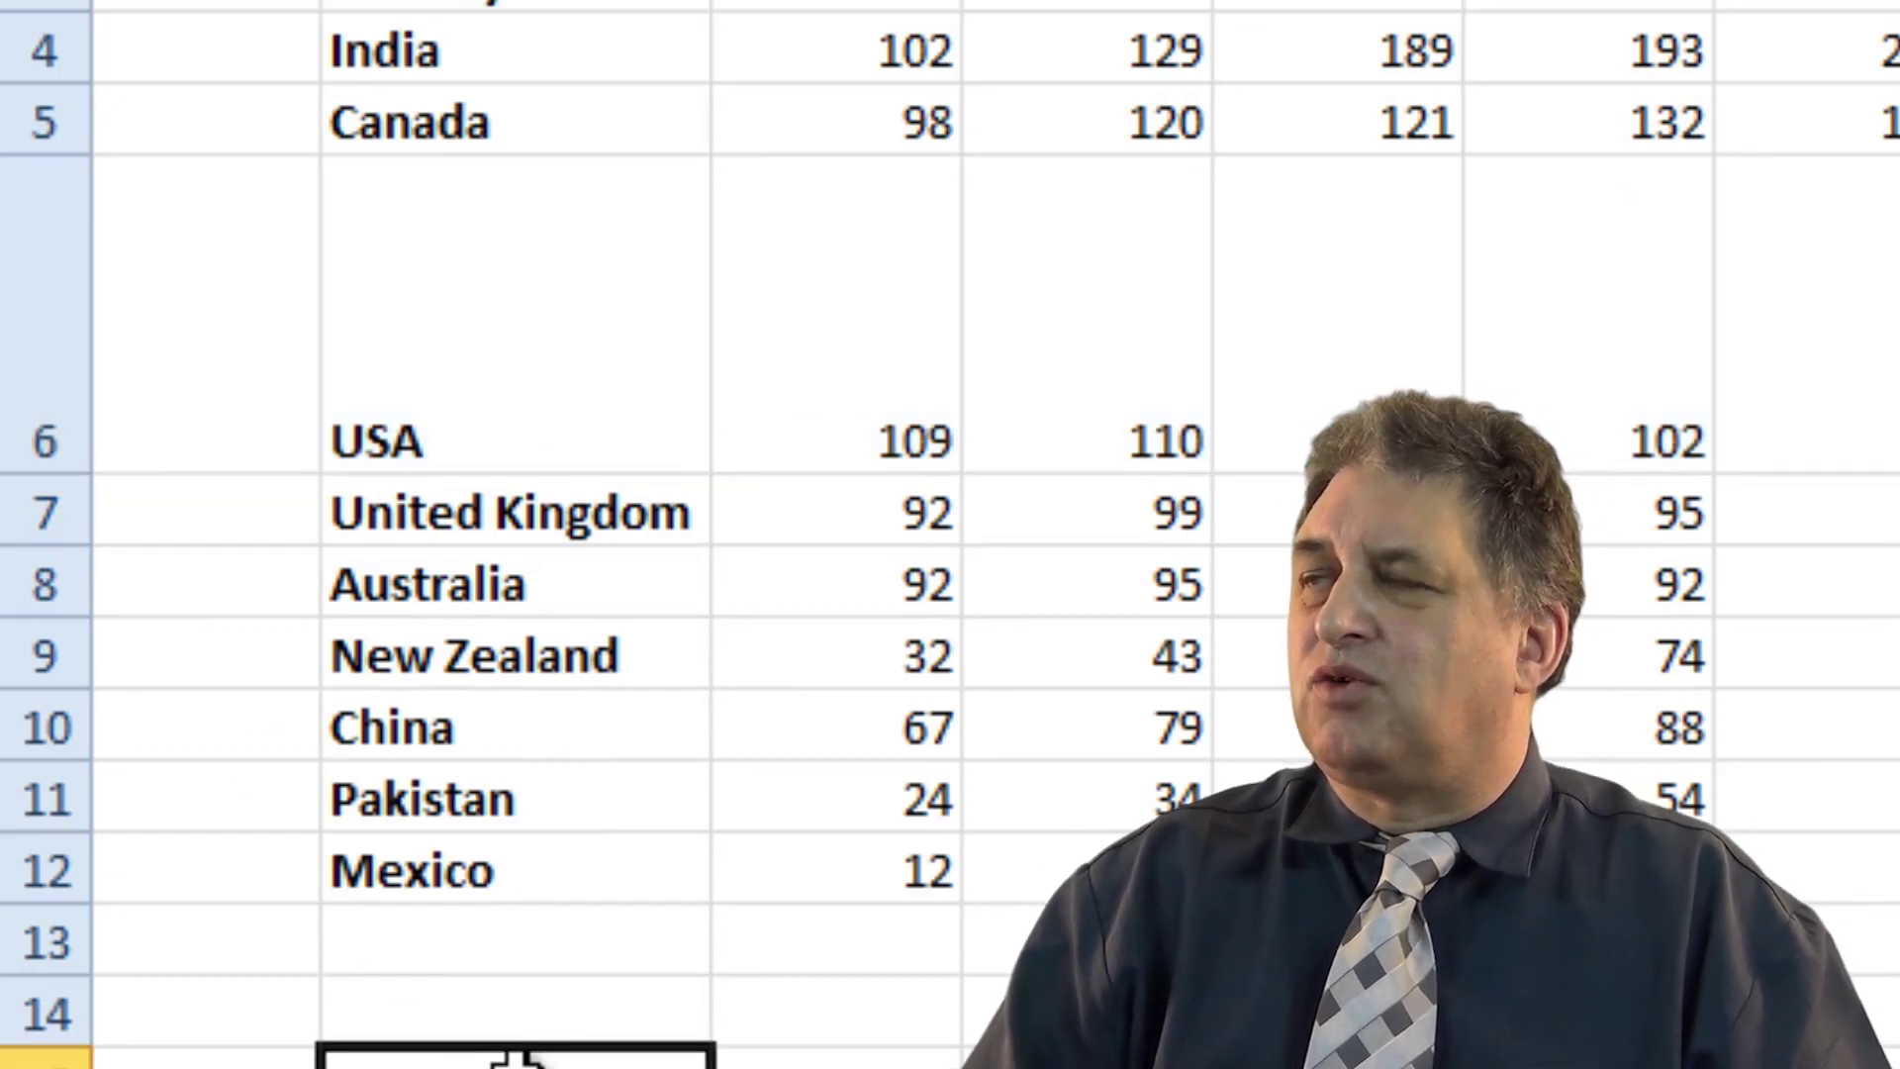